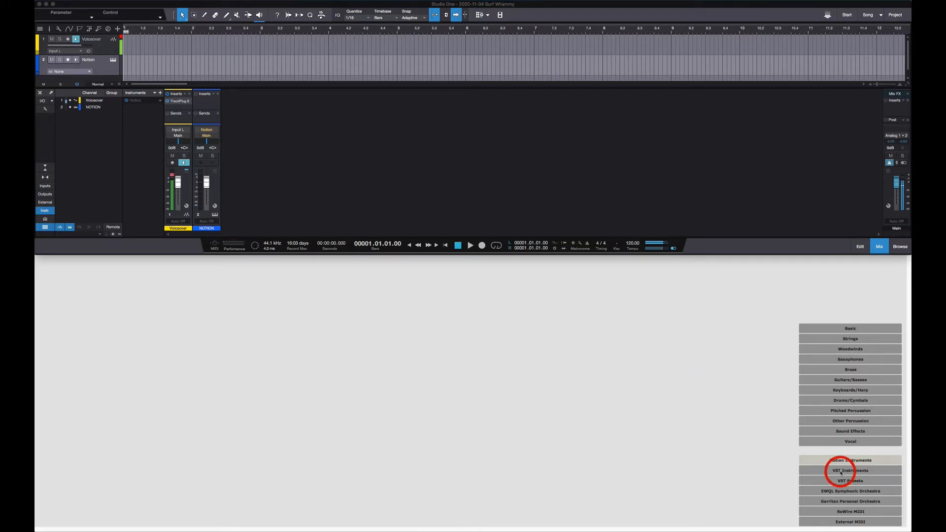
Add a staff for the ARIA Player (Multi) VST instrument to the empty score
left_click(840, 473)
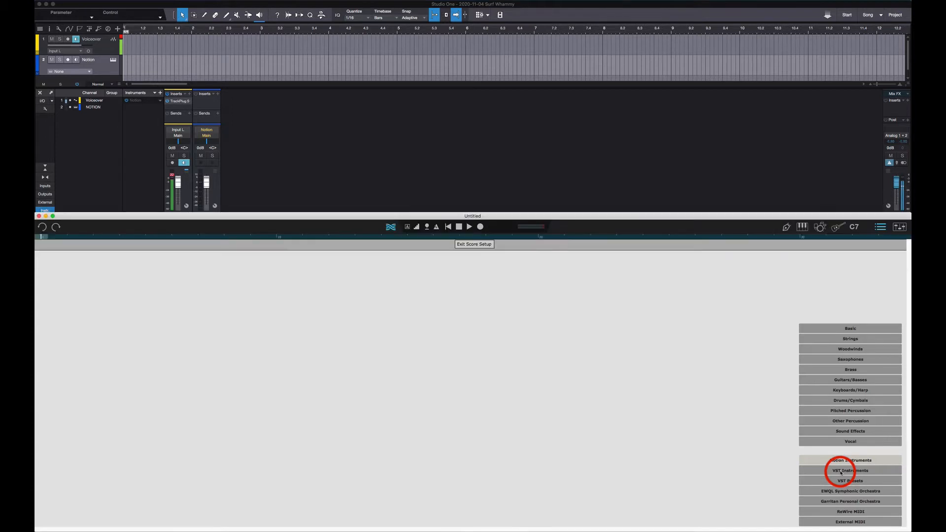
left_click(841, 473)
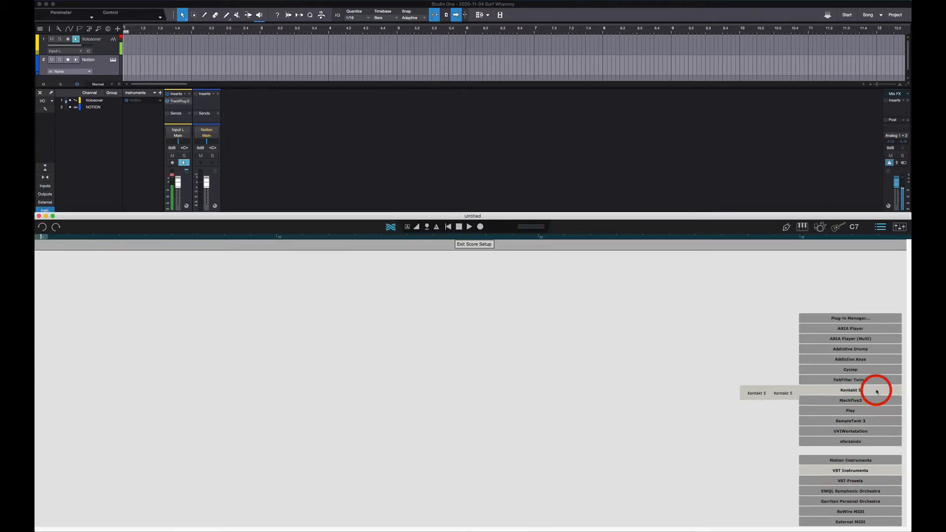
mouse_move(842, 339)
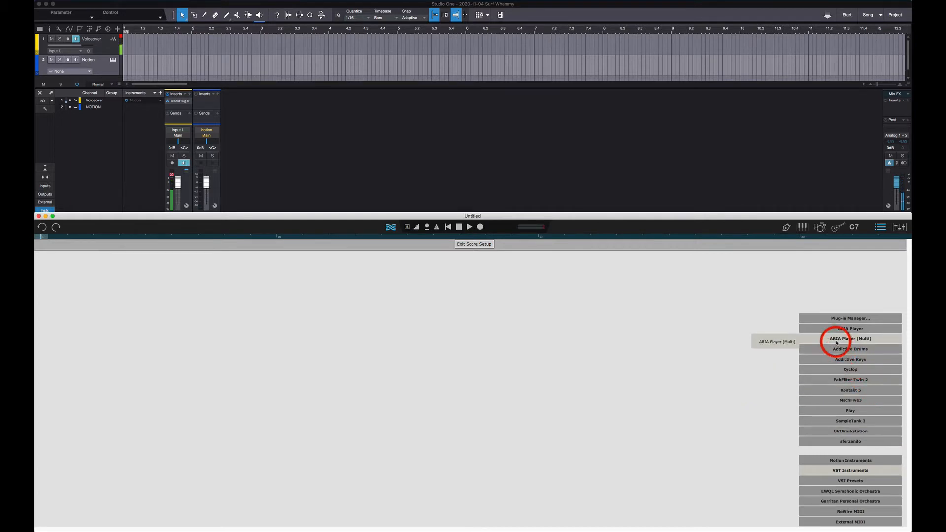
left_click(765, 345)
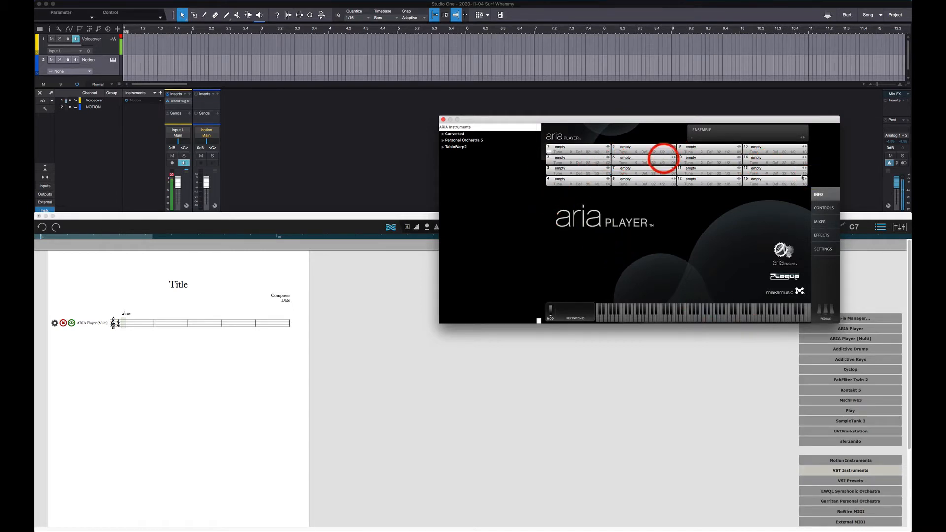
Load Flute Solo KS from the Personal Orchestra 5 Standard woodwinds into ARIA Player slot 1
left_click(443, 141)
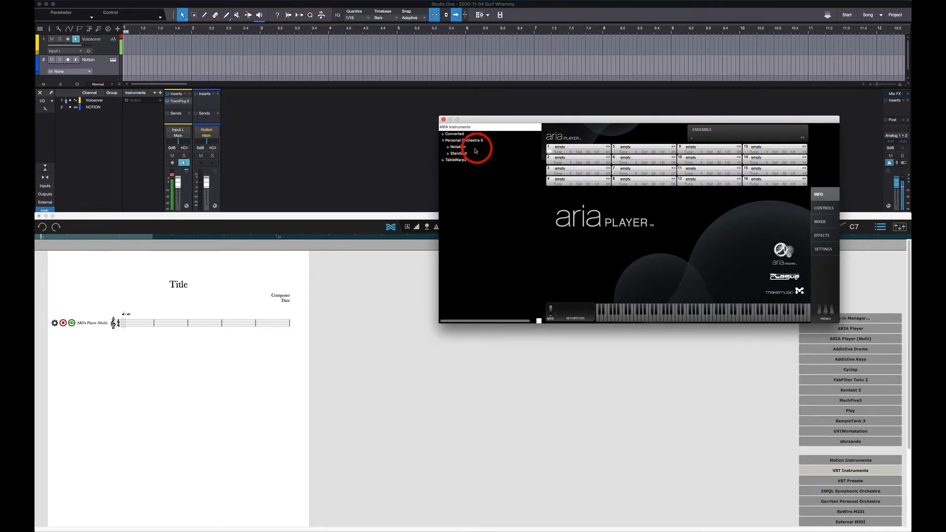
left_click(449, 155)
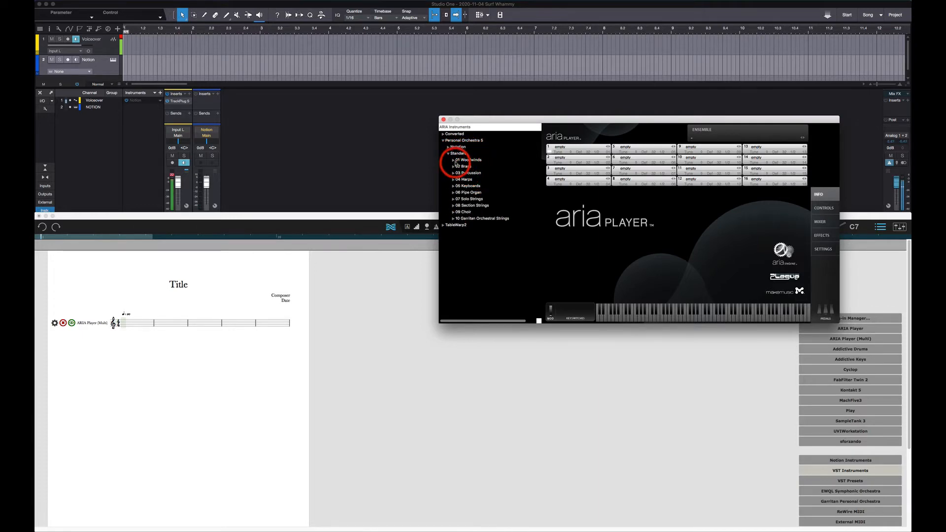
left_click(454, 161)
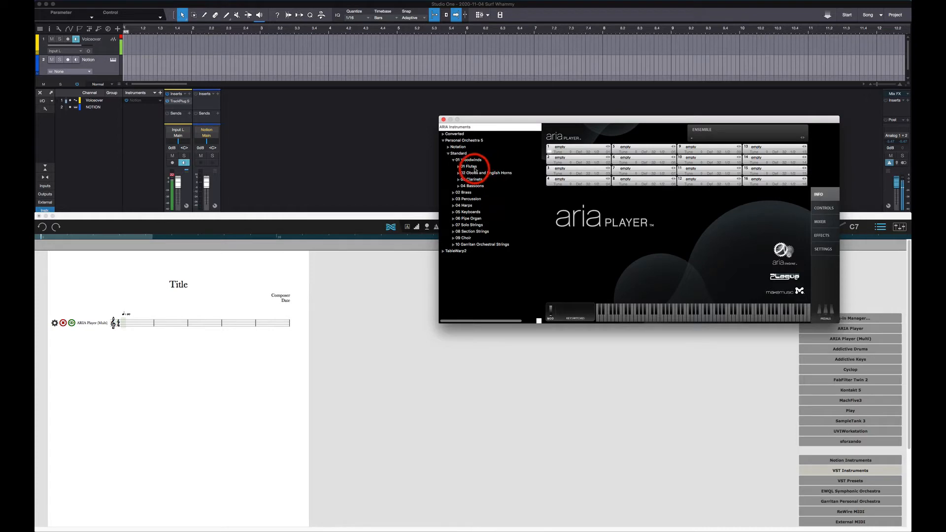
left_click(466, 167)
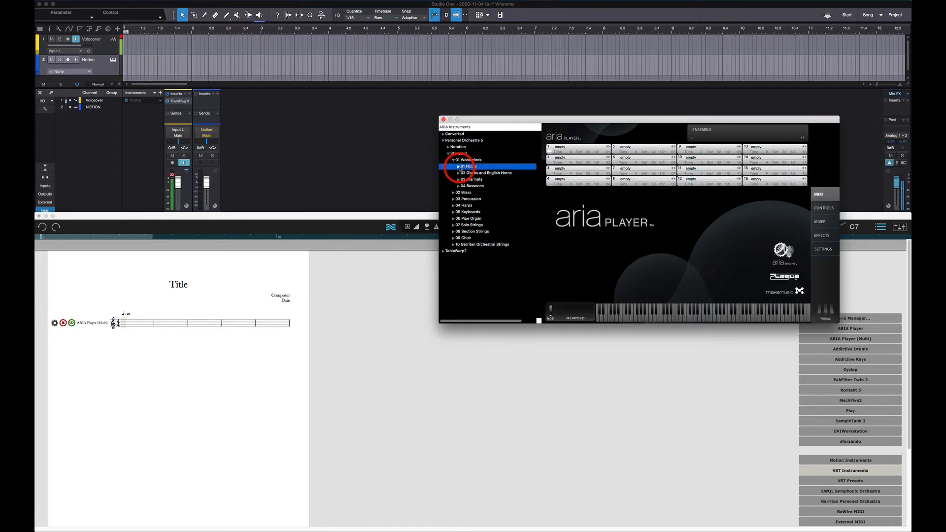
left_click(459, 167)
left_click(480, 257)
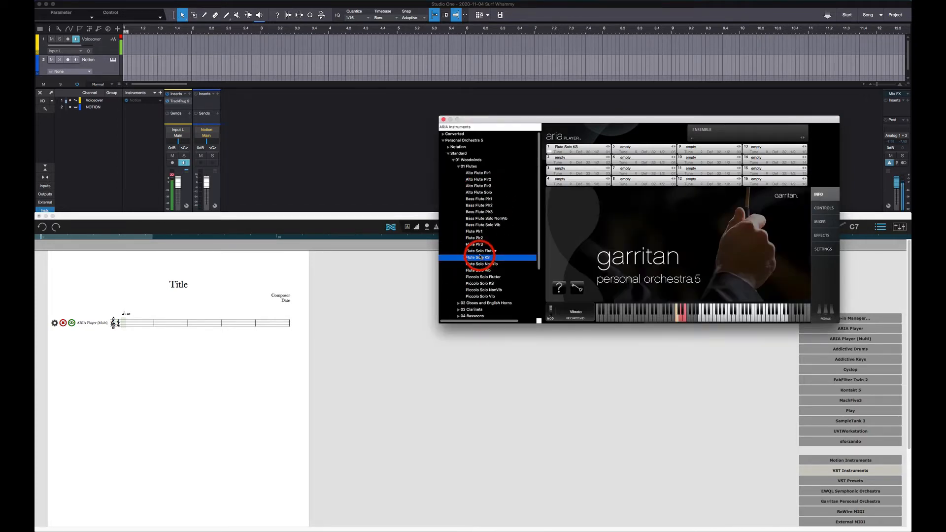
Load French Horn 1 Plr1 KS from the Standard brass instruments into slot 2
left_click(549, 162)
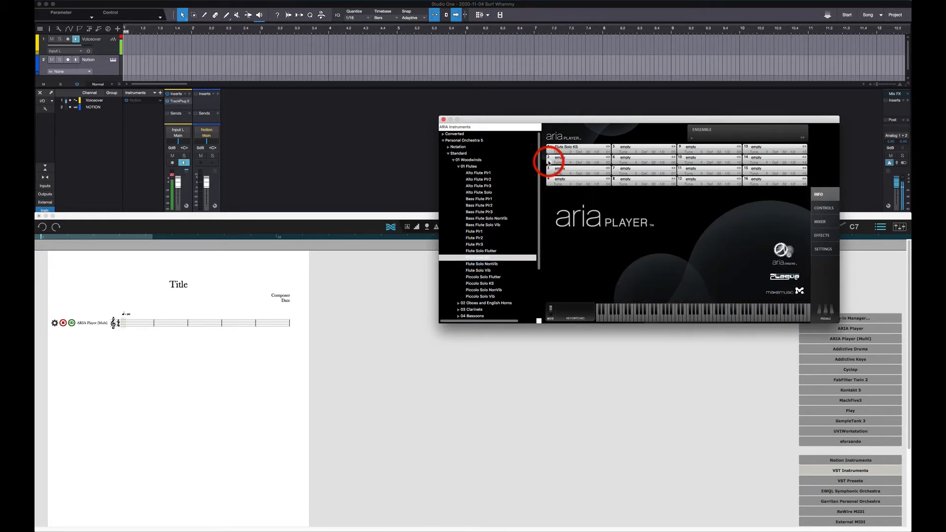
left_click(454, 161)
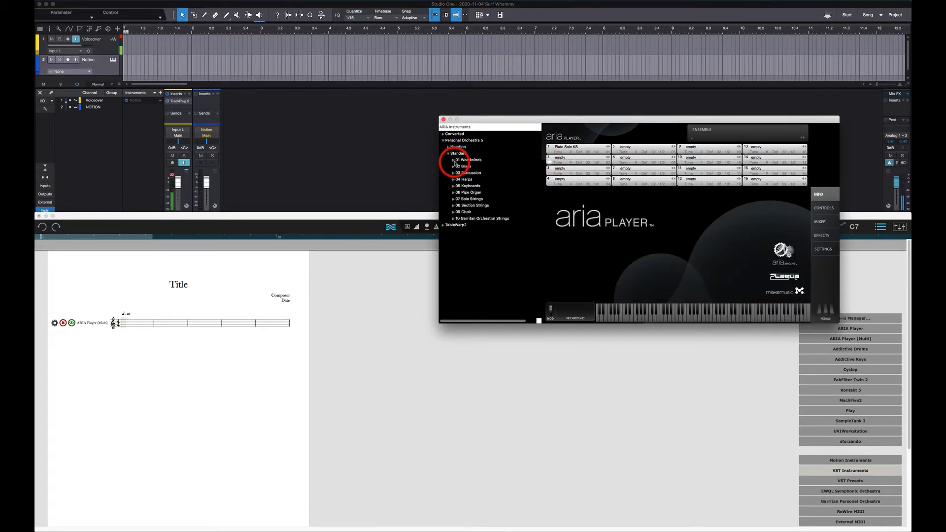
left_click(454, 167)
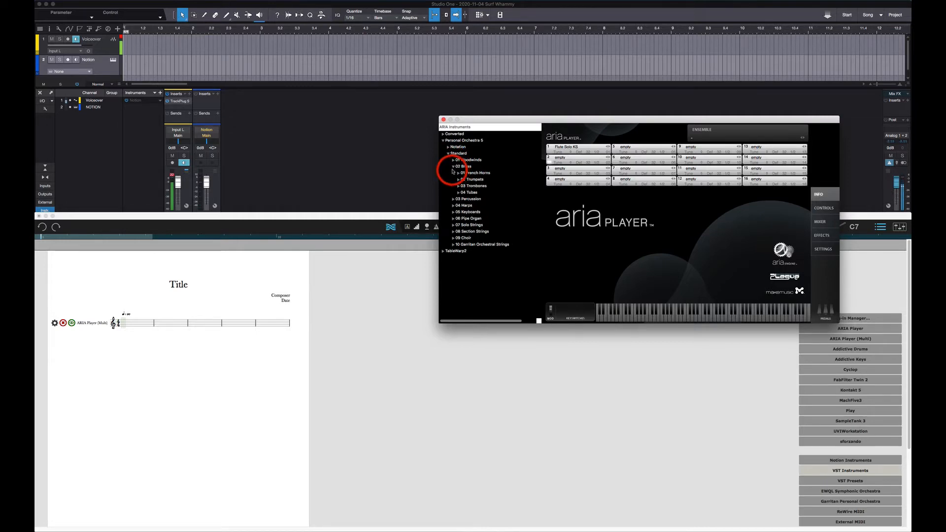
left_click(459, 174)
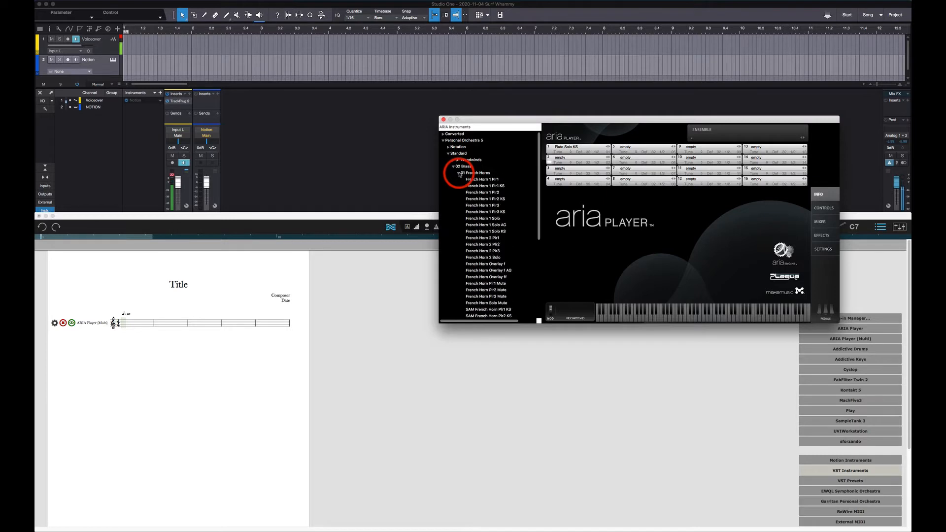
left_click(484, 186)
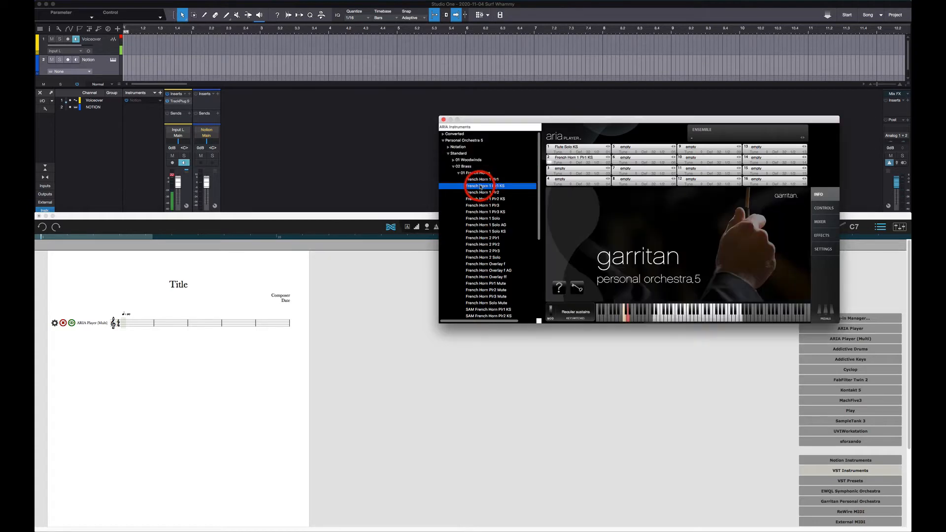
left_click(453, 166)
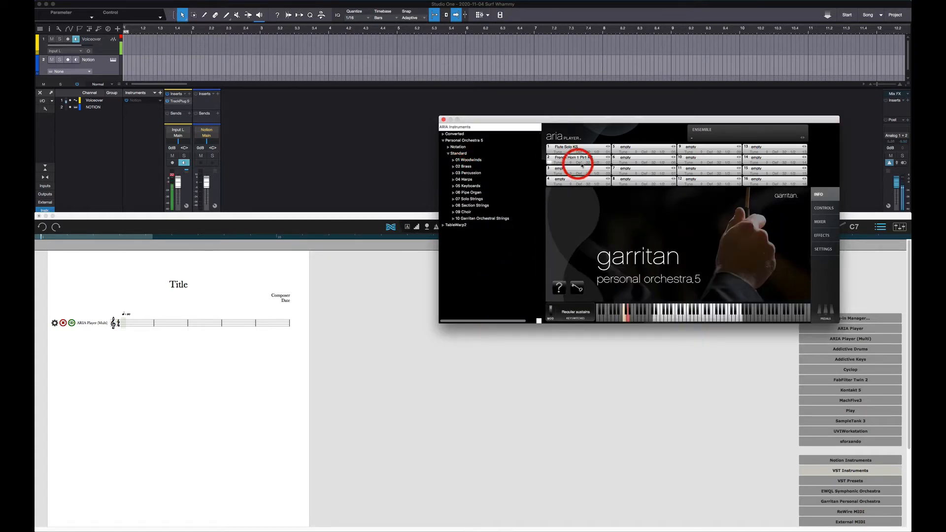
Load Trumpet 1 Plr1 KS from the Standard brass instruments into slot 3
left_click(549, 173)
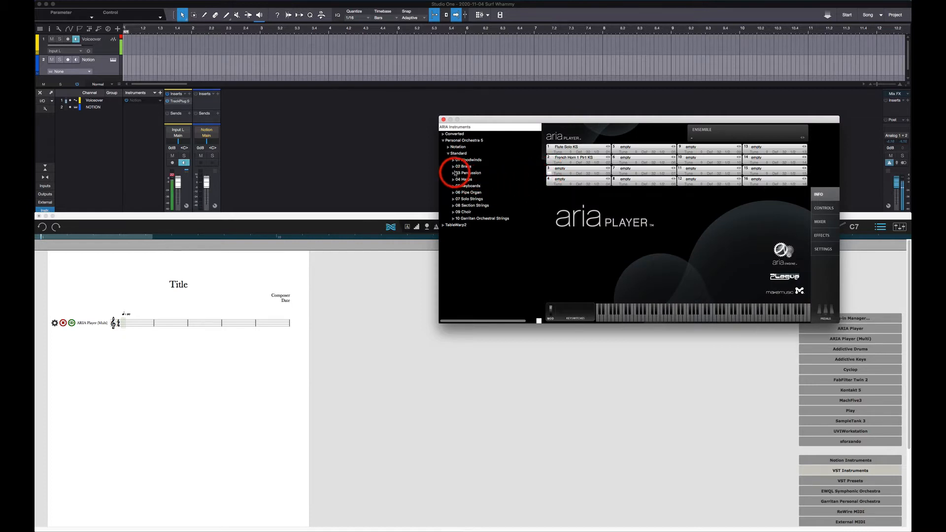
left_click(454, 167)
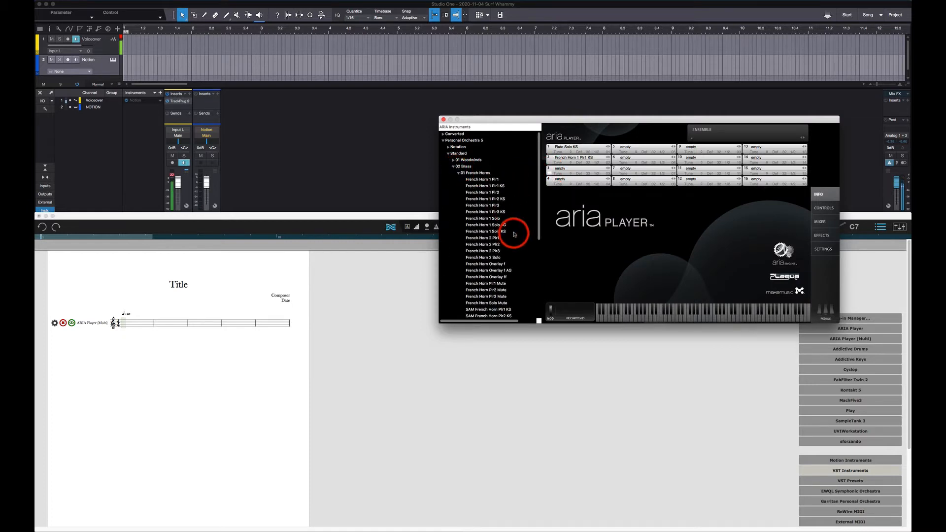
left_click(458, 173)
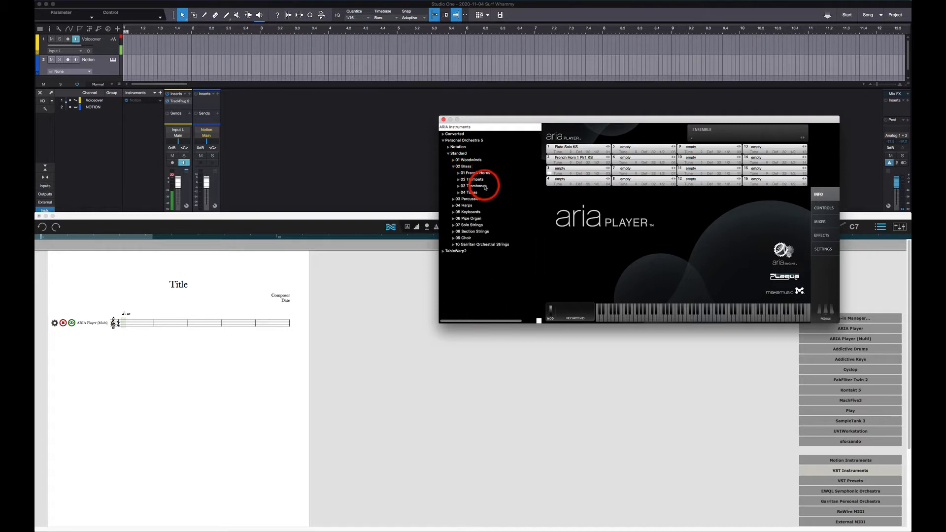
left_click(468, 180)
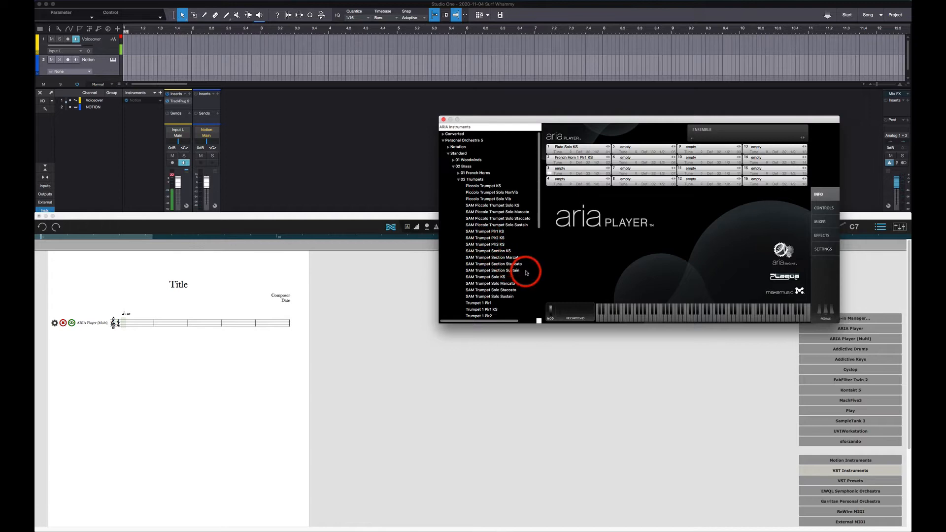
left_click(485, 310)
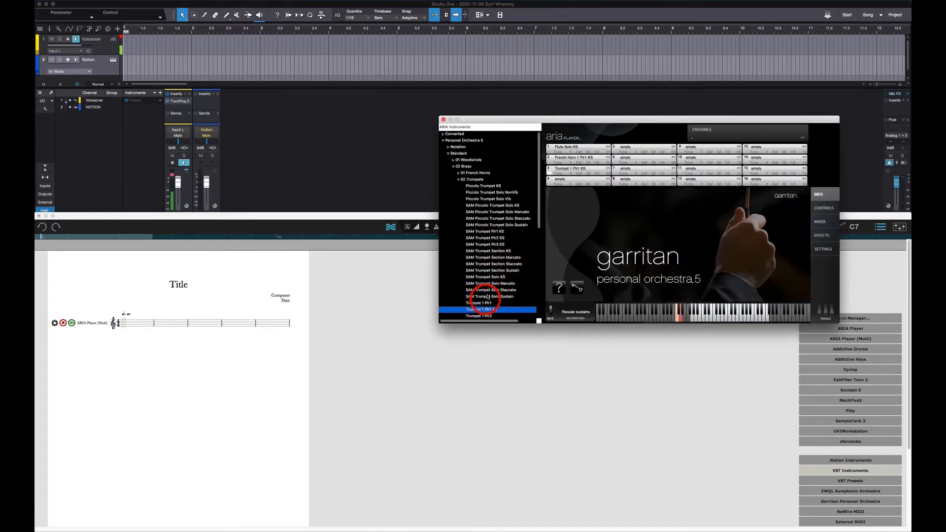
left_click(458, 180)
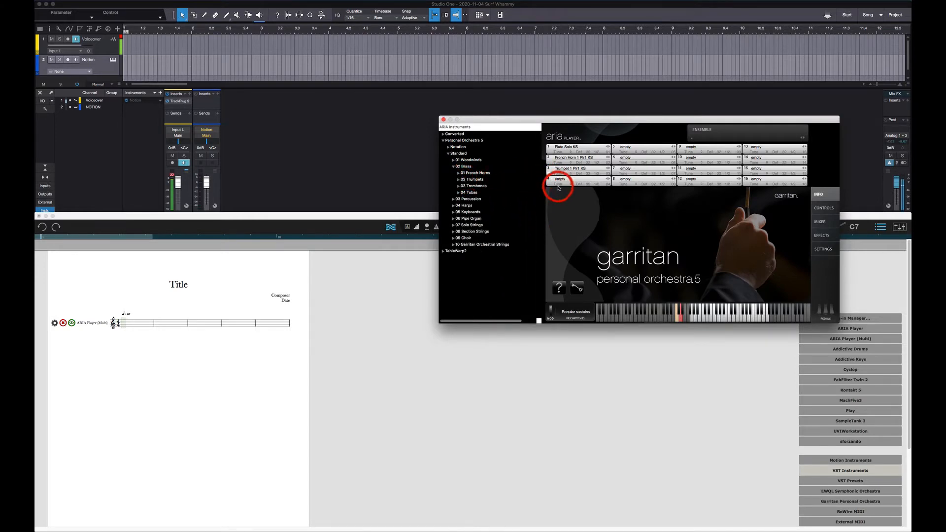
Load Bass Trombone 1 Solo from the Standard trombones into slot 4
left_click(550, 184)
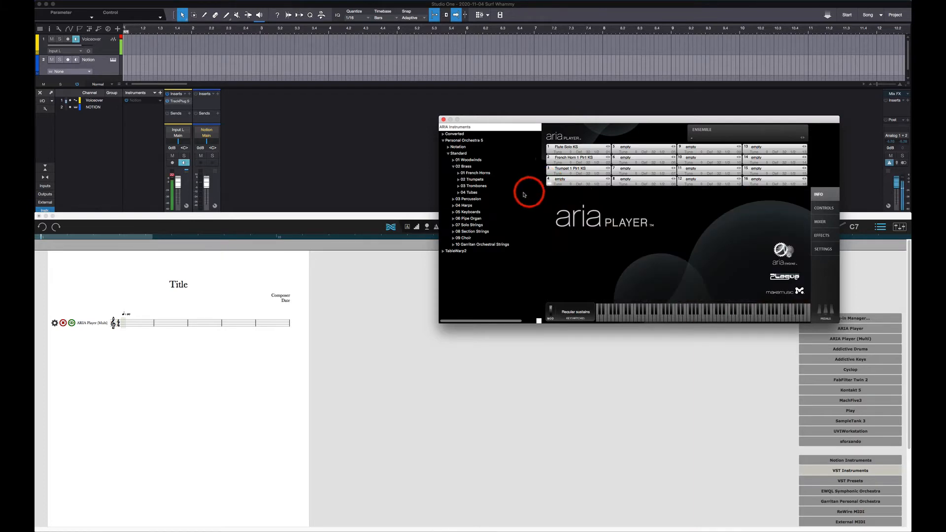
left_click(458, 187)
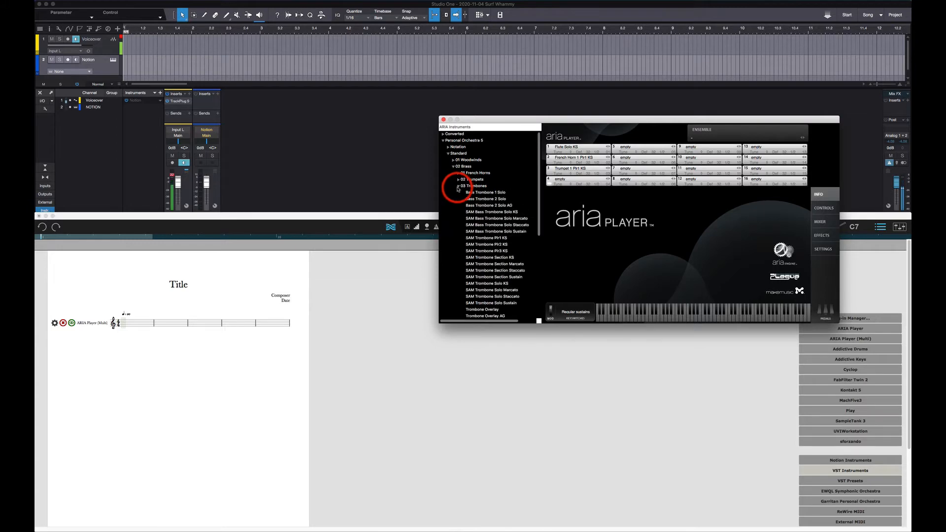
double_click(485, 193)
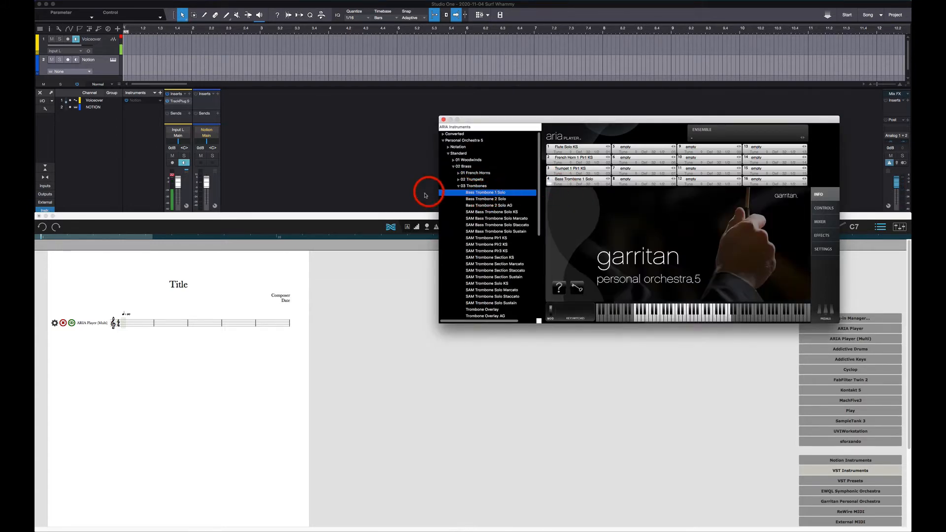
left_click(458, 186)
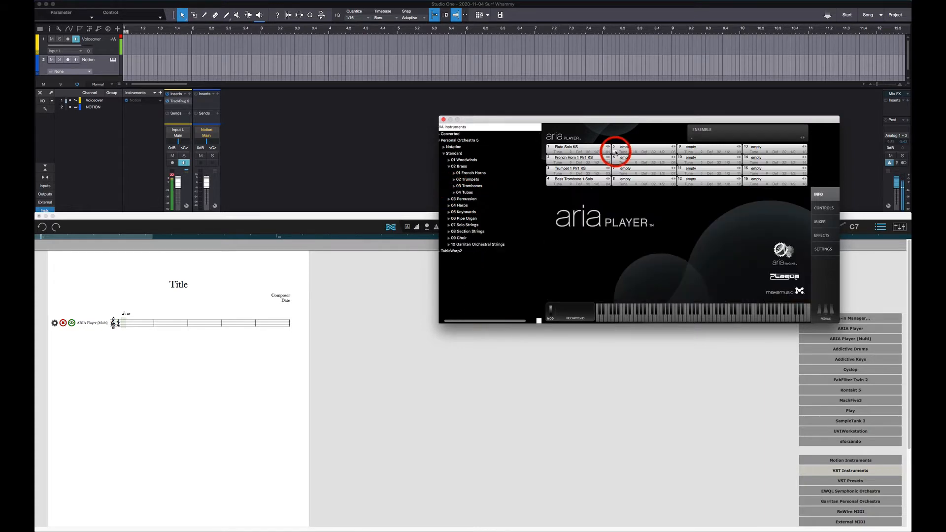
Load Celesta from the Standard keyboard instruments into slot 5
left_click(450, 212)
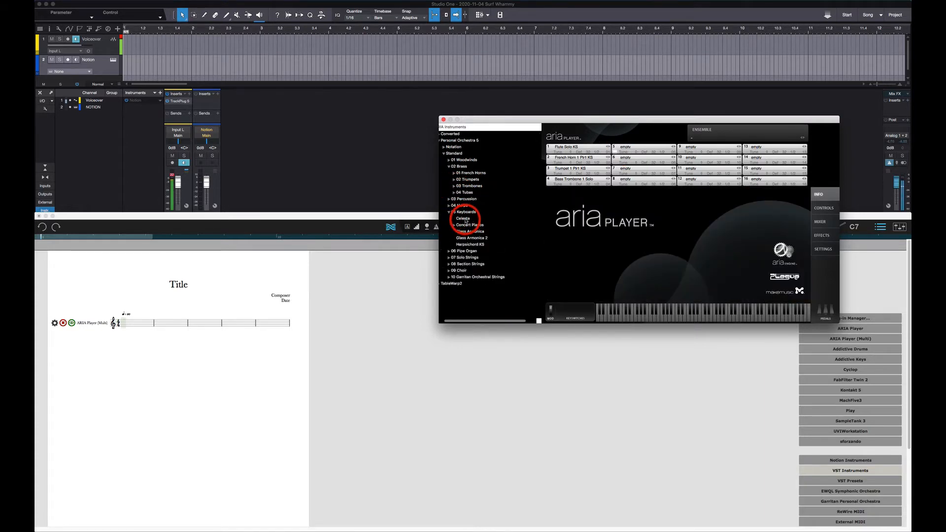
double_click(464, 220)
left_click(688, 175)
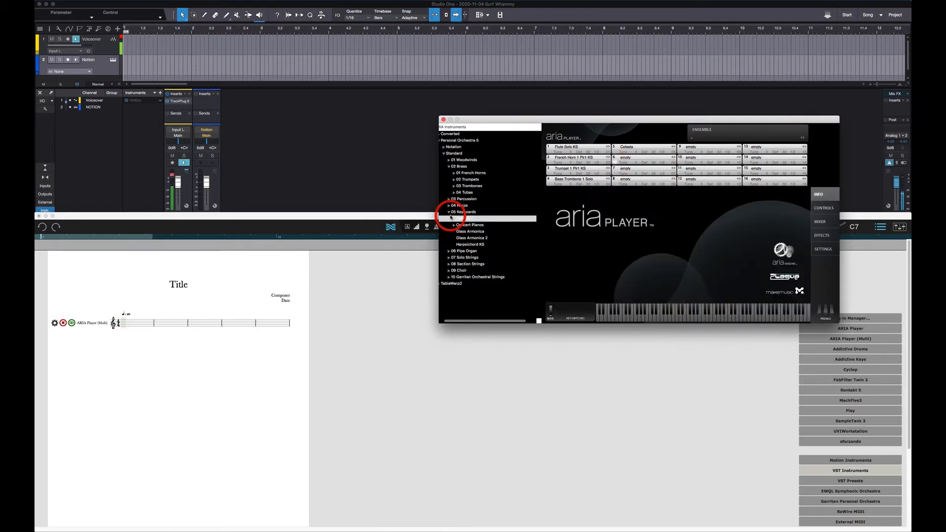
left_click(449, 212)
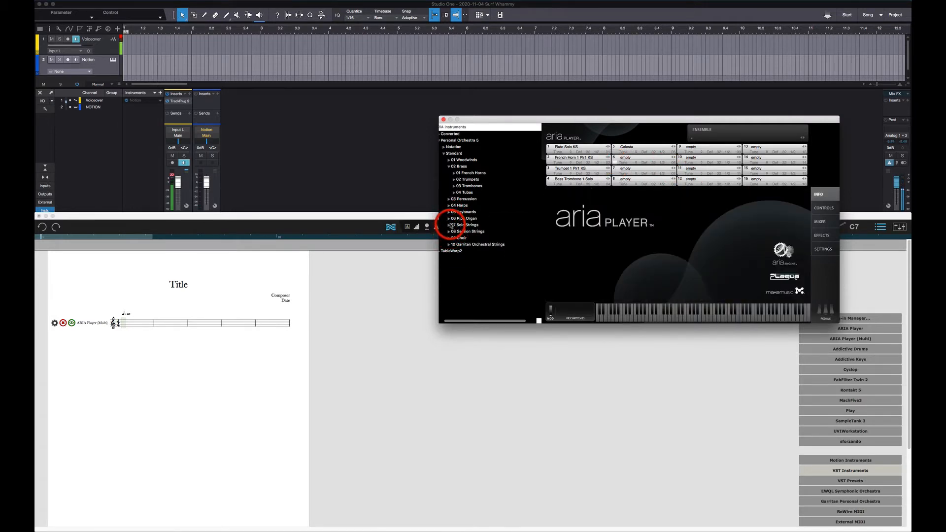
Load Violin 1 Solo KS from the Standard solo strings into slot 6
left_click(449, 225)
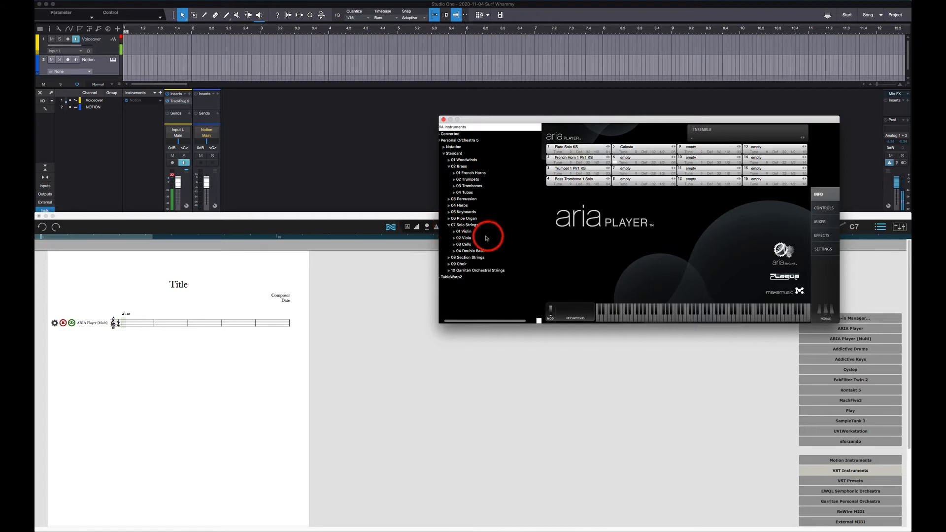
left_click(454, 231)
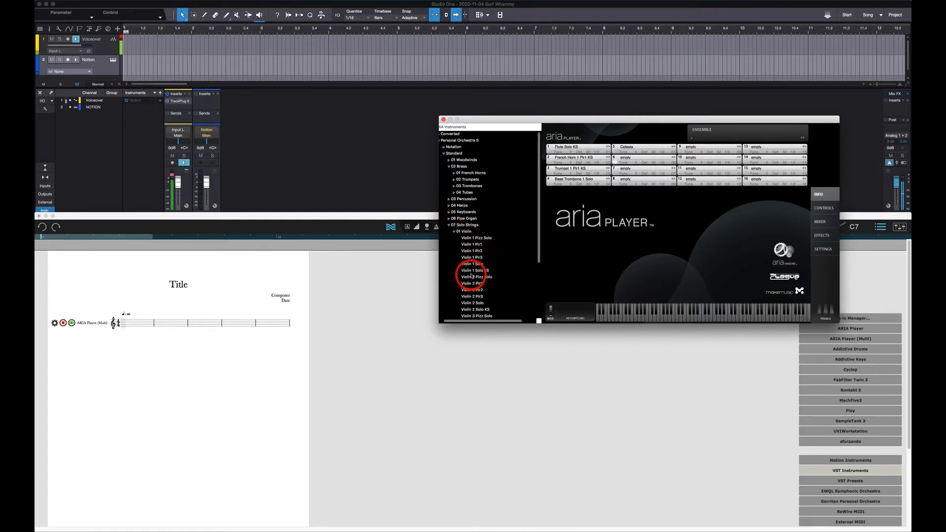
left_click(473, 270)
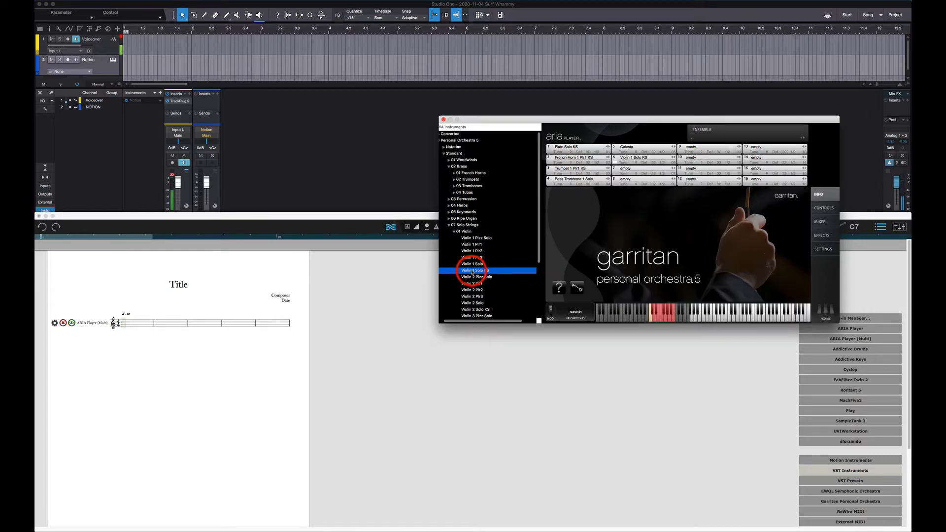
left_click(450, 225)
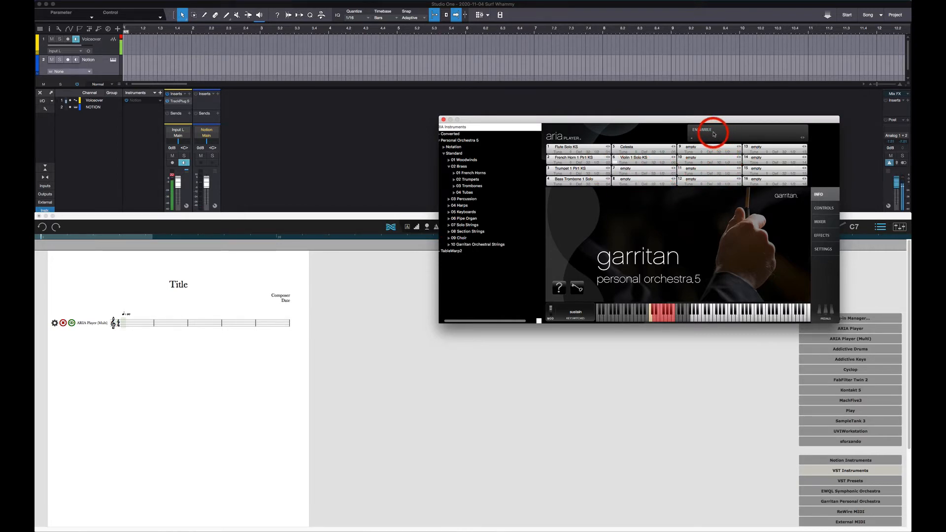
Save the loaded instruments as the ensemble SW-Multi-GPO5.ariax in the com.Plogue.Aria folder and close the player window
left_click(695, 139)
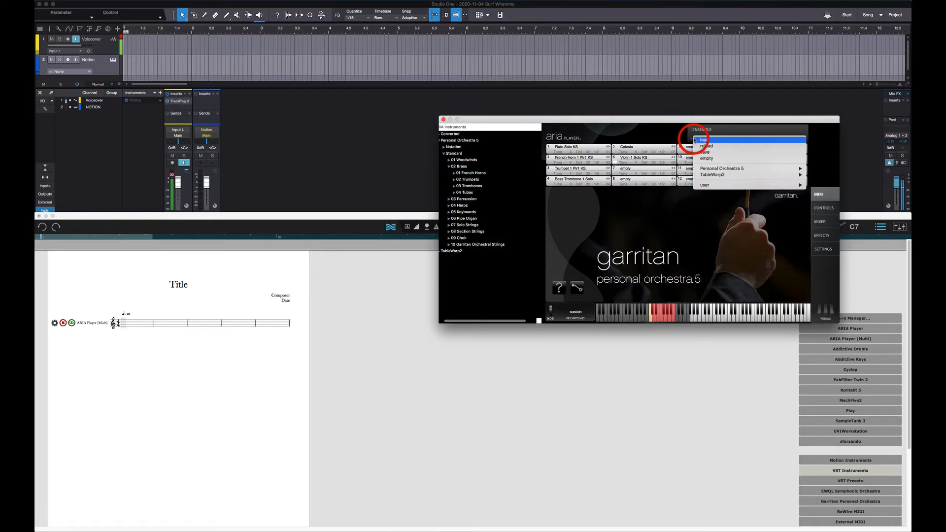
mouse_move(703, 188)
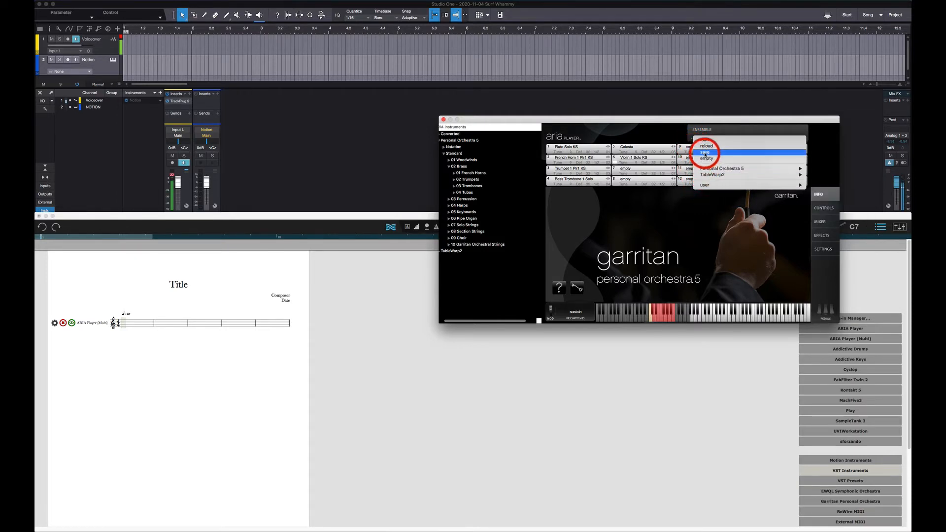
left_click(705, 153)
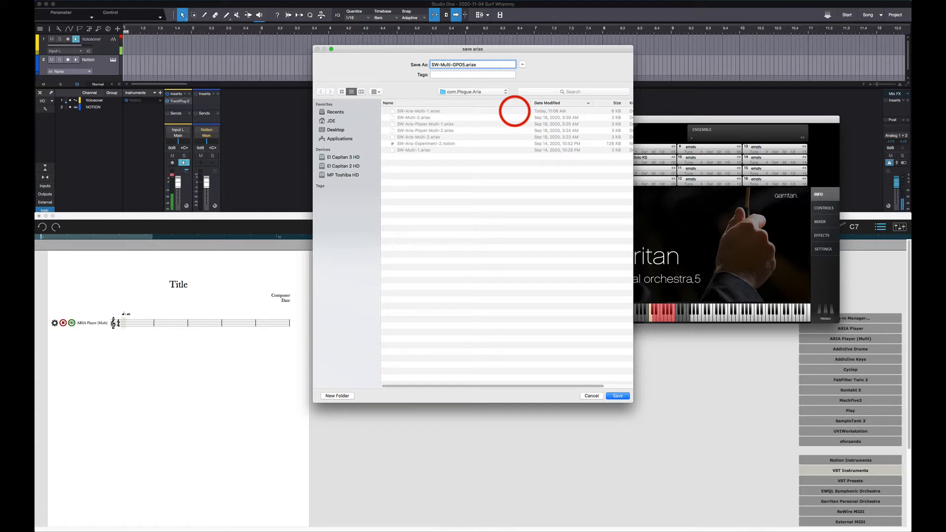
key("Return")
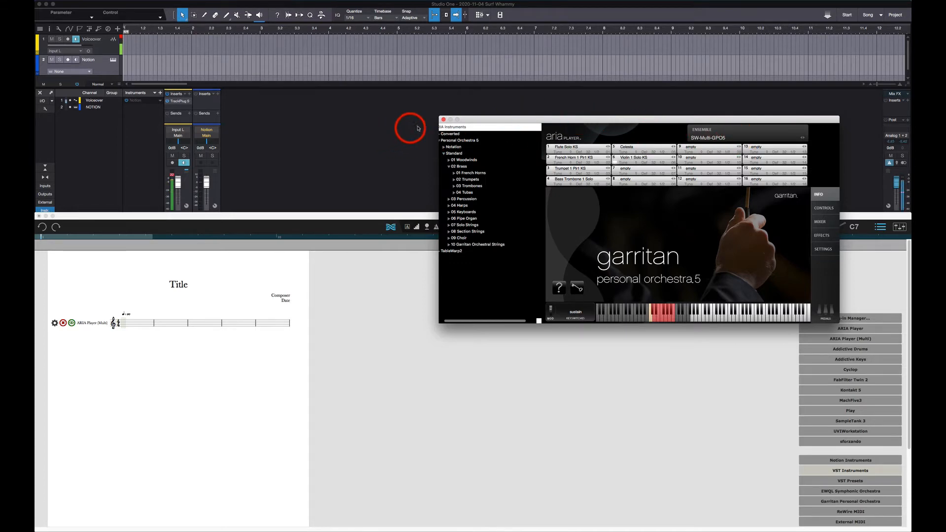
left_click(443, 119)
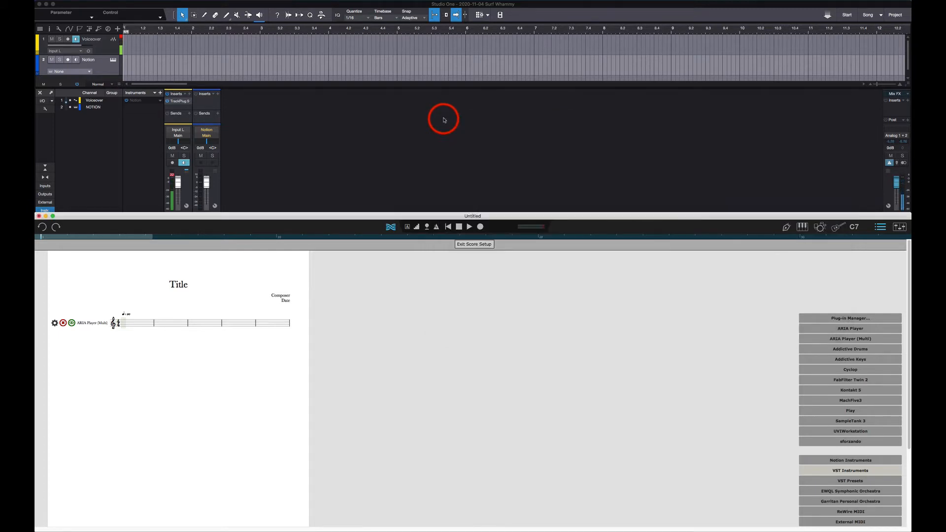
Exit score setup and display the score in Continuous view at a larger size
left_click(183, 328)
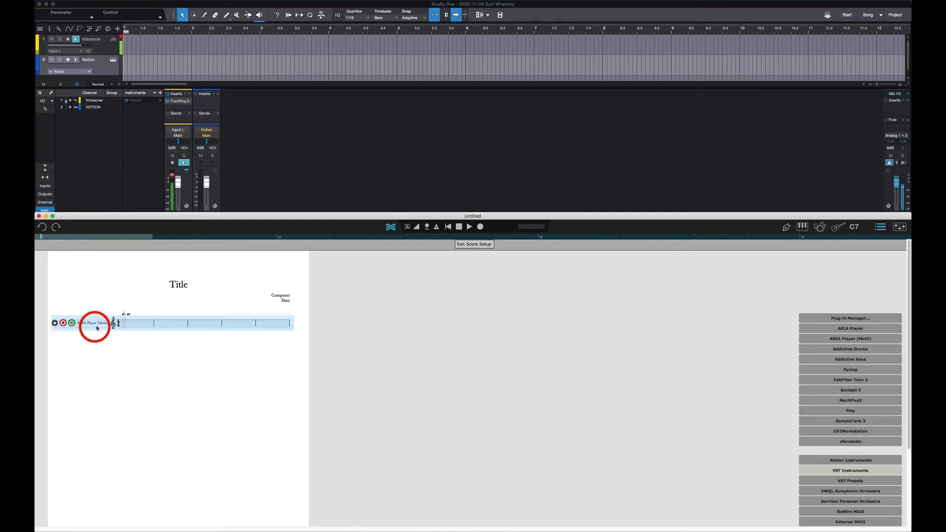
left_click(462, 293)
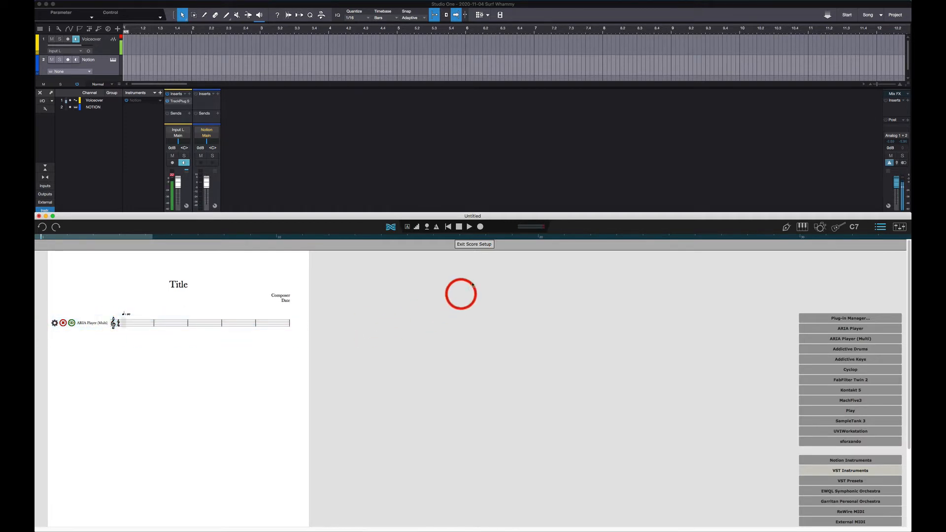
left_click(477, 246)
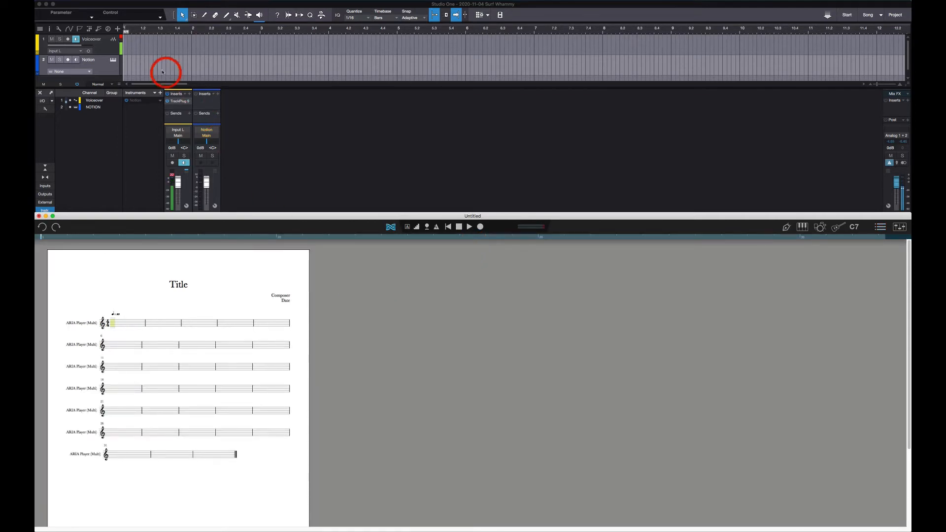
left_click(110, 4)
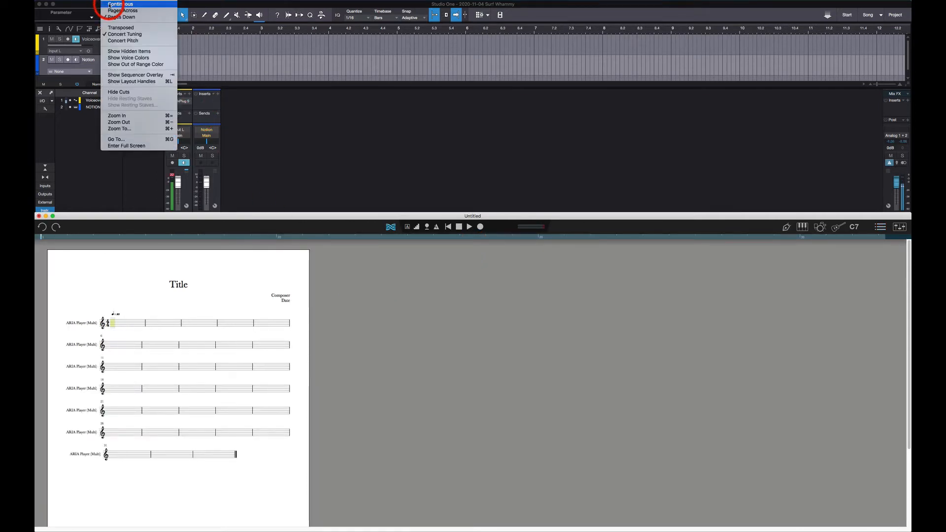
left_click(109, 4)
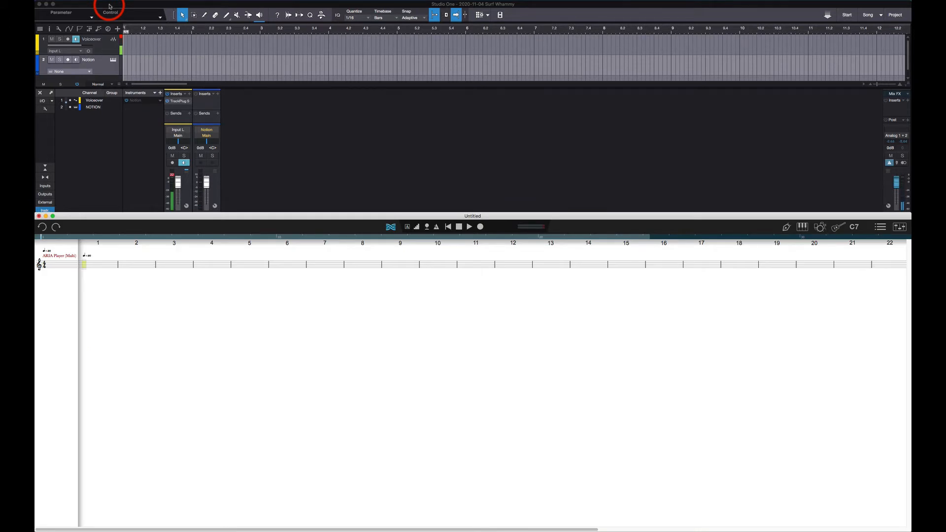
key("super+equal")
key("super+equal")
key("super+equal")
key("super+equal")
key("super+equal")
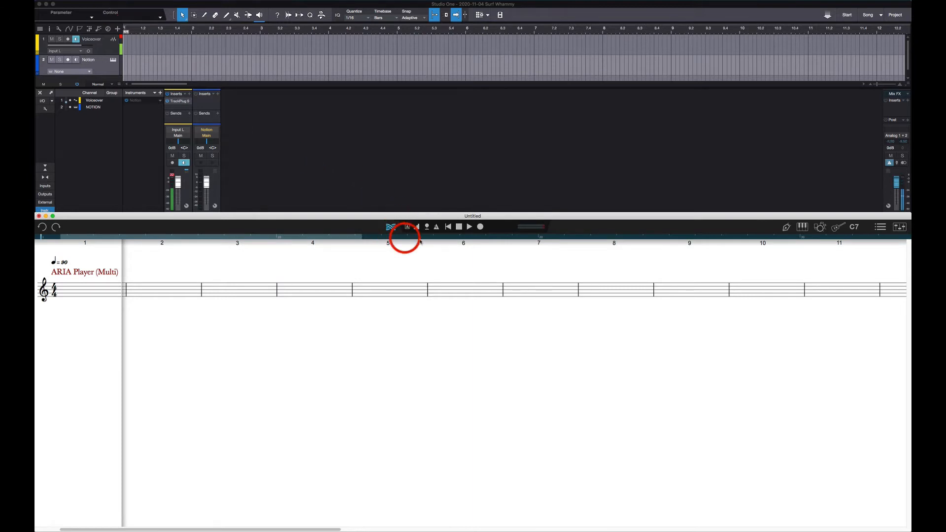
Add five basic Notion treble clef staves below the ARIA Player (Multi) staff in score setup, and return to the score
left_click(880, 227)
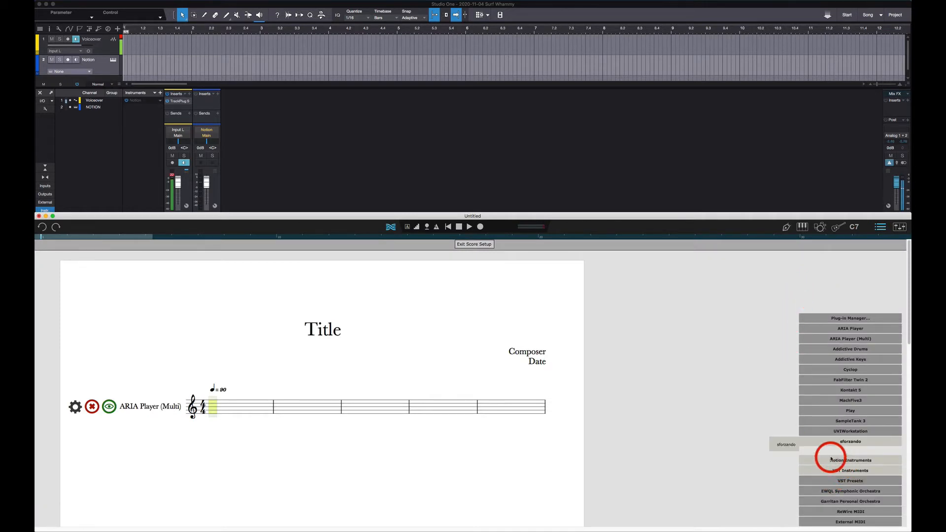
left_click(831, 461)
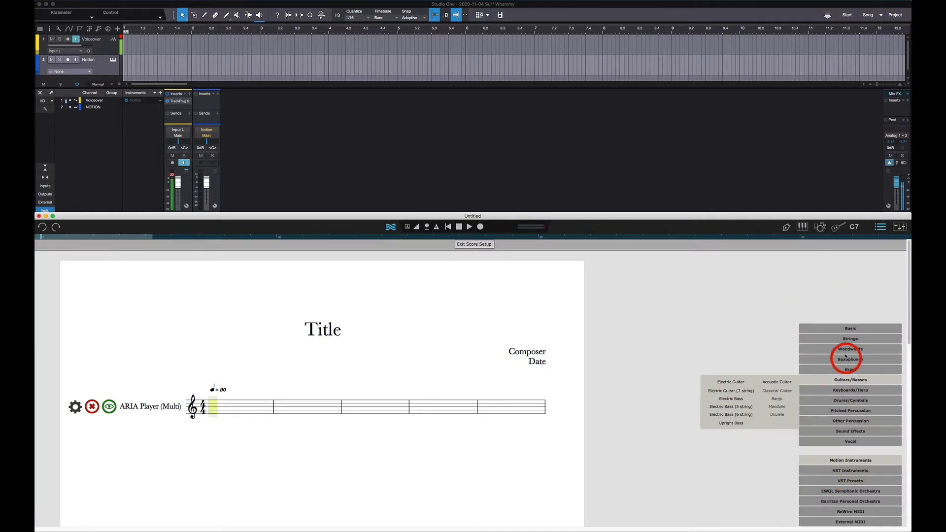
mouse_move(843, 329)
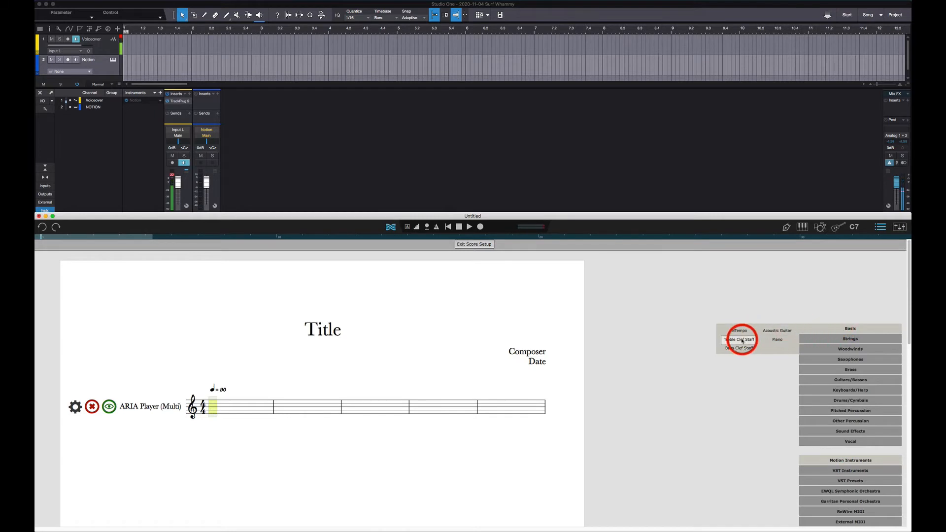
left_click(743, 340)
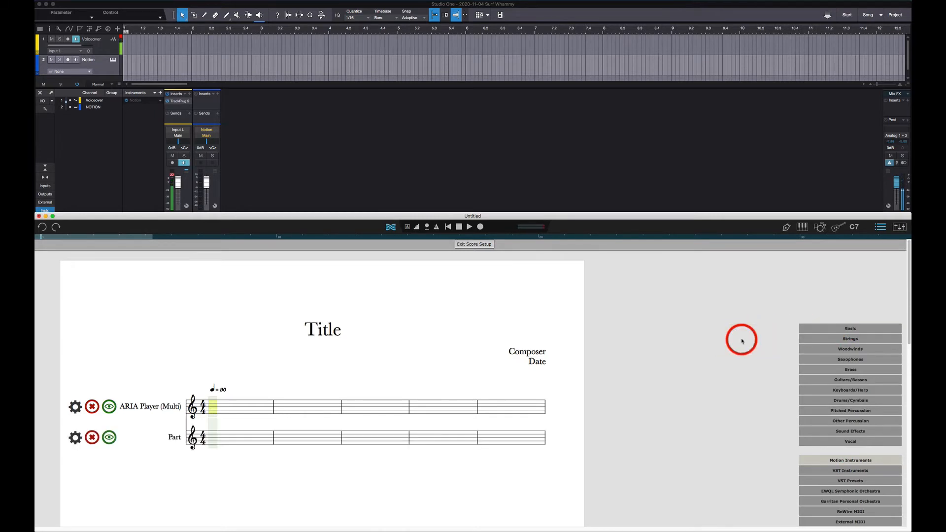
mouse_move(828, 325)
left_click(746, 340)
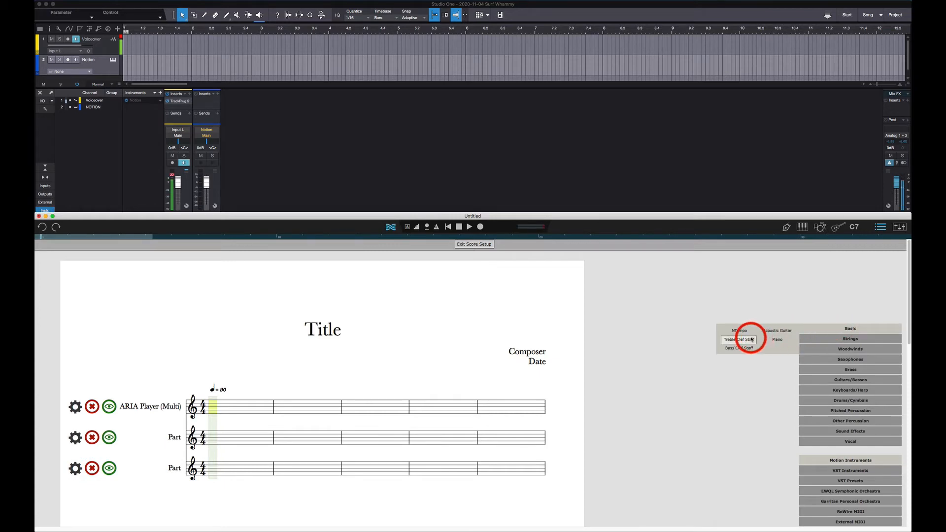
left_click(755, 340)
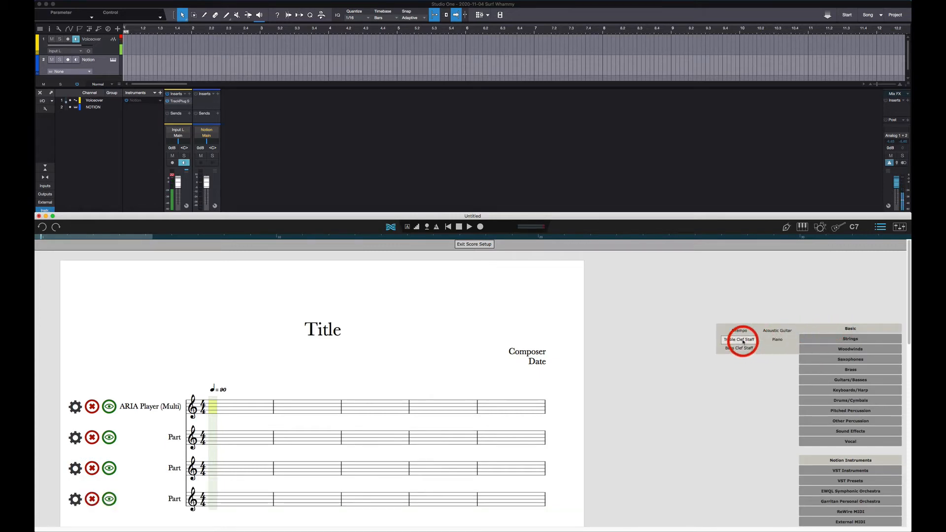
left_click(743, 341)
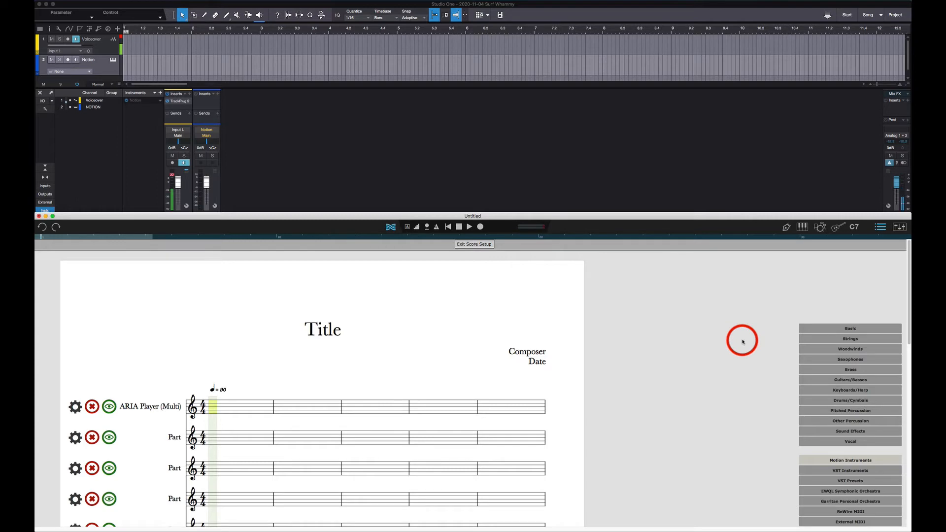
mouse_move(816, 332)
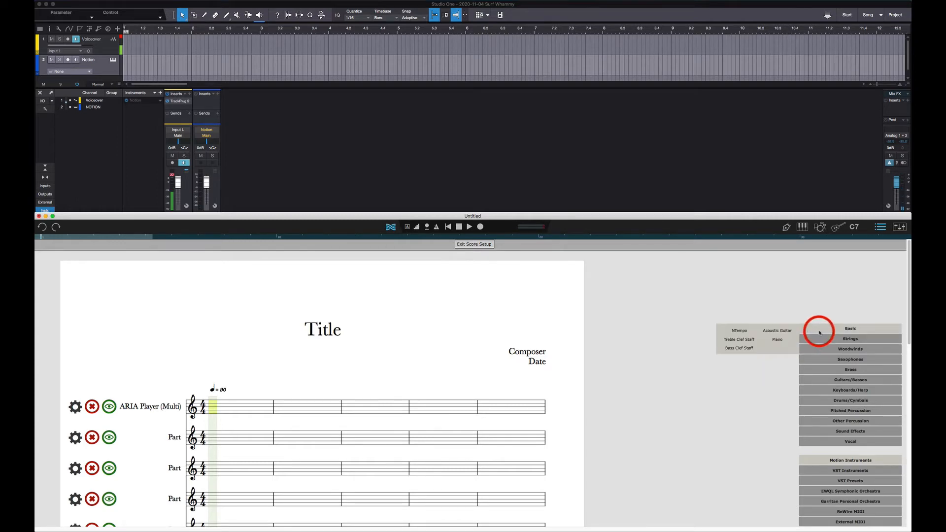
left_click(744, 340)
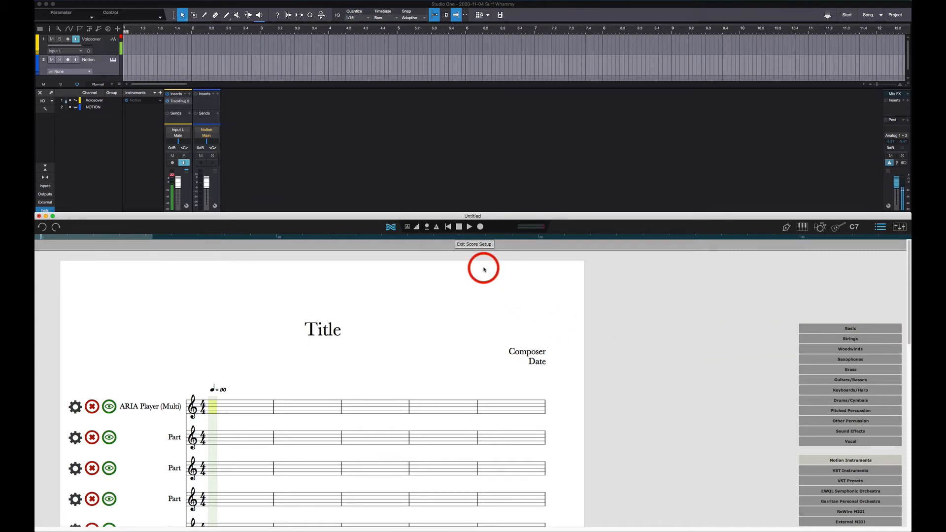
left_click(481, 246)
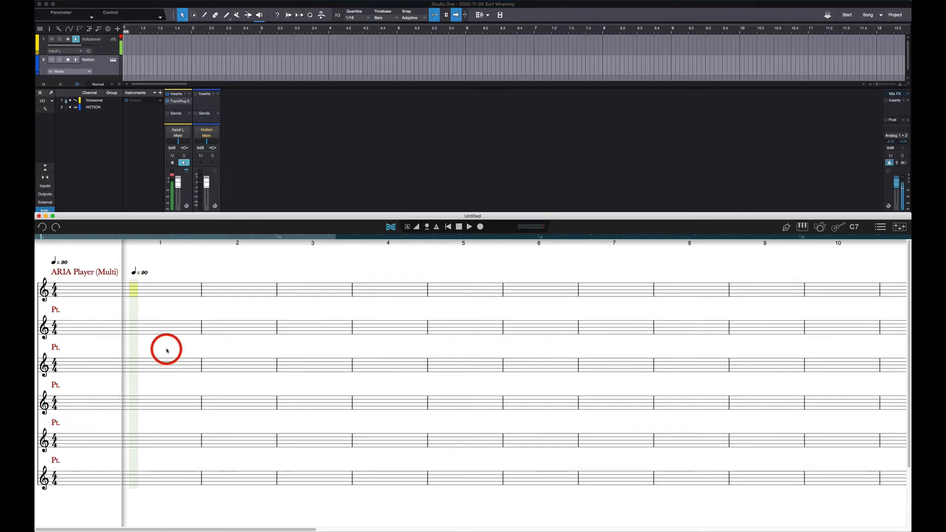
Save the score as a Notion file named SW-GPO5-Template.notion in the com.Plogue.Aria folder
left_click(85, 1)
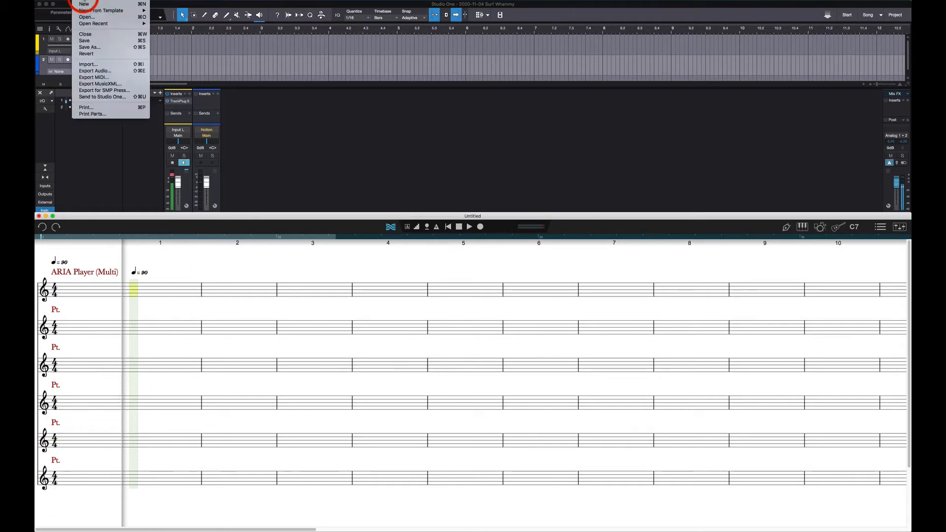
left_click(88, 46)
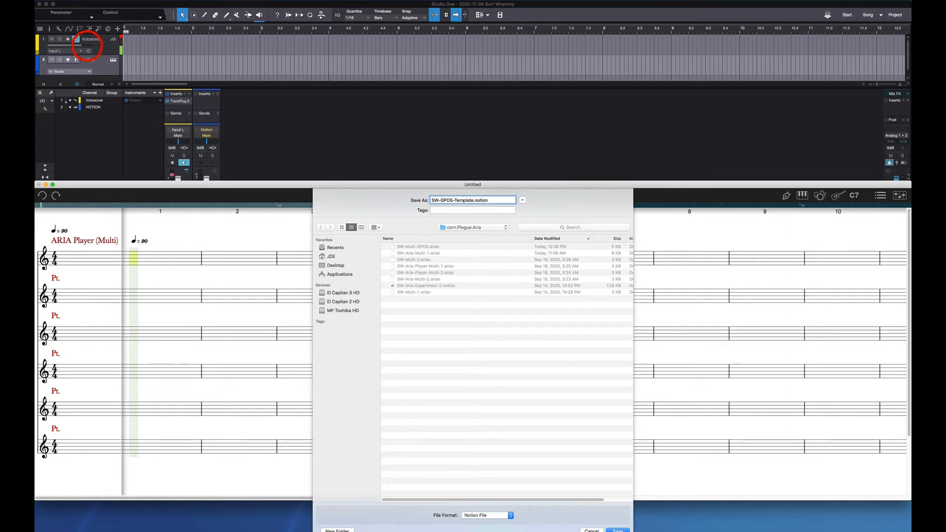
key("Return")
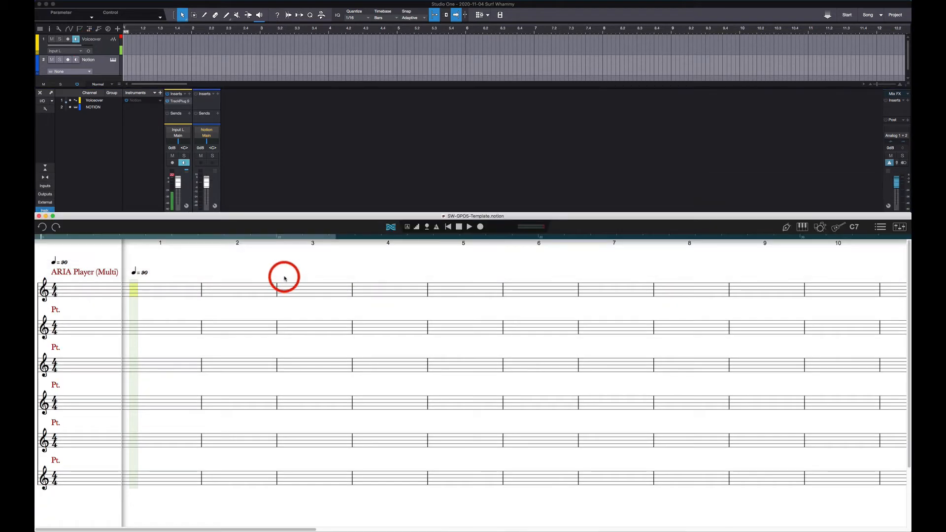
Enter eight quarter notes on the ARIA Player (Multi) staff, rising through measure 1 and falling through measure 2
right_click(266, 310)
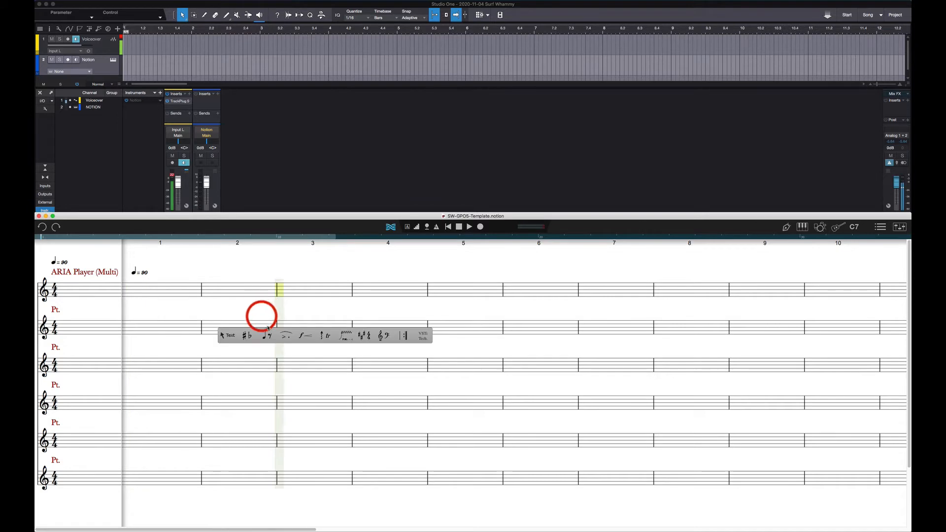
left_click(263, 324)
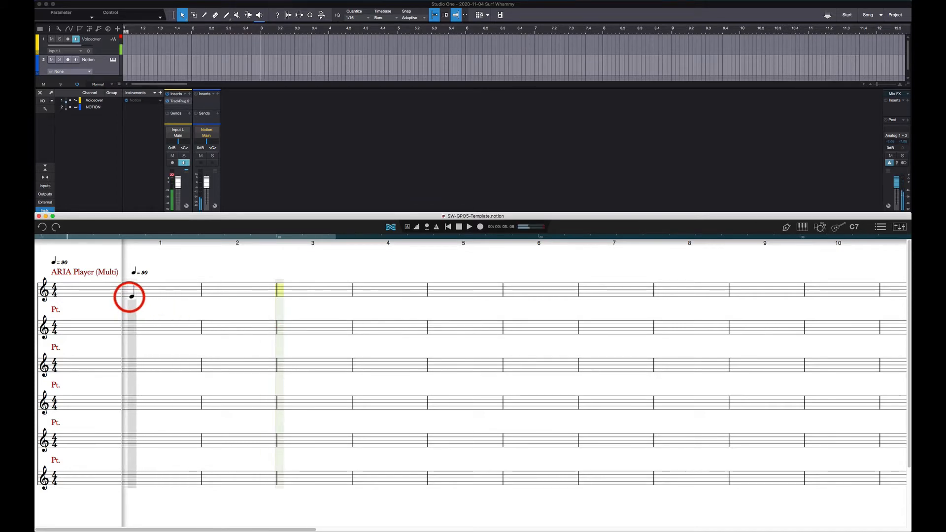
left_click(132, 296)
left_click(146, 294)
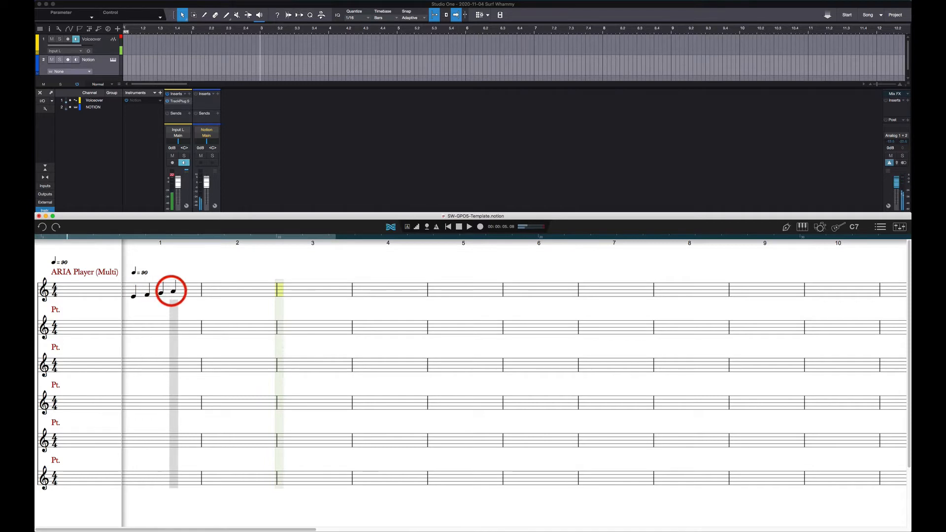
left_click(169, 290)
left_click(199, 289)
left_click(211, 290)
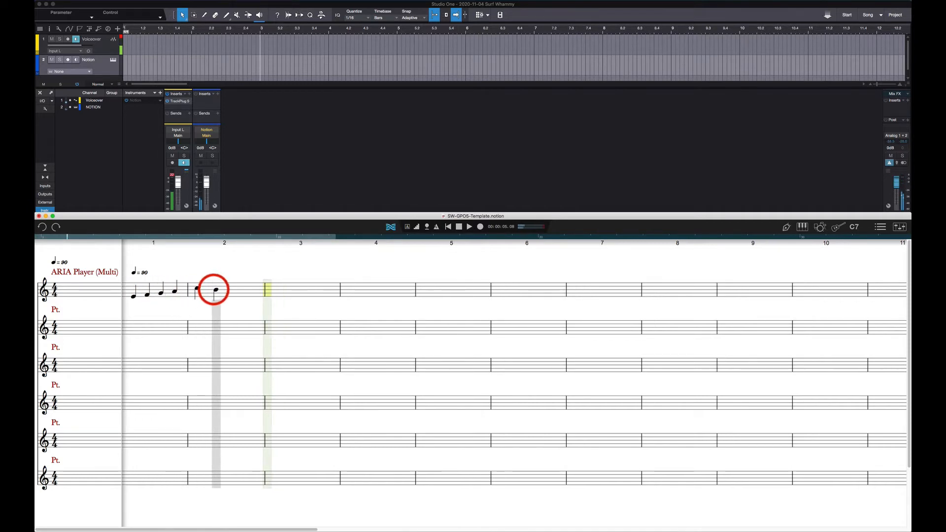
left_click(229, 293)
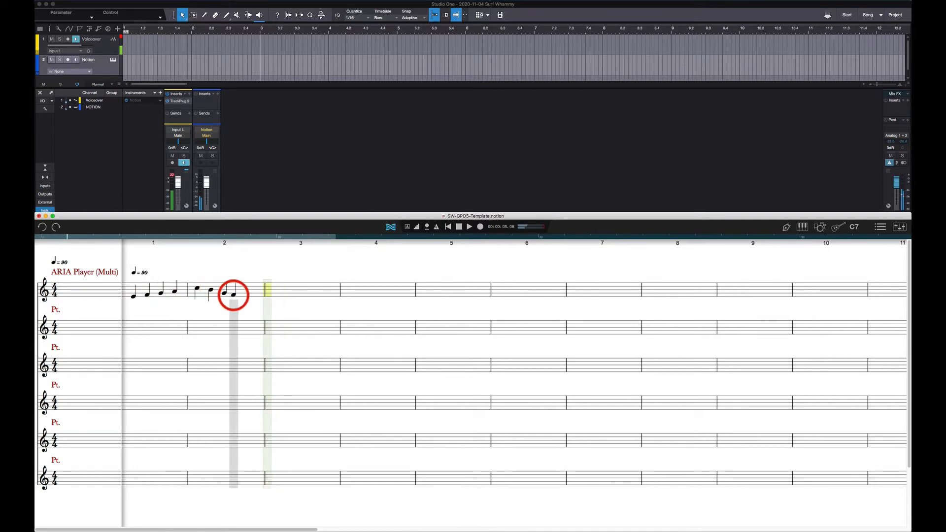
left_click(238, 296)
Fill measure 3 of the ARIA Player (Multi) staff with four quarter notes, starting just below the staff
left_click(261, 299)
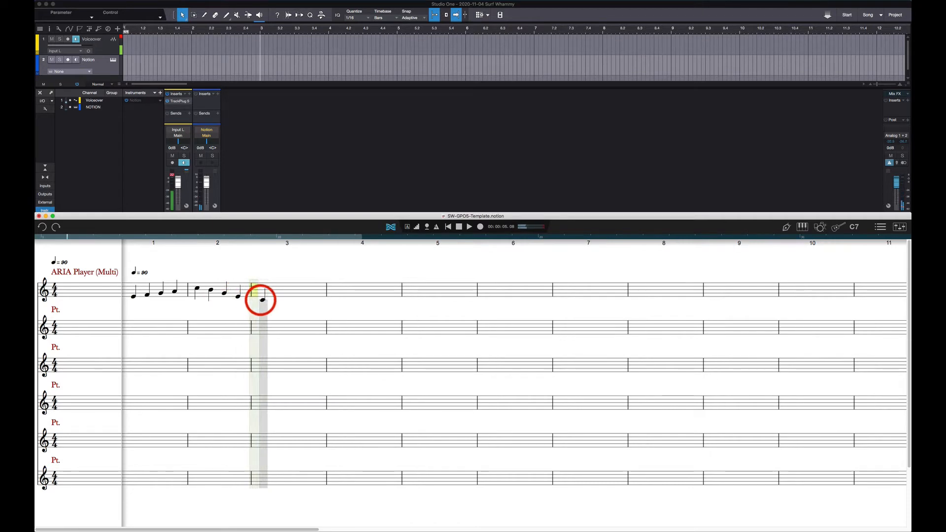
left_click(272, 299)
left_click(292, 296)
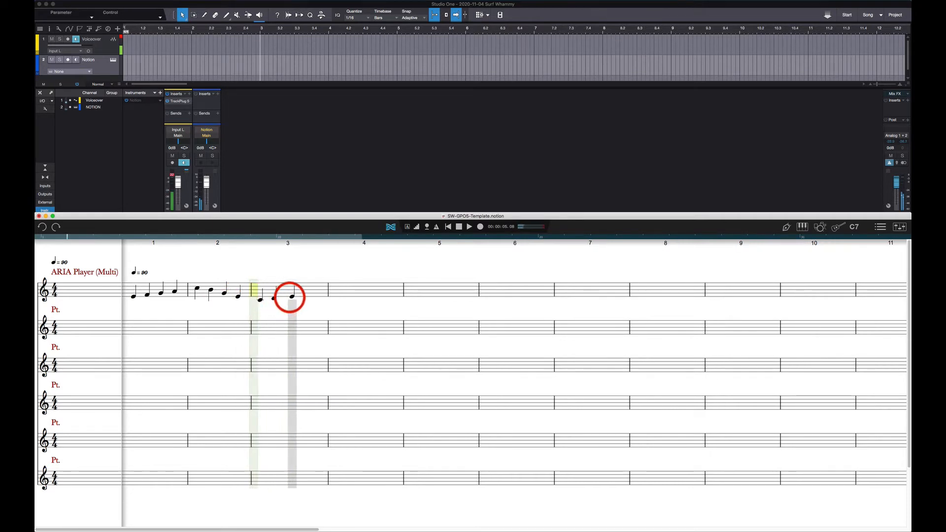
left_click(291, 296)
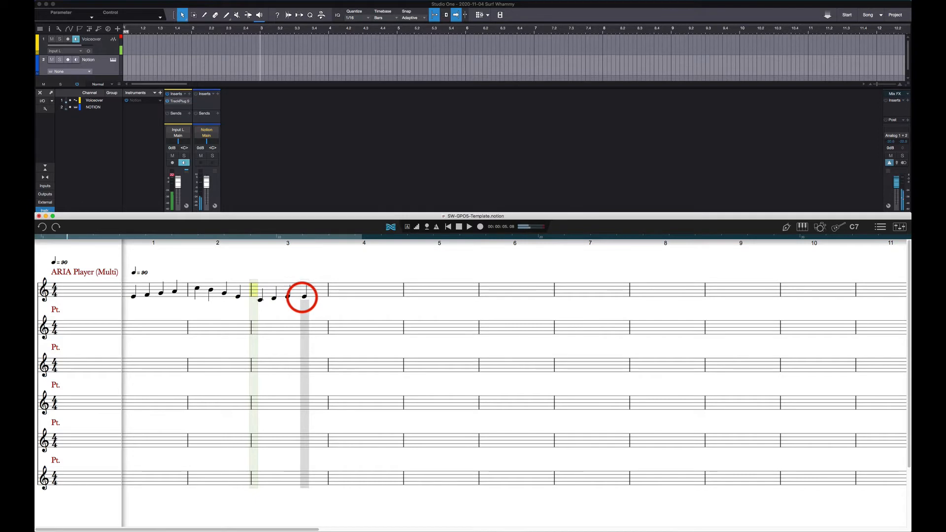
left_click(294, 295)
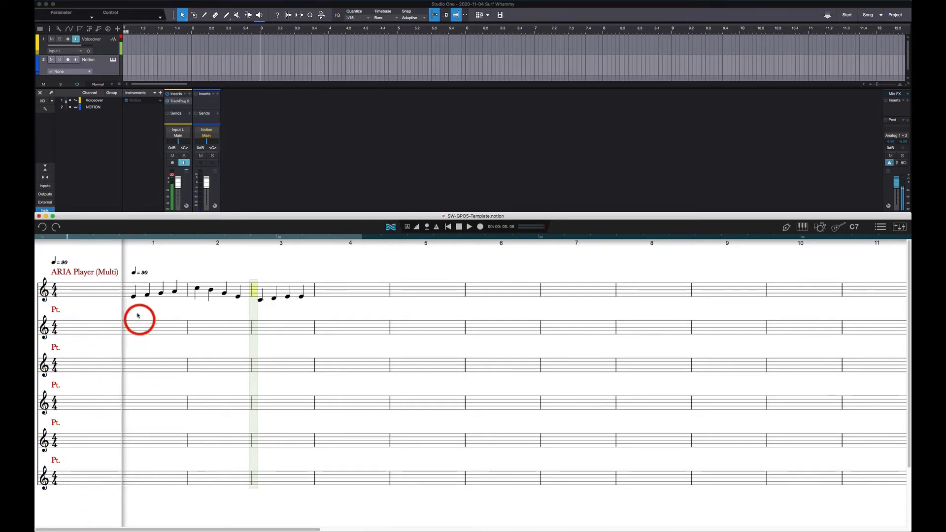
Place an ARIA Player (Multi) instrument change on channel 1 at the first note of the first staff
left_click(129, 287)
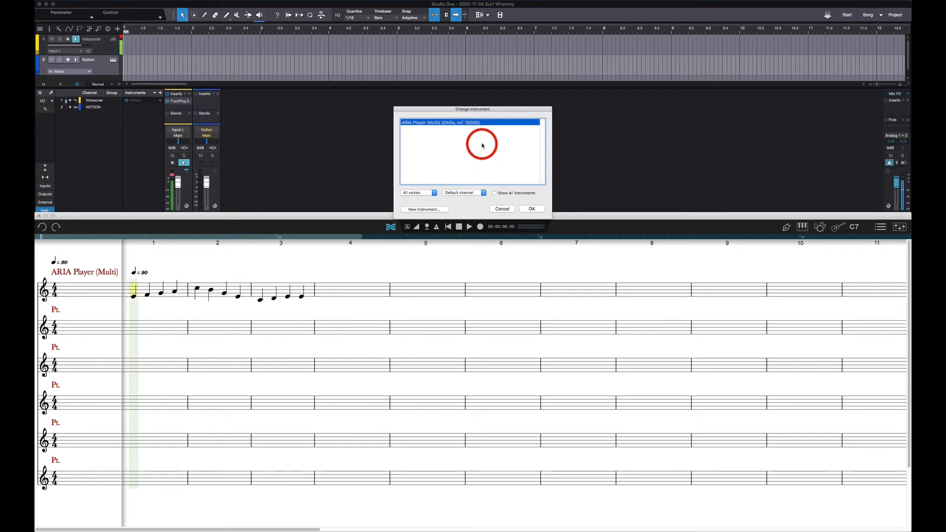
left_click(483, 193)
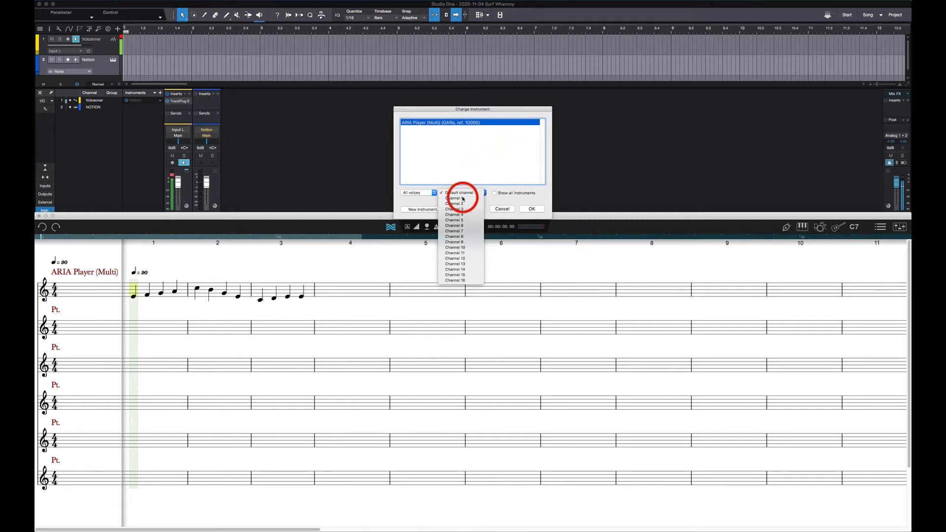
left_click(463, 199)
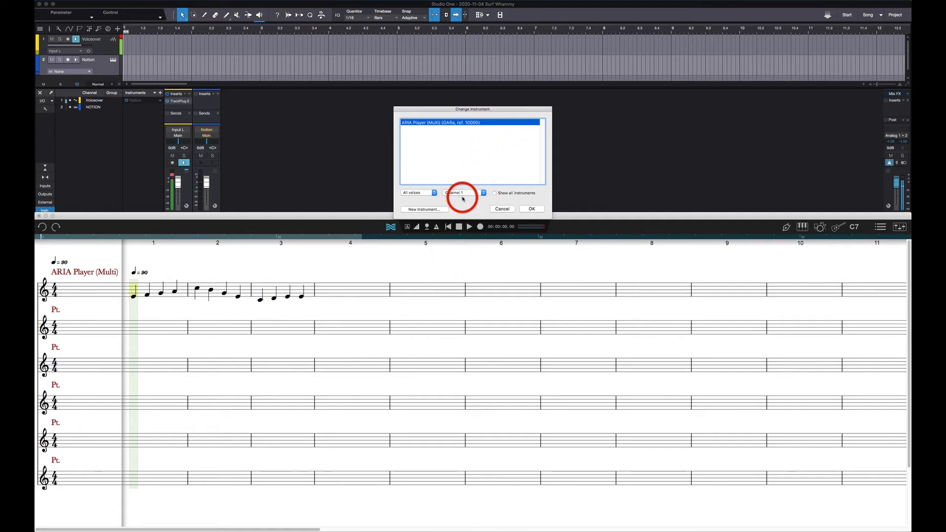
left_click(532, 209)
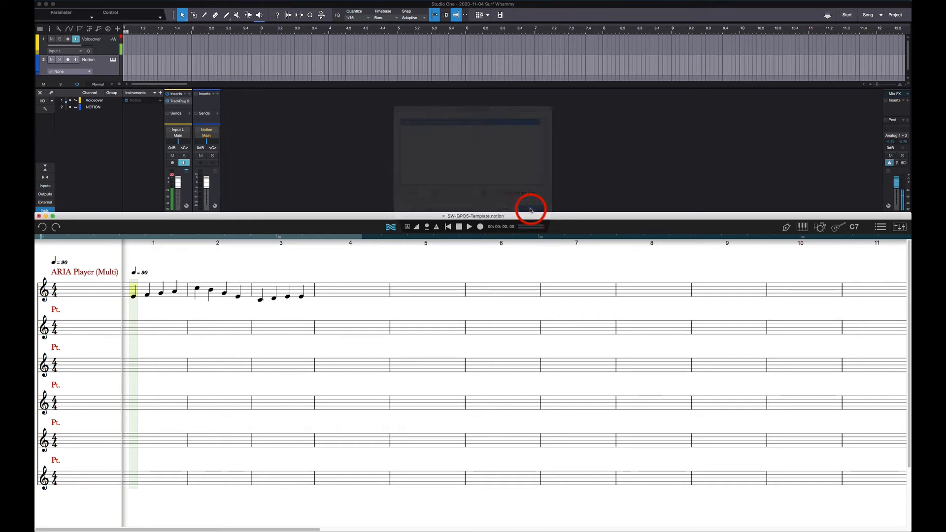
left_click(133, 293)
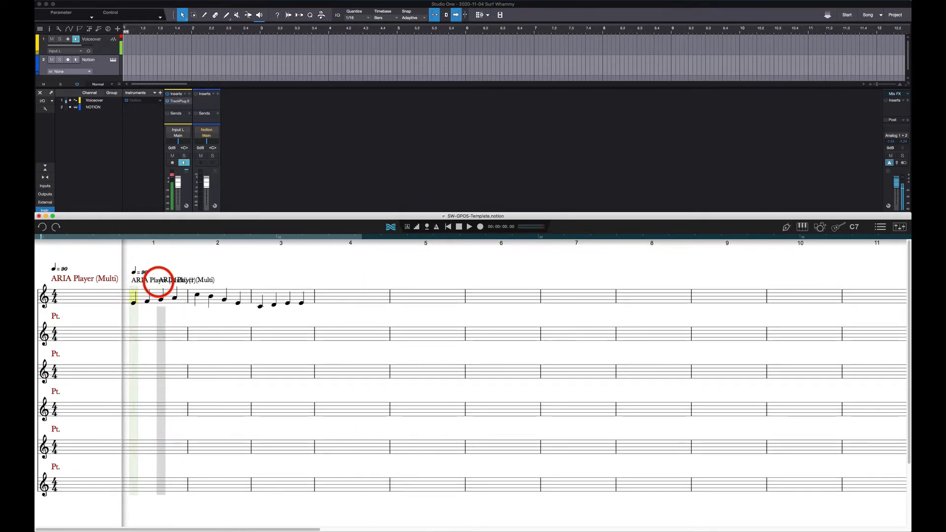
key("Escape")
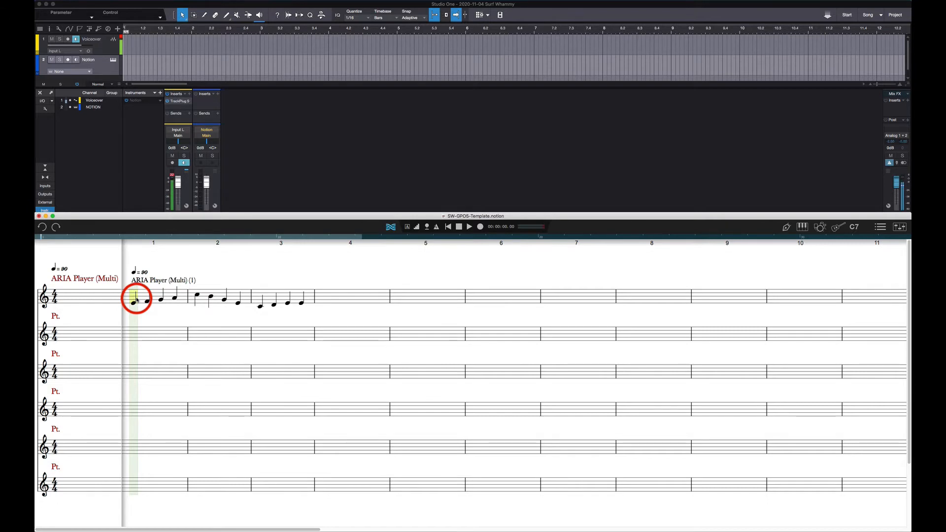
Add an ARIA Player (Multi) instrument change on channel 2 at the start of the second staff
double_click(137, 300)
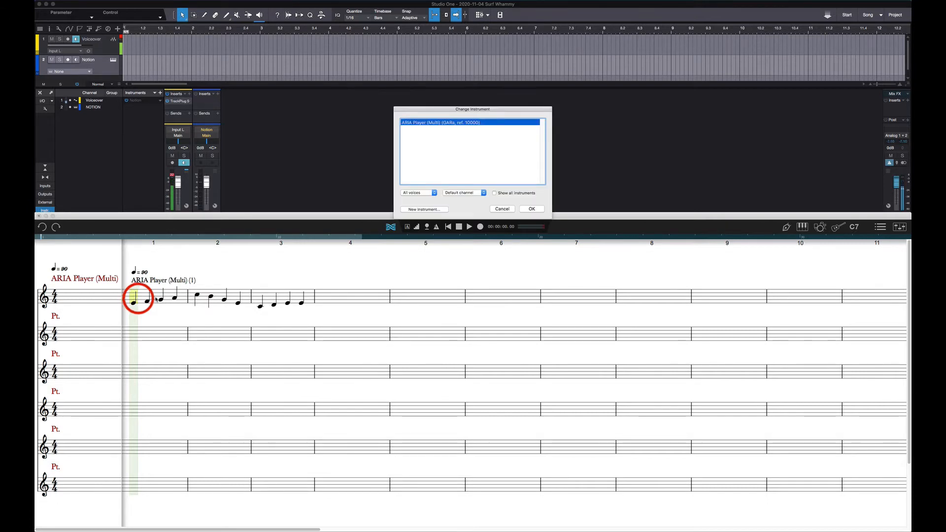
left_click(473, 195)
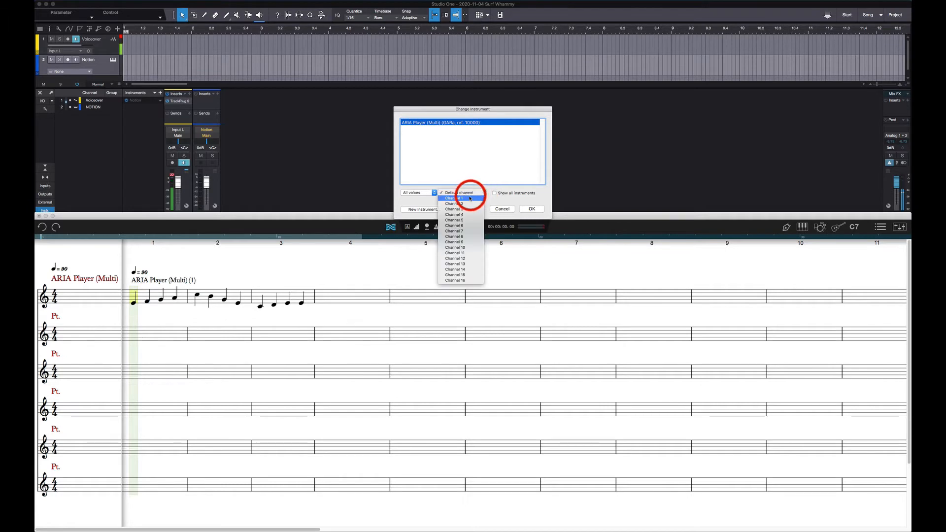
left_click(459, 206)
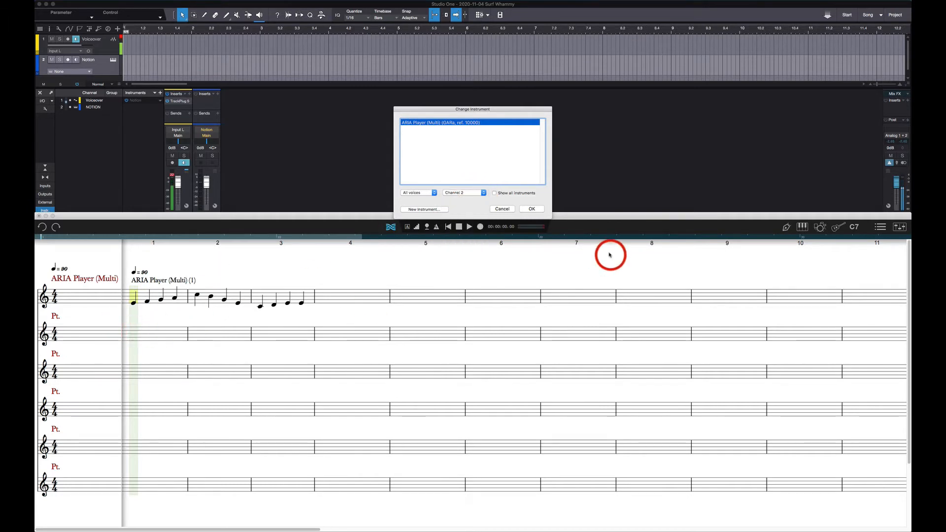
left_click(533, 209)
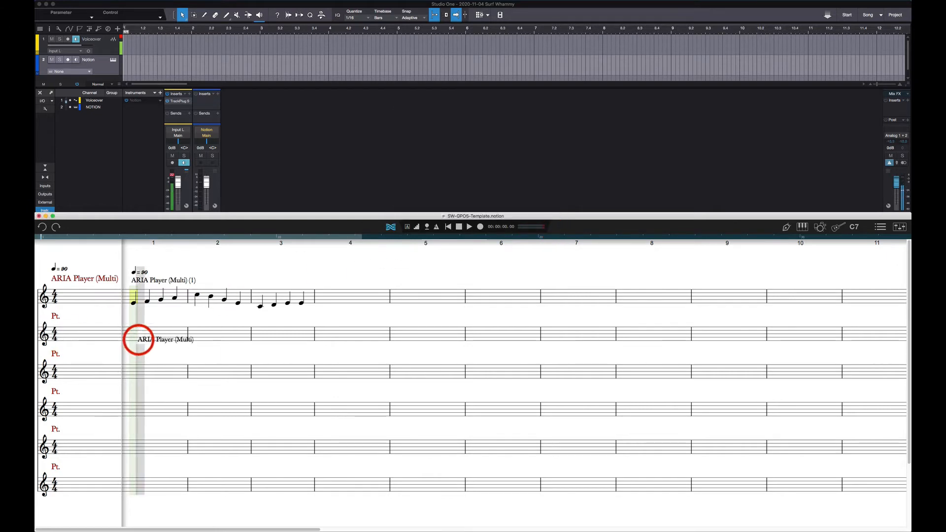
left_click(137, 336)
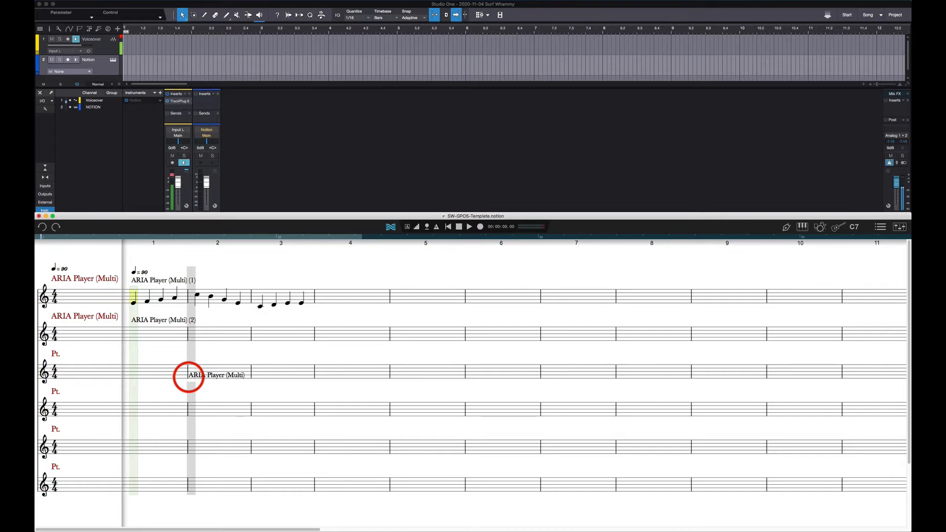
Add an ARIA Player (Multi) instrument change on channel 3 at the start of the third staff
left_click(188, 377)
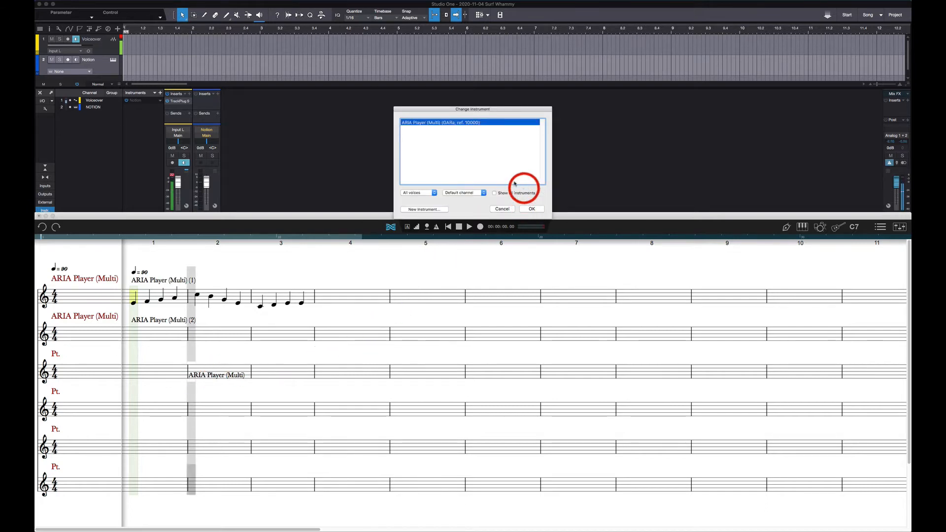
left_click(467, 193)
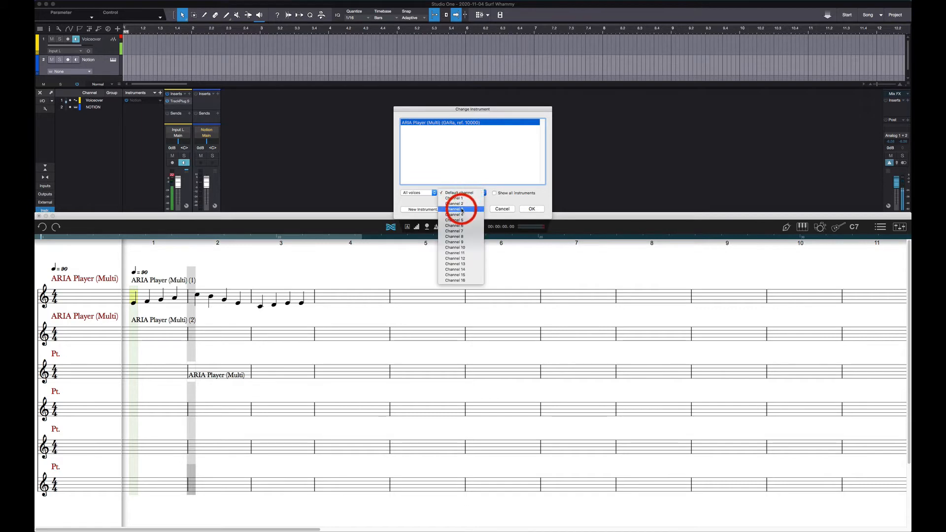
left_click(490, 205)
left_click(532, 209)
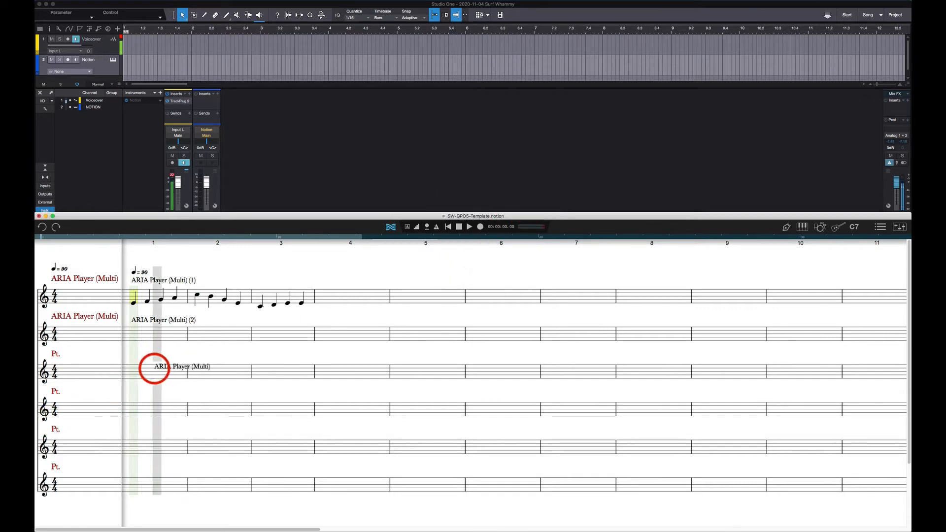
left_click(143, 375)
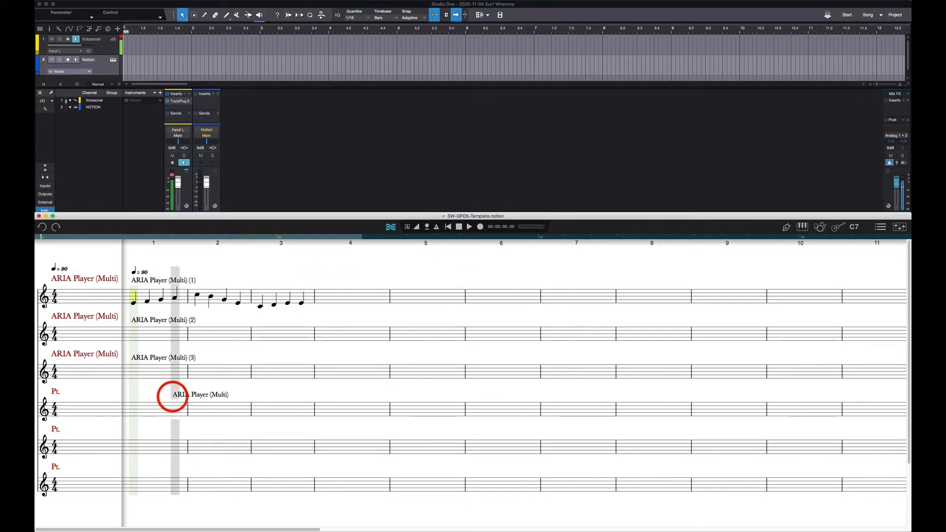
Add an ARIA Player (Multi) instrument change on channel 4 at the start of the fourth staff
left_click(172, 397)
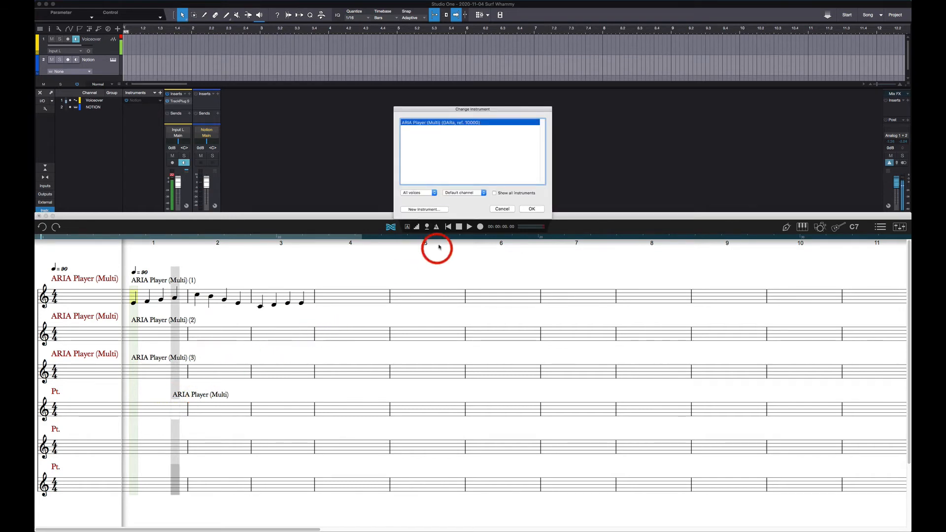
left_click(458, 192)
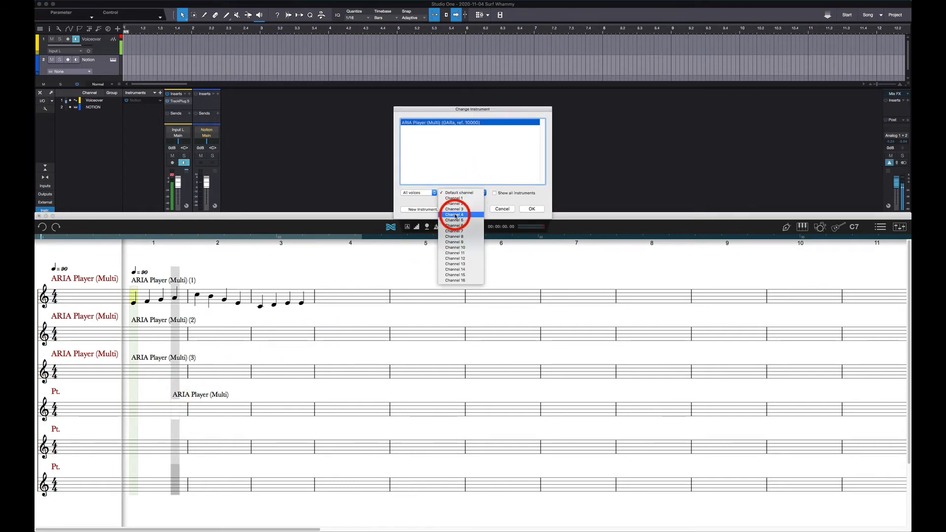
left_click(455, 215)
left_click(532, 209)
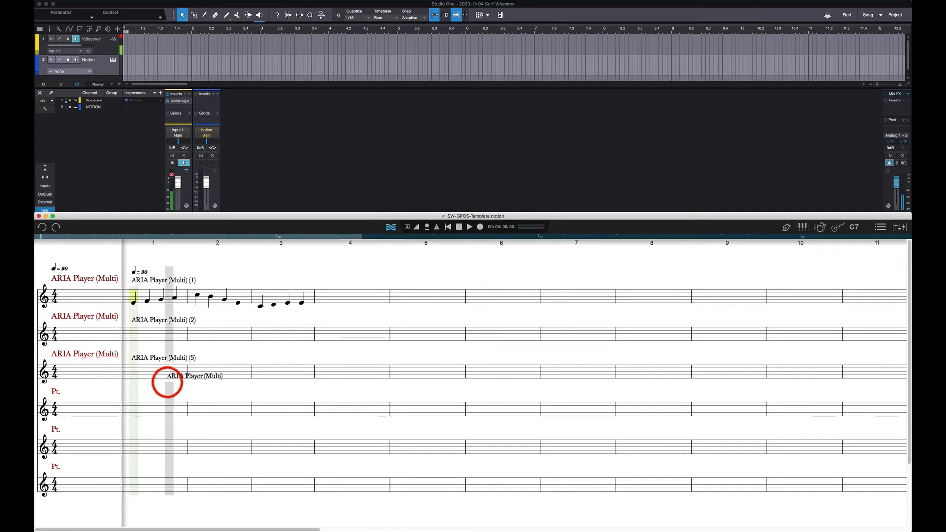
left_click_drag(168, 408, 196, 405)
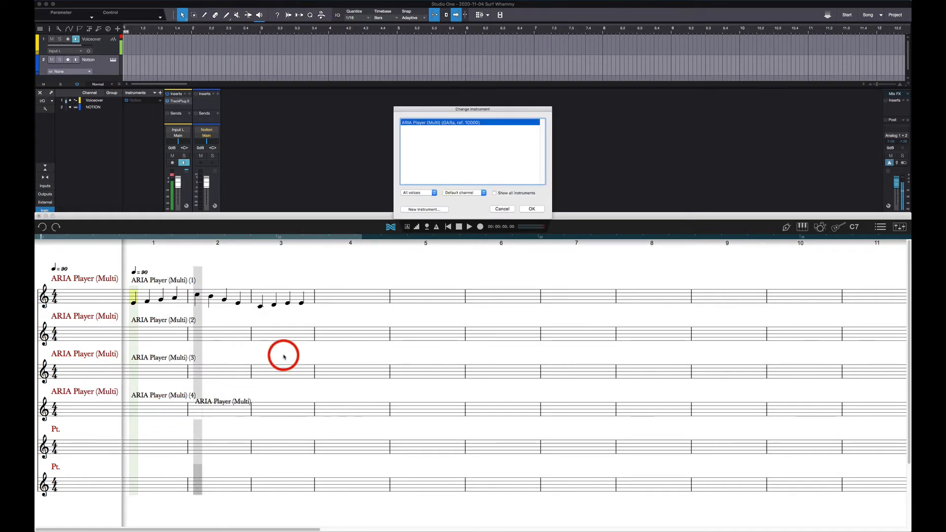
Add an ARIA Player (Multi) instrument change on channel 5 at the start of the fifth staff
left_click(463, 193)
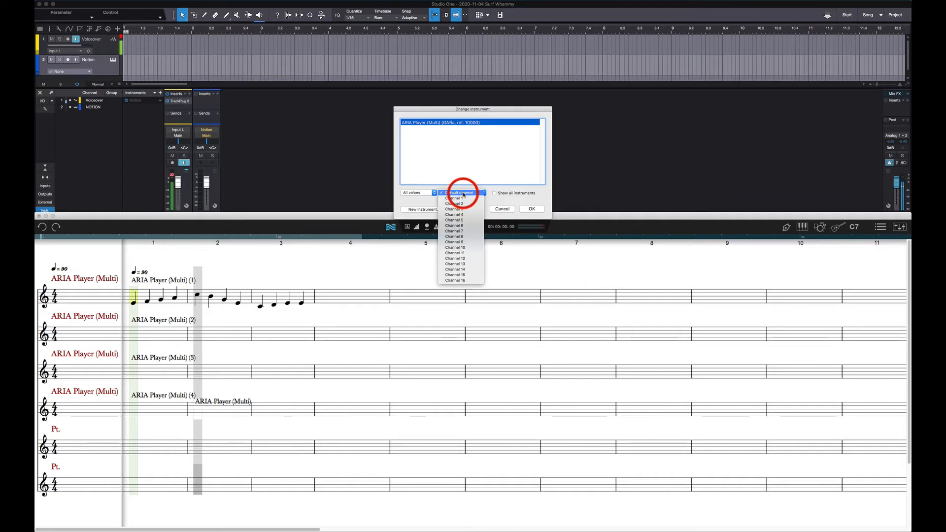
left_click(462, 220)
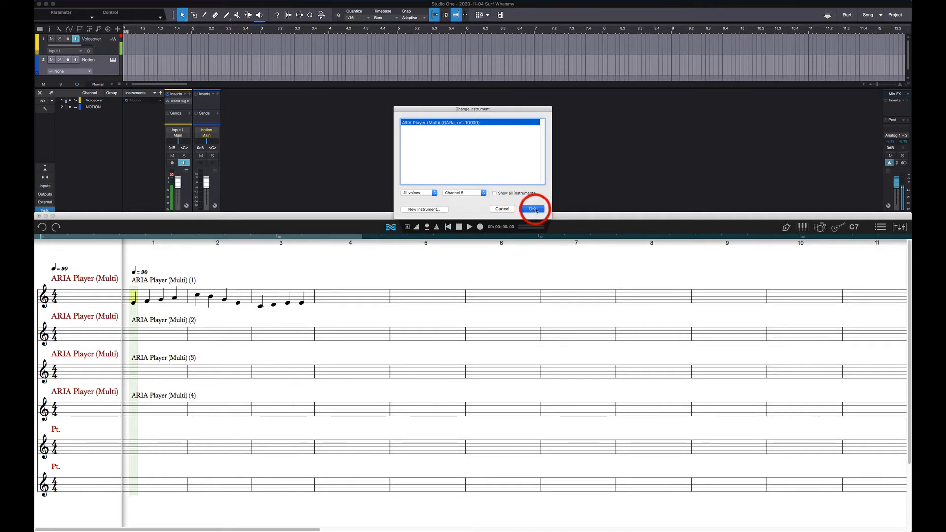
left_click(532, 209)
left_click_drag(200, 402, 153, 446)
left_click(151, 449)
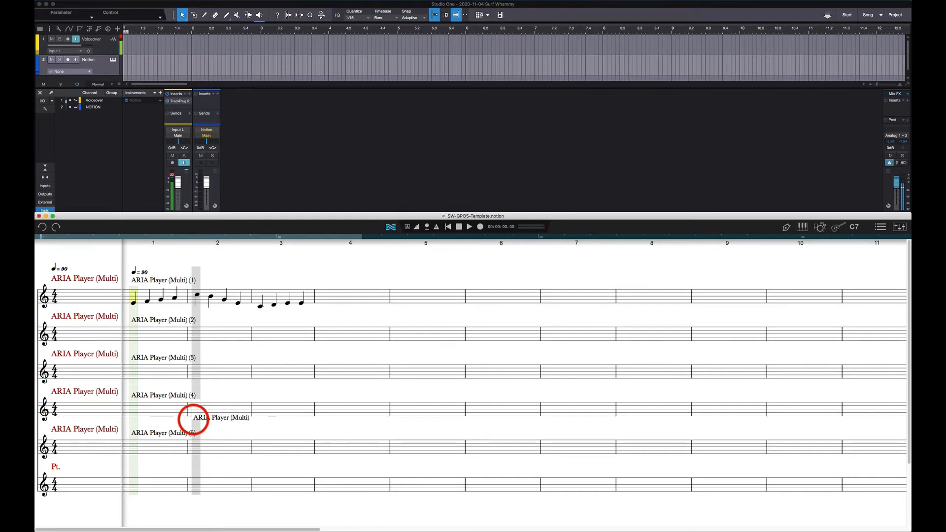
Add an ARIA Player (Multi) instrument change on channel 6 at the start of the sixth staff
left_click(193, 419)
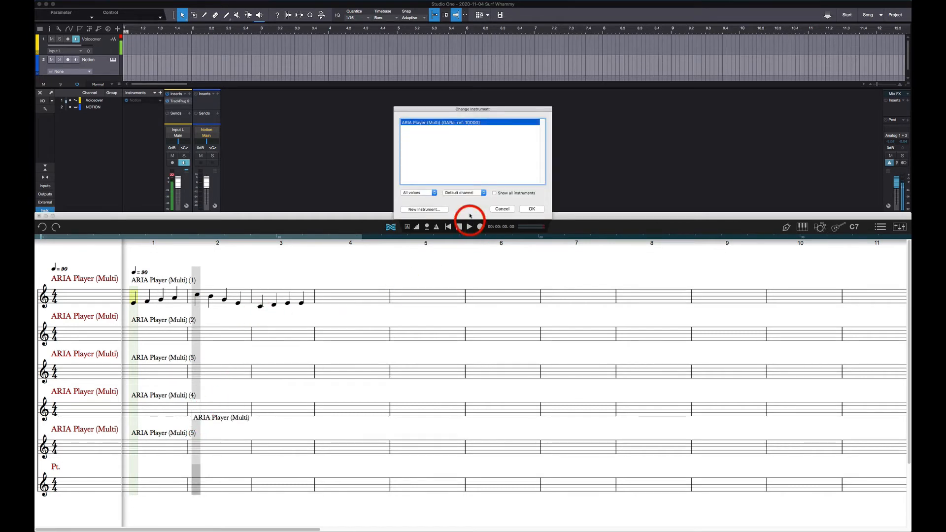
left_click(456, 192)
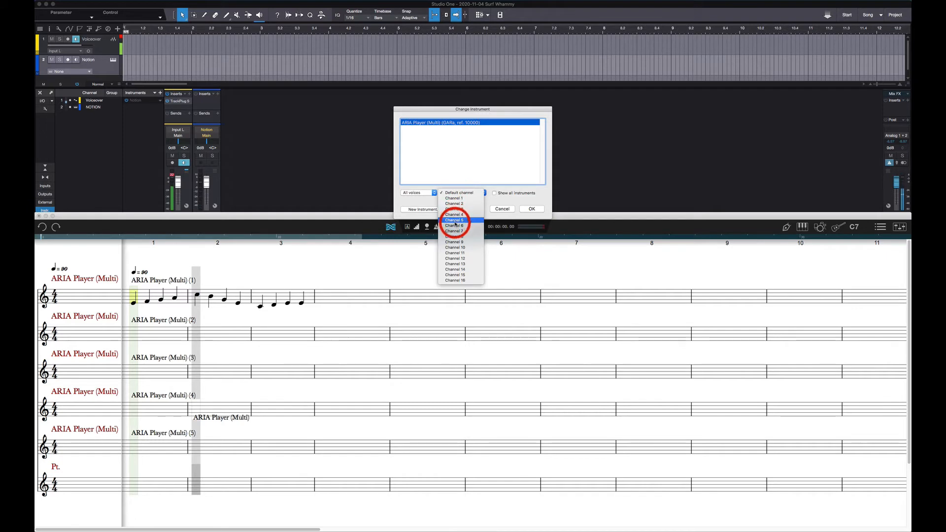
left_click(455, 220)
left_click(531, 209)
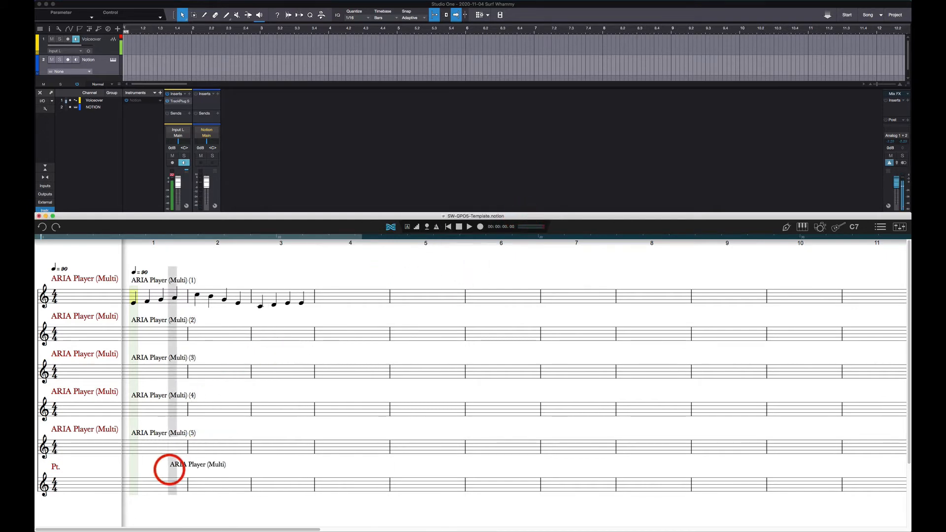
left_click(162, 483)
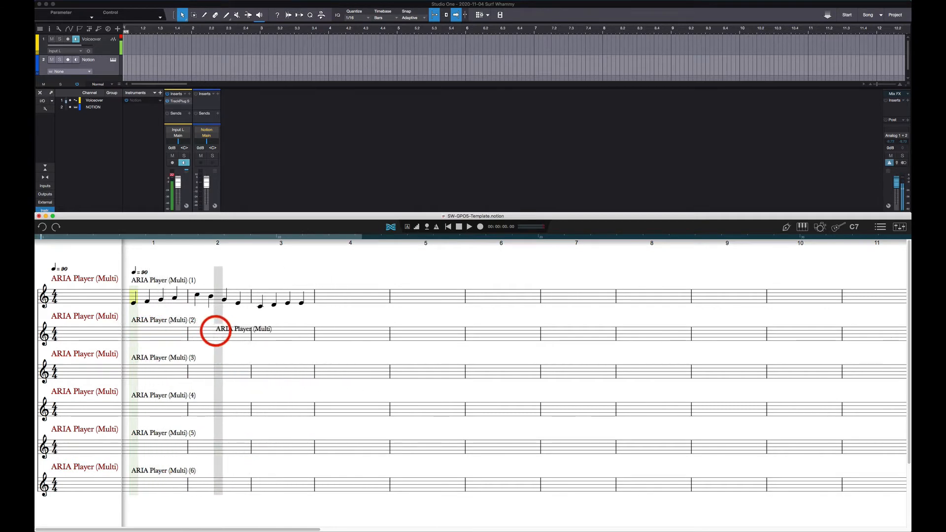
key("Escape")
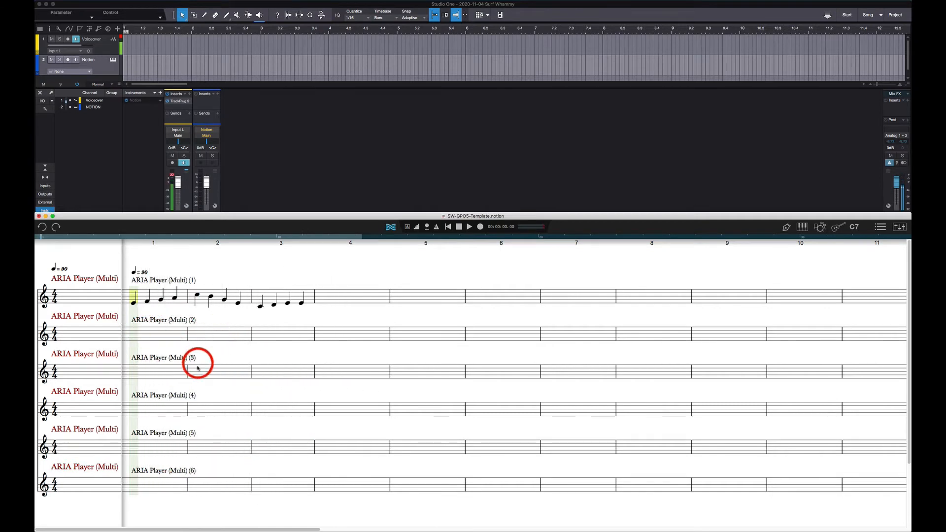
Rename the instrument change labels of the first two staves as Solo Flute and Solo French Horn
double_click(158, 280)
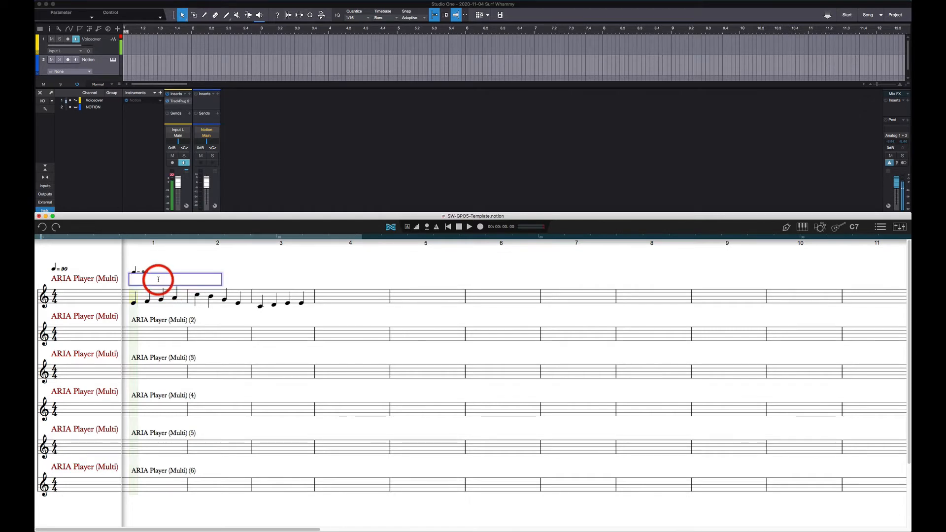
type("Solo Flute")
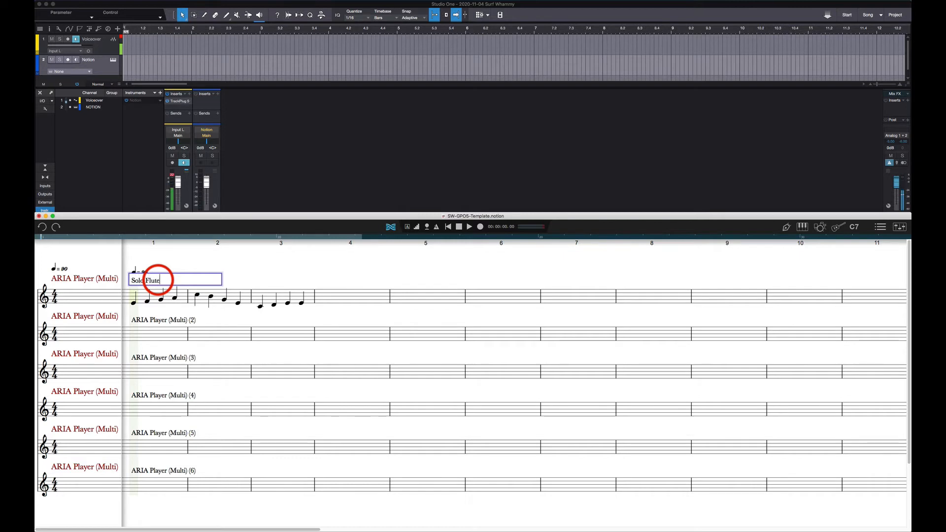
left_click(163, 322)
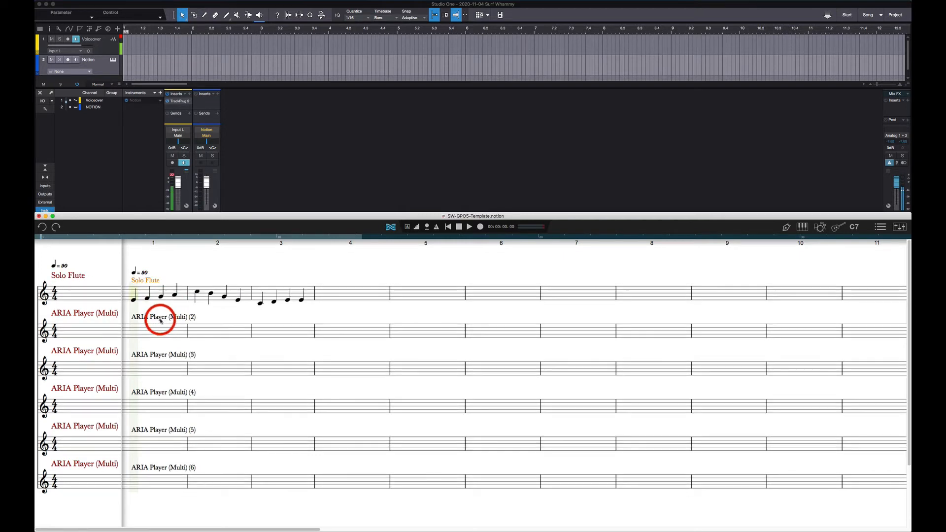
double_click(161, 318)
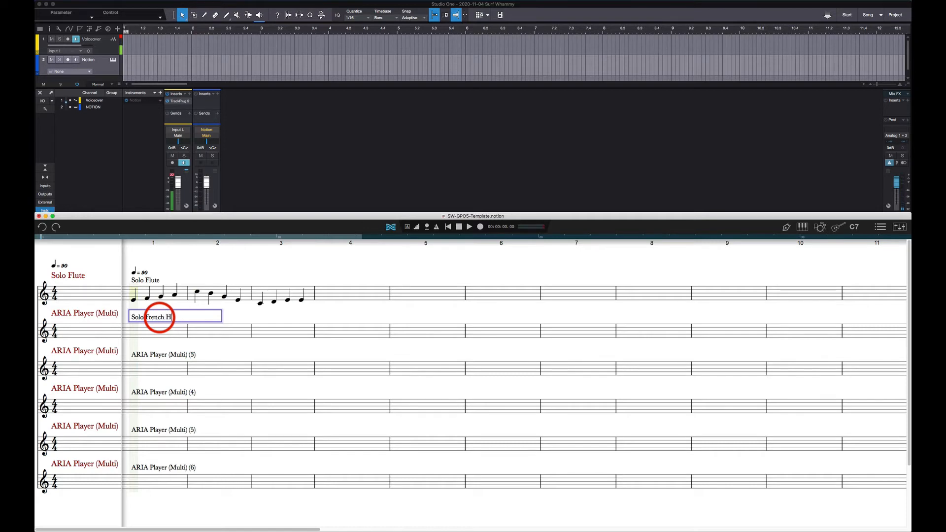
key("Return")
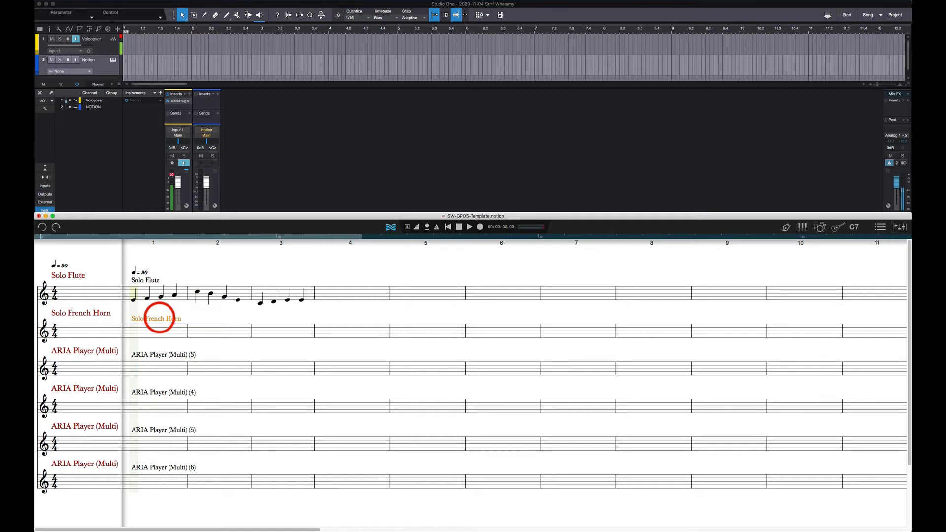
Rename the instrument change labels of the third and fourth staves as Solo Trumper and Bass Trombone
double_click(162, 355)
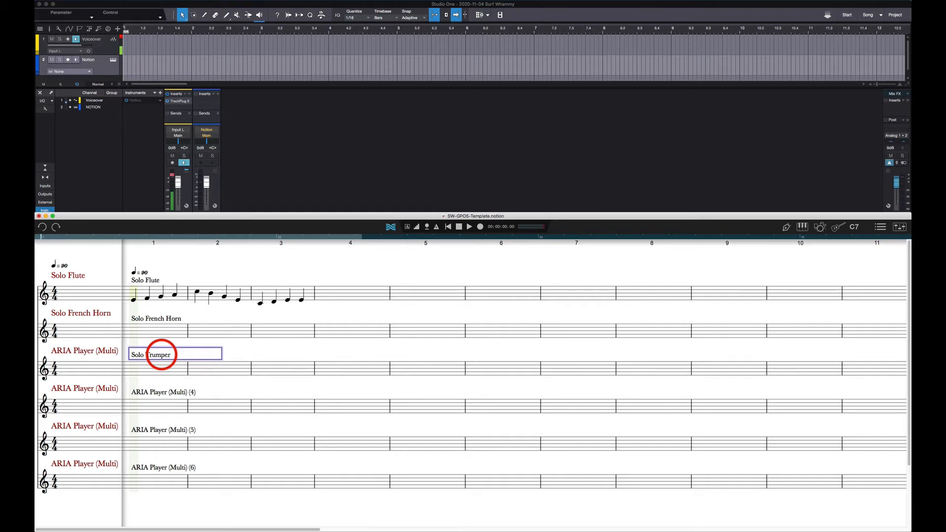
left_click(164, 391)
double_click(164, 391)
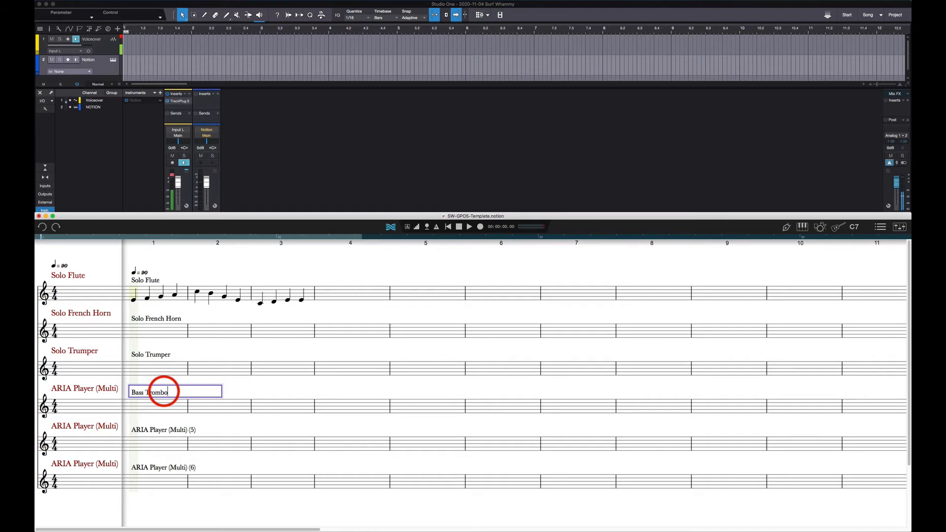
key("Return")
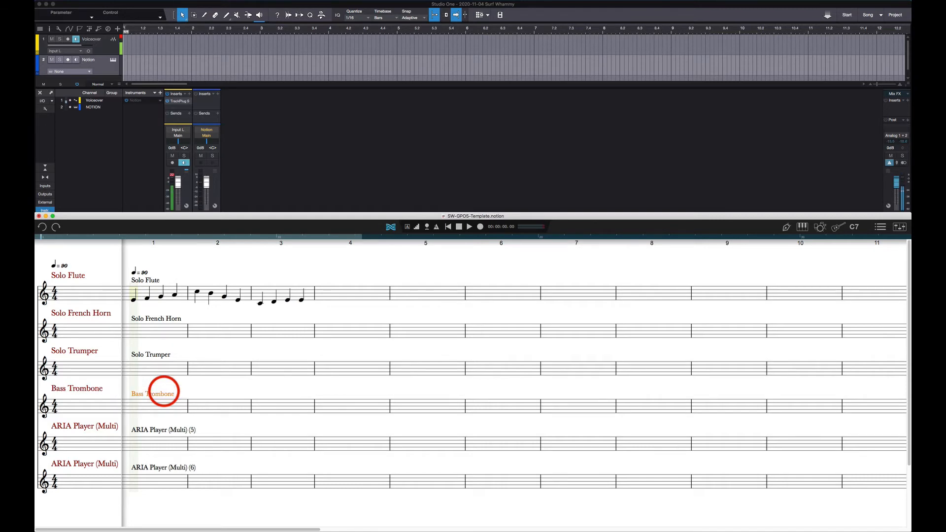
Rename the instrument change labels of the fifth and sixth staves as Celesta and Solo Violin
double_click(168, 428)
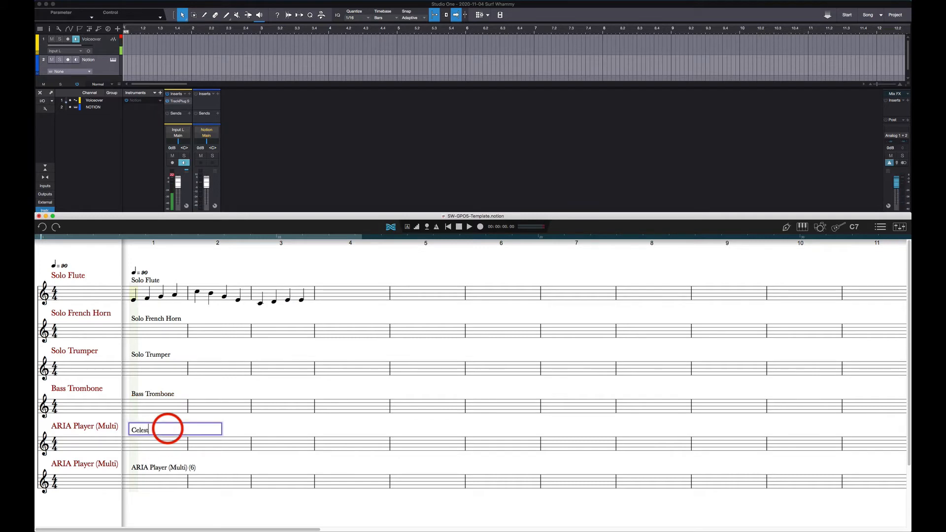
key("Return")
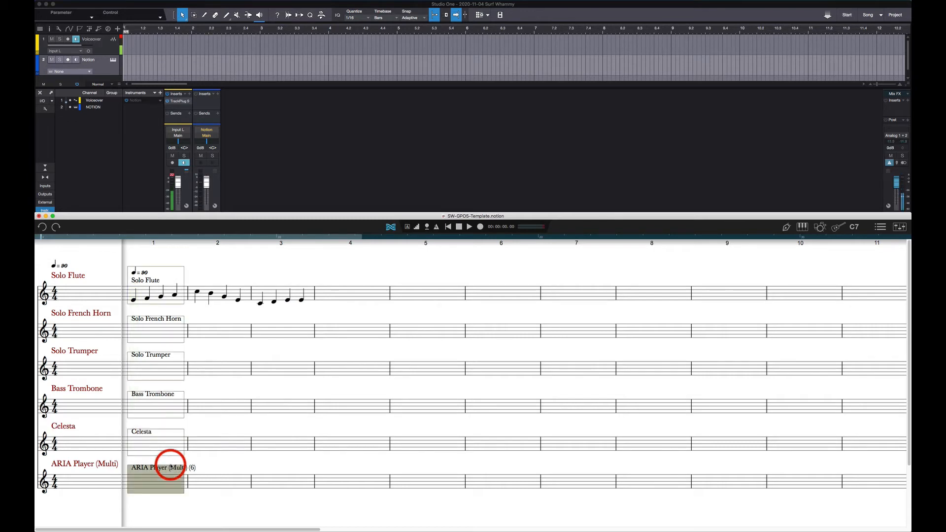
double_click(169, 467)
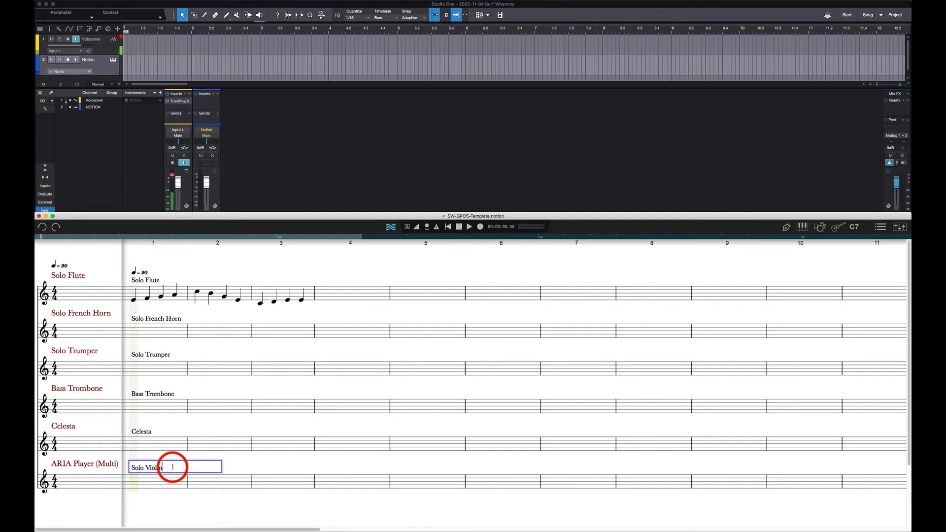
key("Return")
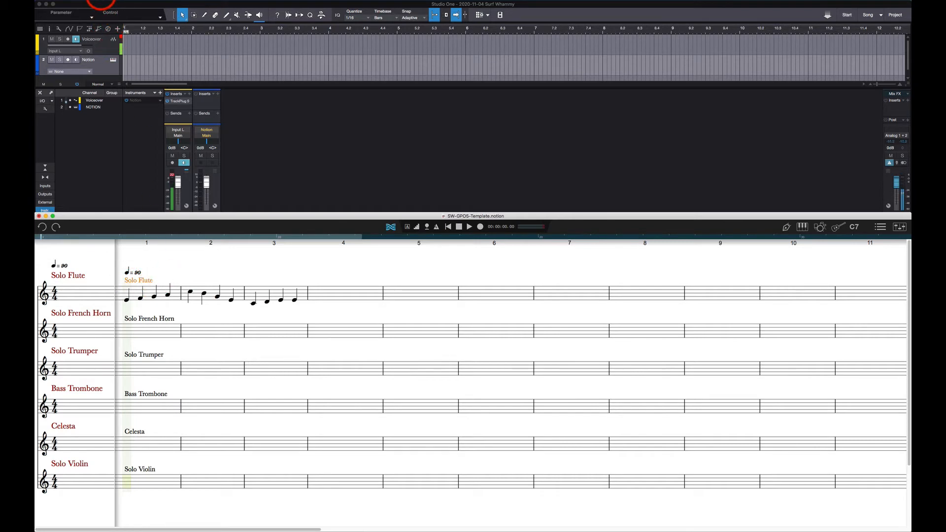
Hide the Solo Flute and Solo French Horn instrument change labels above the first two staves
left_click(101, 1)
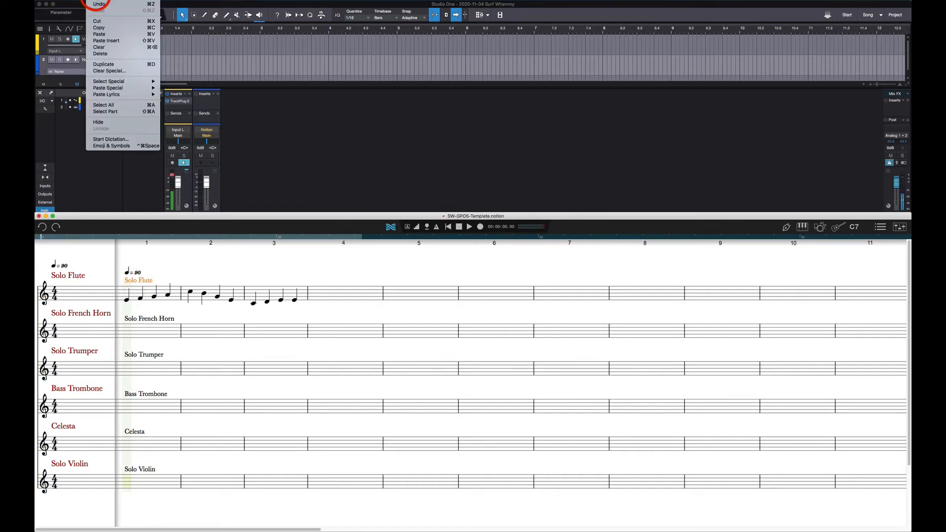
left_click(100, 123)
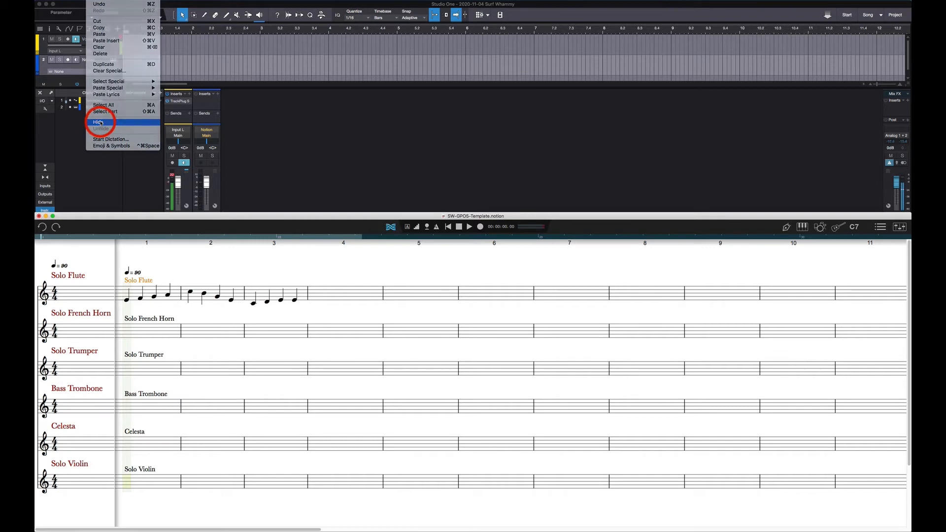
left_click(155, 319)
left_click(156, 315)
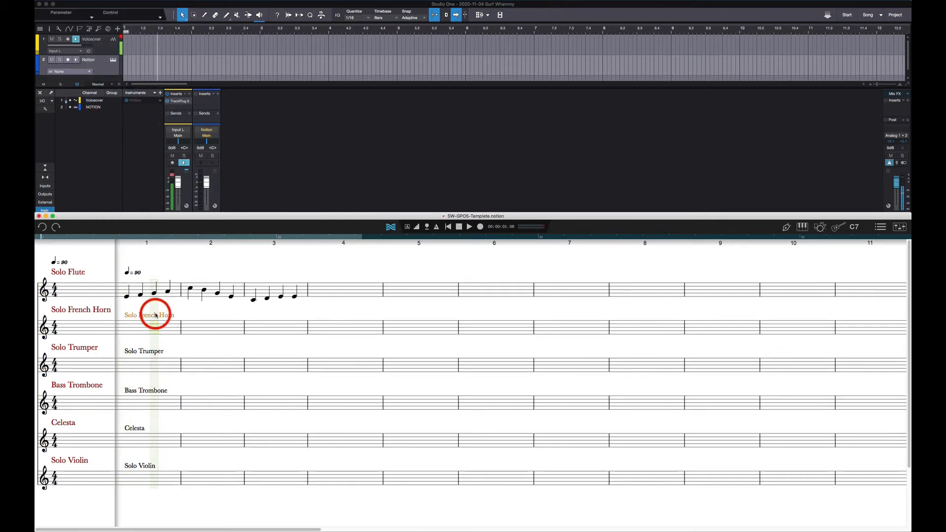
left_click(100, 2)
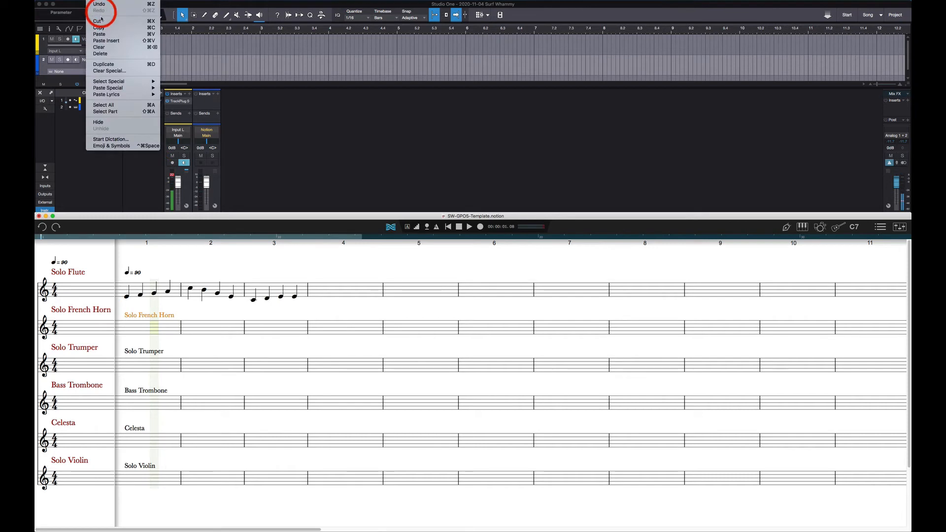
left_click(101, 123)
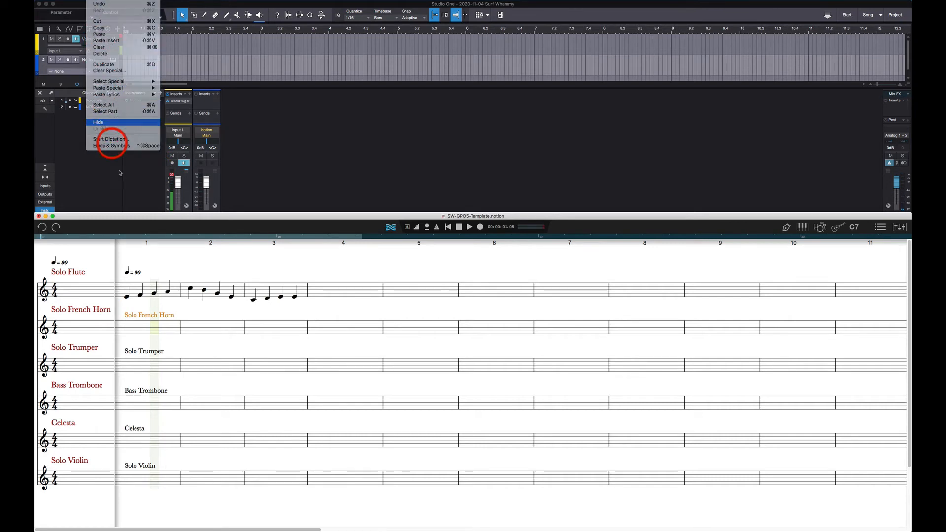
Hide the Solo Trumper and Bass Trombone instrument change labels above the third and fourth staves
left_click(142, 352)
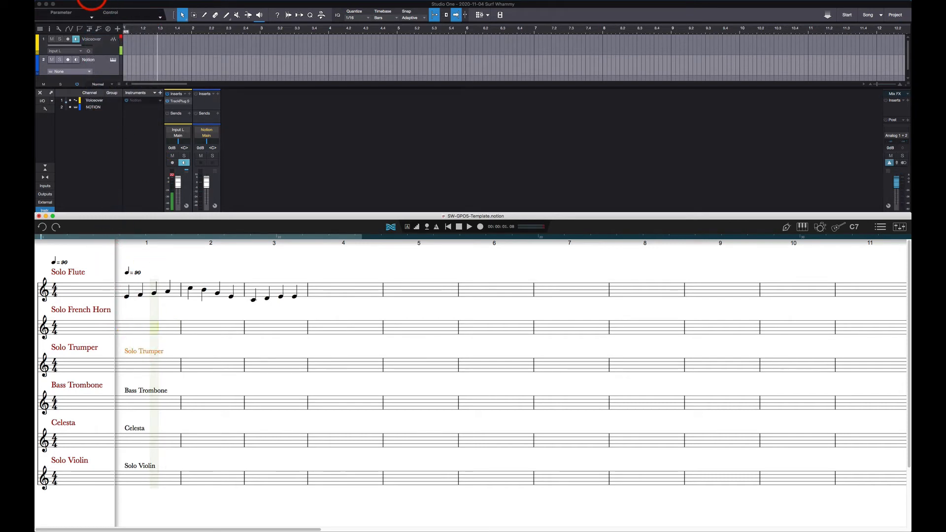
left_click(91, 1)
left_click(100, 122)
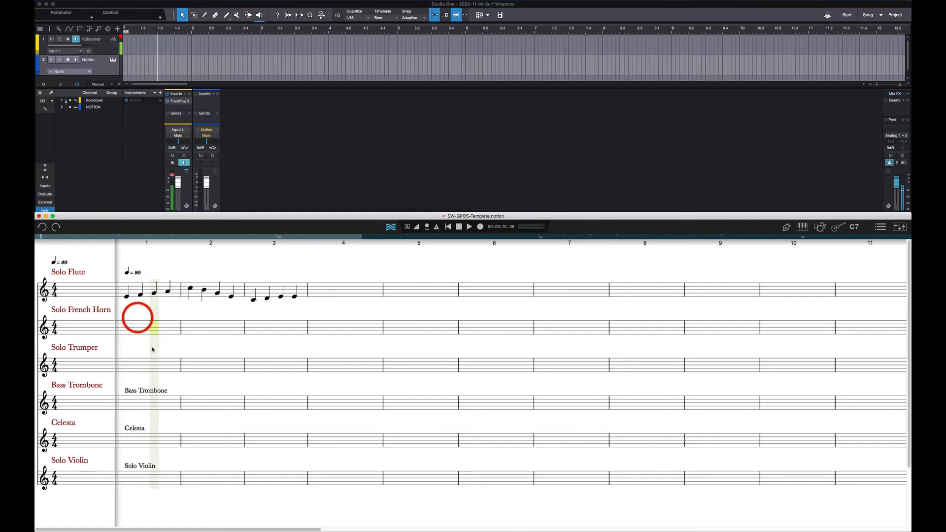
left_click(157, 389)
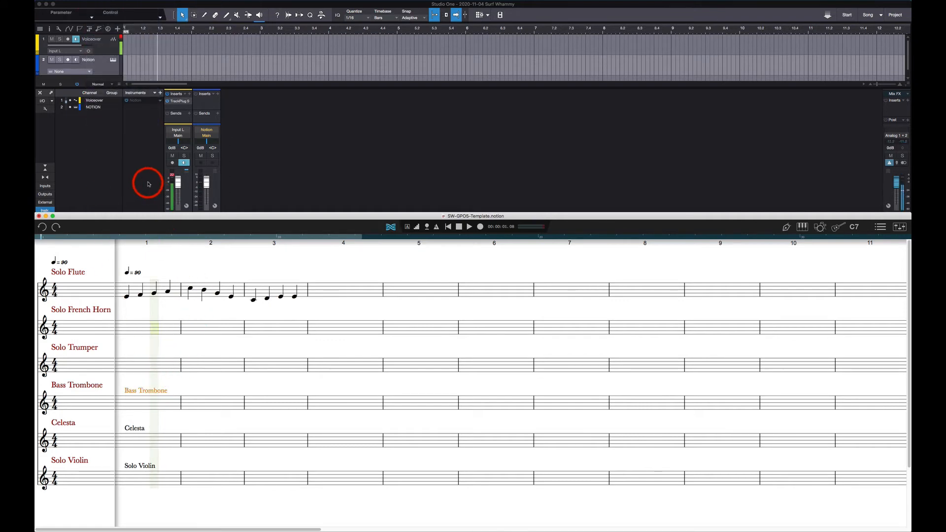
left_click(92, 2)
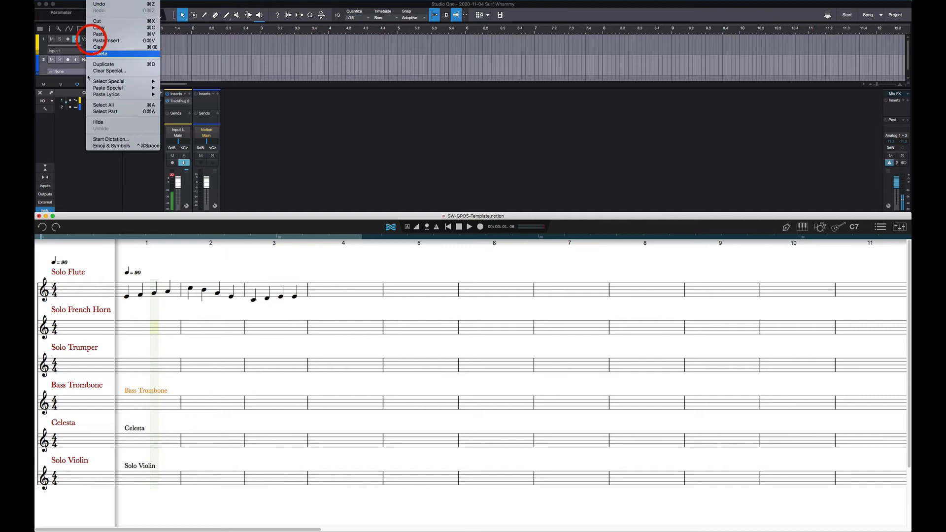
left_click(97, 122)
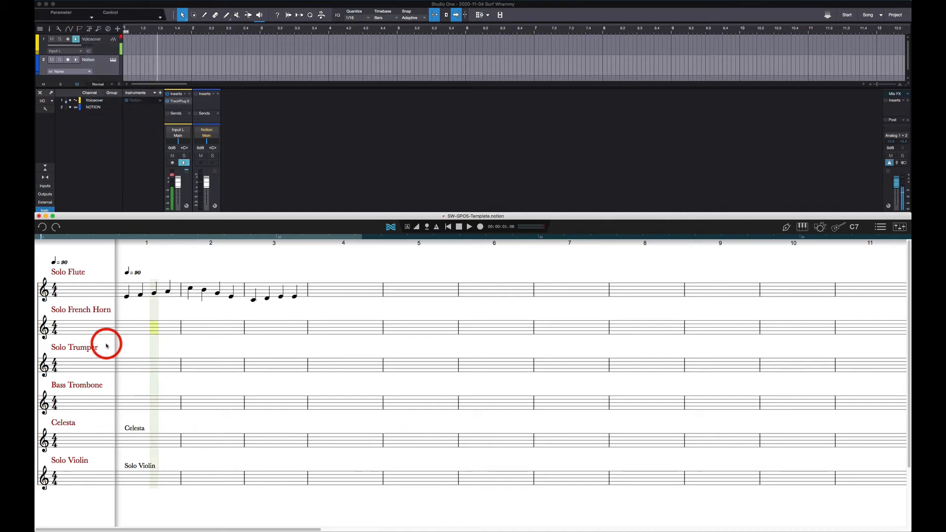
Hide the Celesta and Solo Violin instrument change labels above the last two staves
left_click(134, 428)
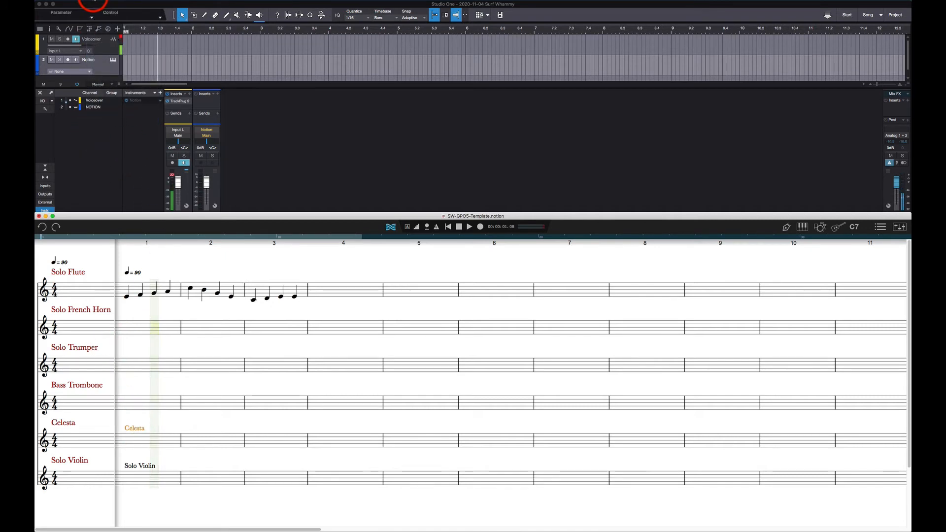
left_click(92, 1)
left_click(96, 122)
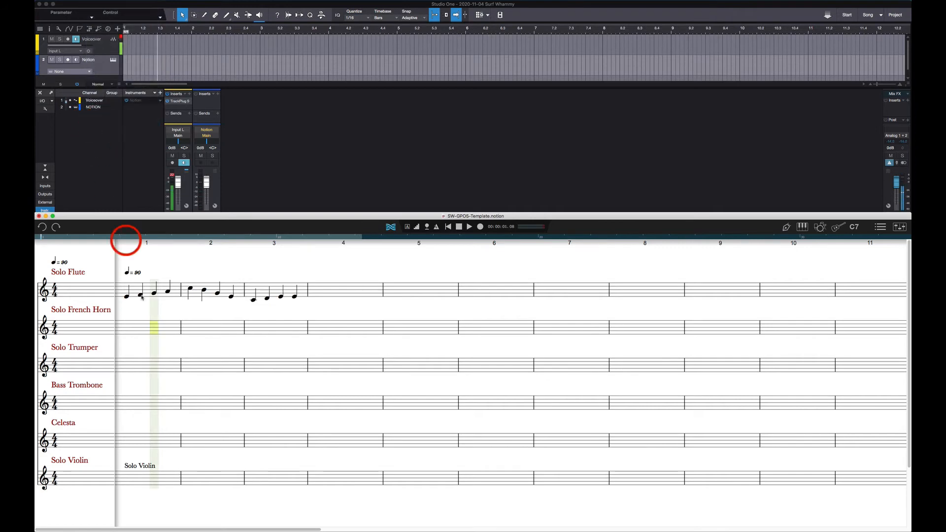
left_click(138, 466)
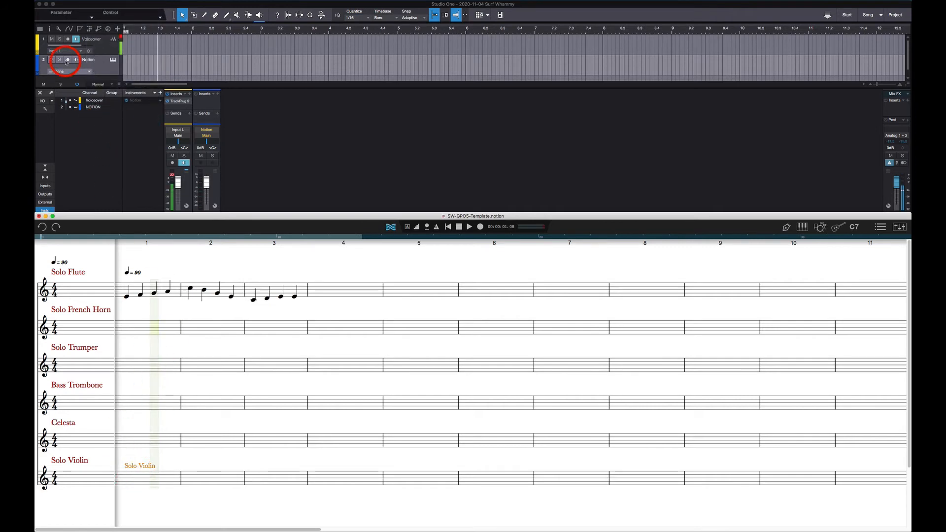
left_click(93, 1)
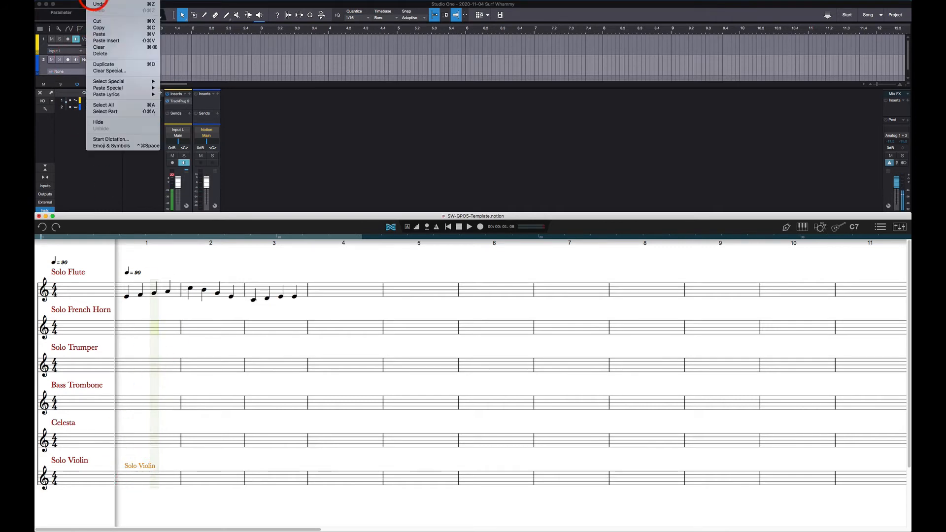
left_click(102, 122)
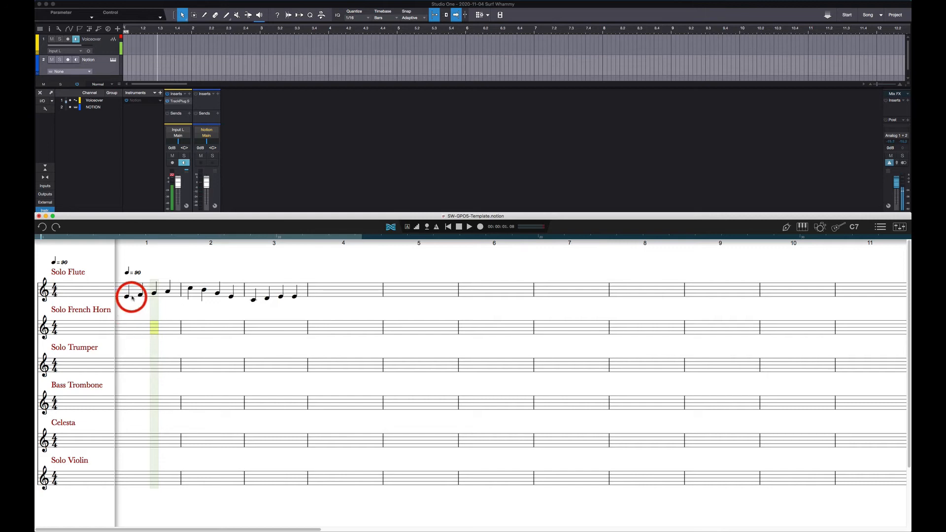
Open the ARIA Player from the first mixer channel and audition its currently selected instrument
left_click(900, 228)
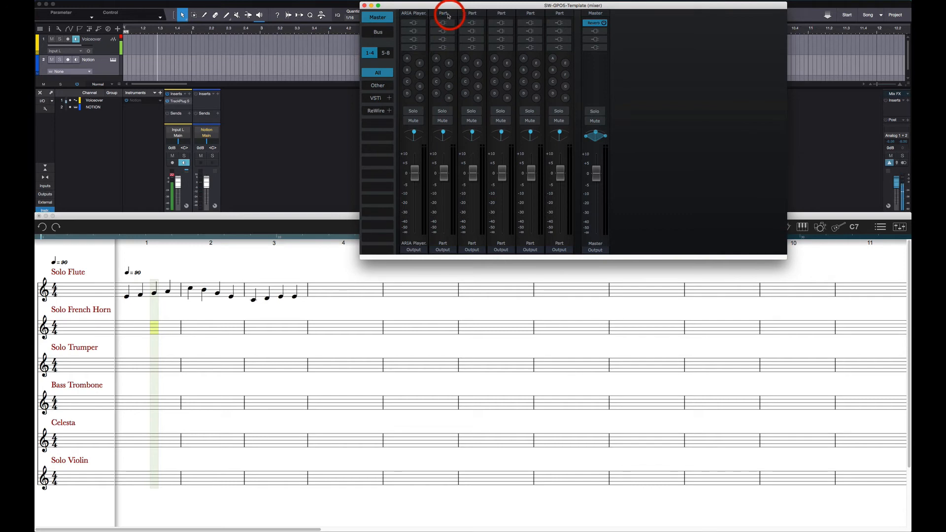
left_click(419, 14)
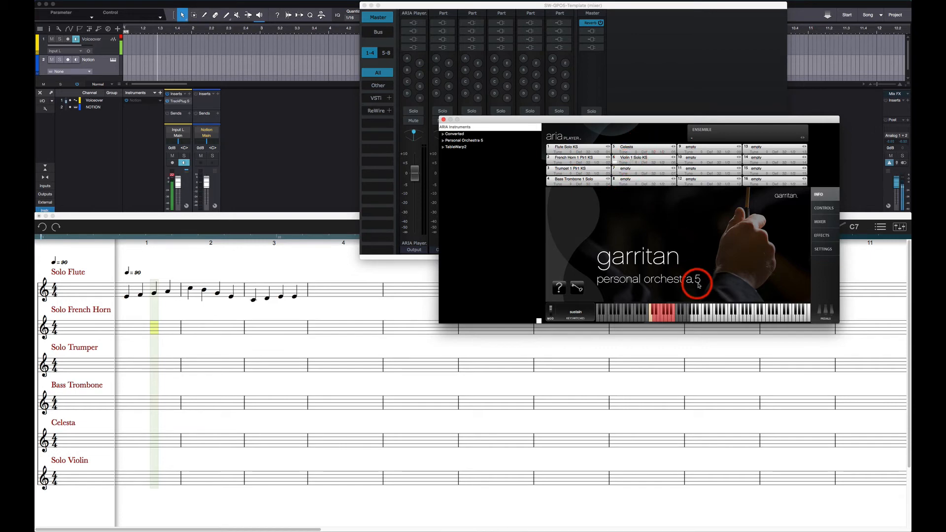
left_click(722, 316)
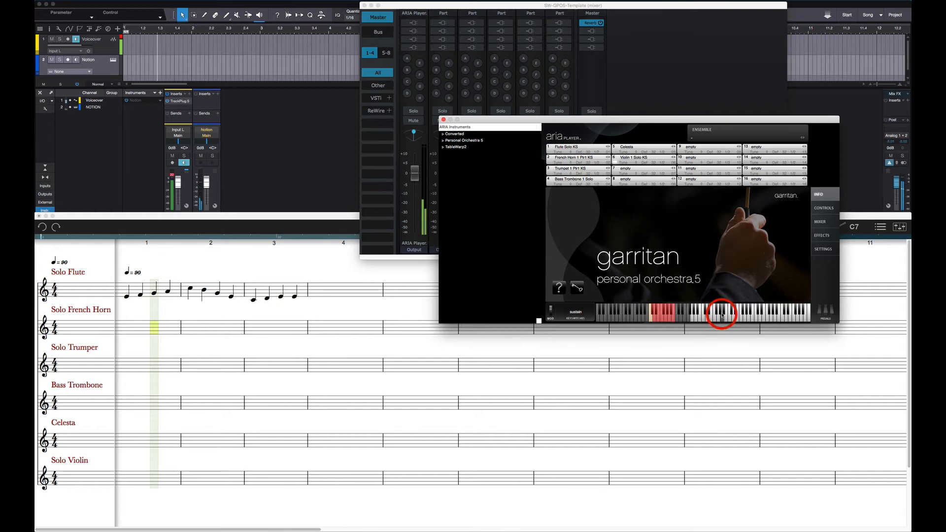
Select the Flute Solo KS slot on channel 1 and audition it with a few notes
left_click(570, 148)
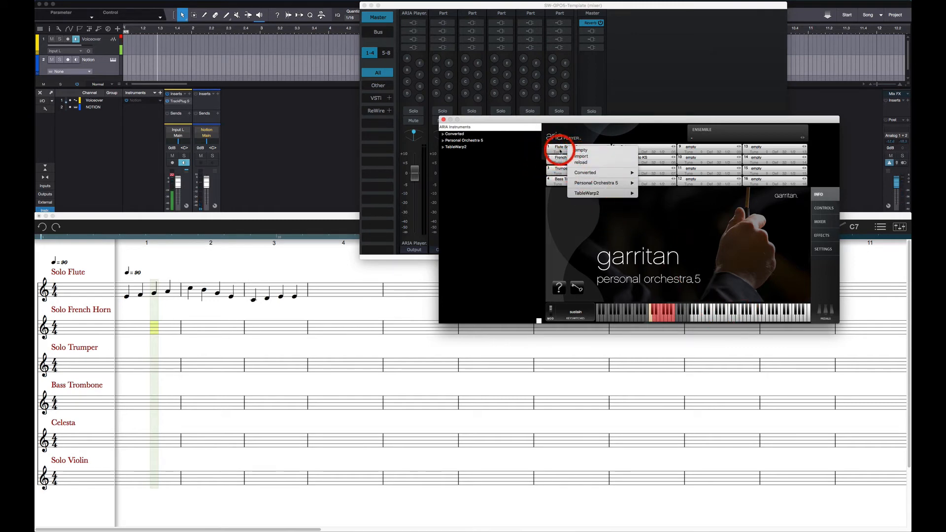
left_click(561, 149)
left_click(561, 149)
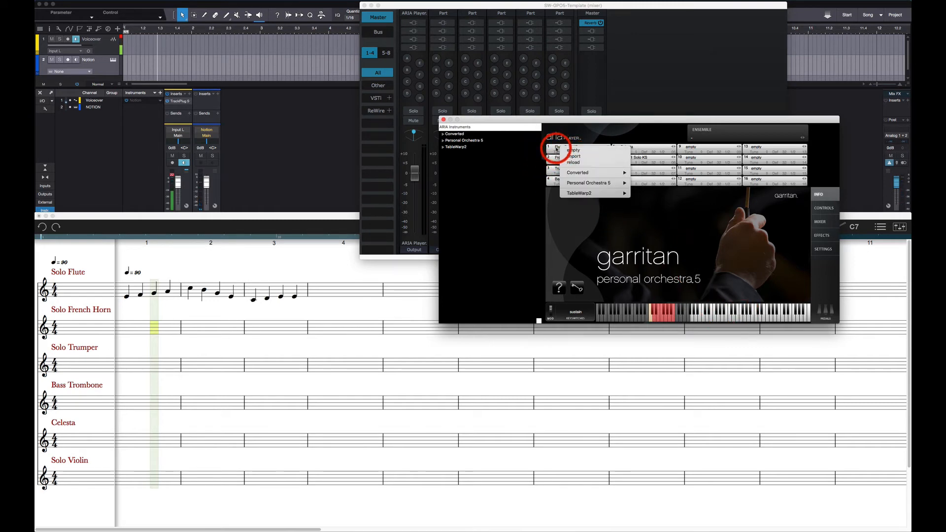
left_click(555, 149)
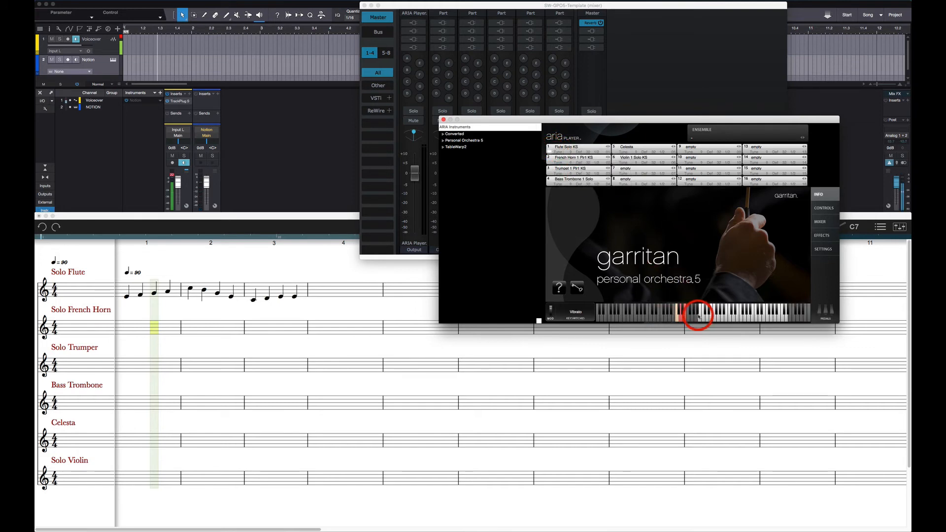
left_click(717, 318)
mouse_move(723, 316)
left_mouse_down()
mouse_move(746, 315)
mouse_move(741, 306)
left_mouse_up()
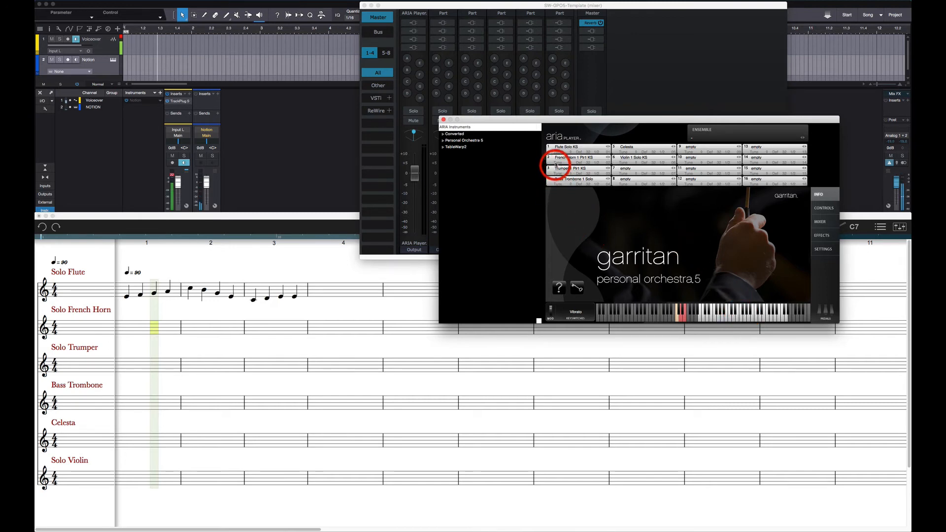
Audition the French Horn 1 Plr1 KS and Trumpet 1 Plr1 KS instruments on channels 2 and 3
left_click(554, 159)
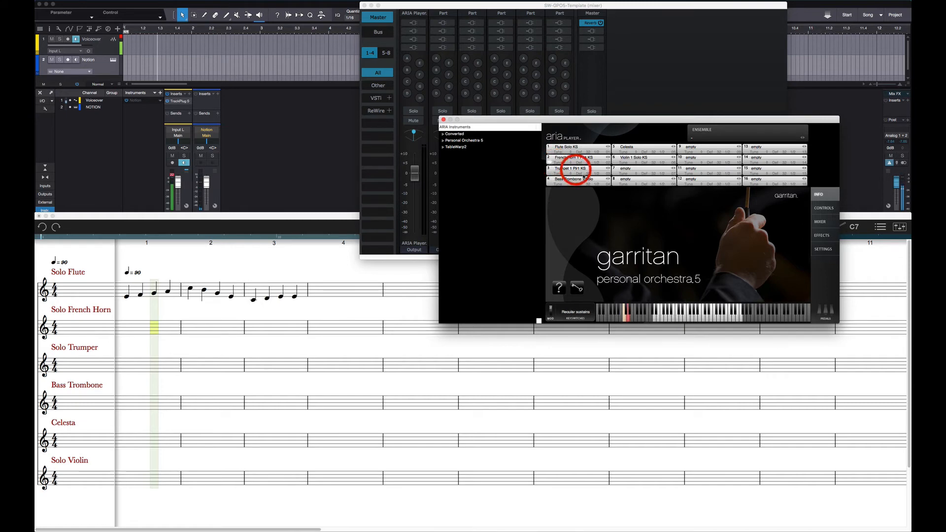
left_click(705, 317)
left_click_drag(705, 317, 680, 319)
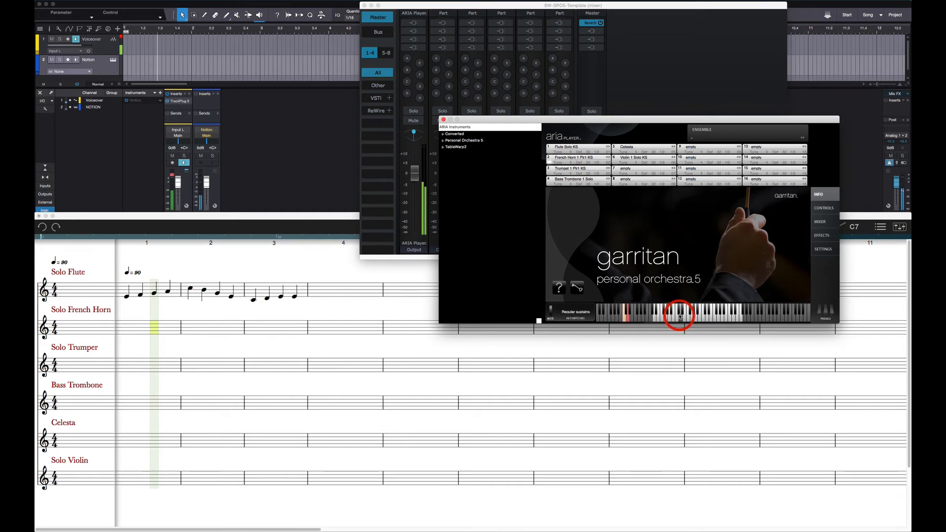
left_click(551, 172)
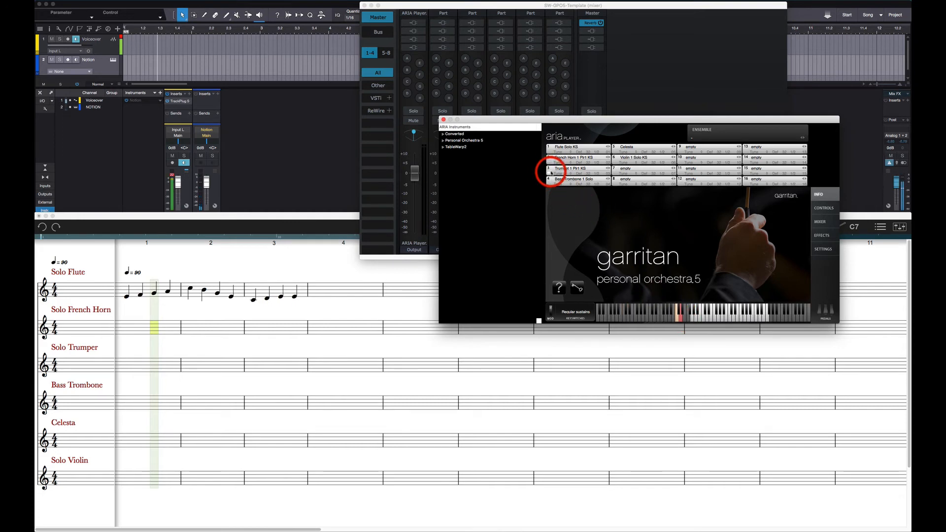
left_click(716, 319)
left_click(728, 320)
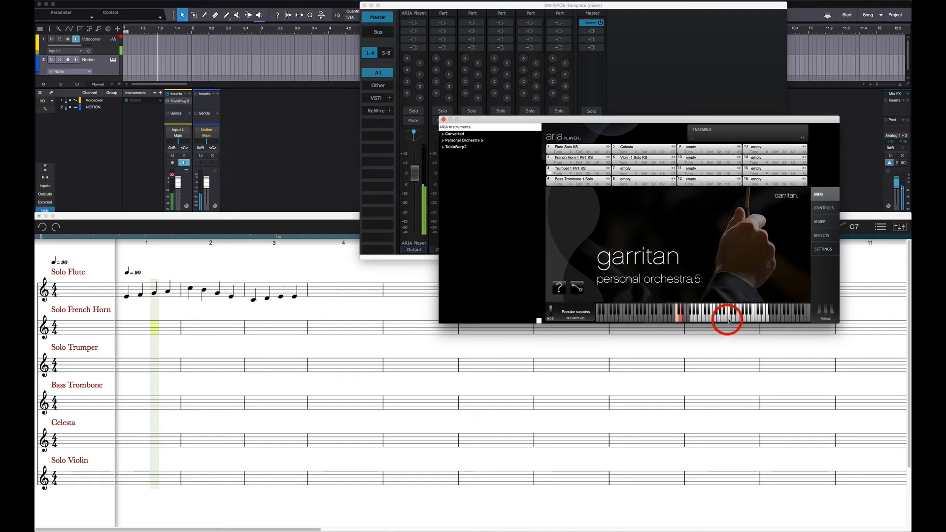
left_click_drag(729, 321, 729, 320)
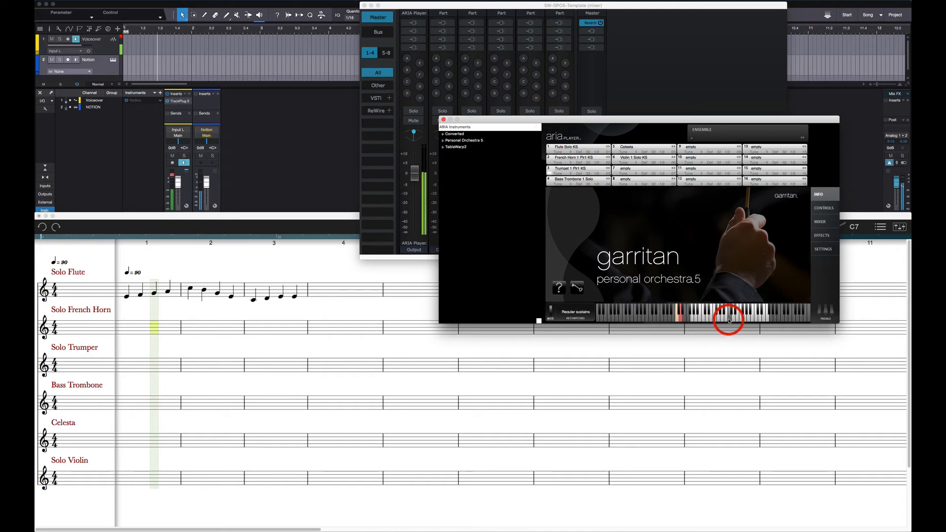
Select the Bass Trombone 1 Solo slot on channel 4 and audition it with several notes
left_click(550, 185)
left_click(656, 316)
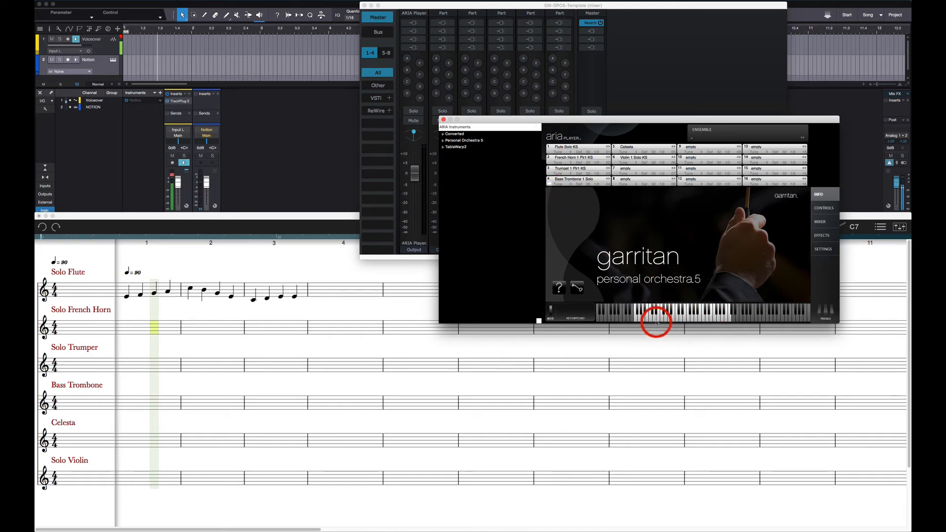
left_click_drag(656, 319, 672, 321)
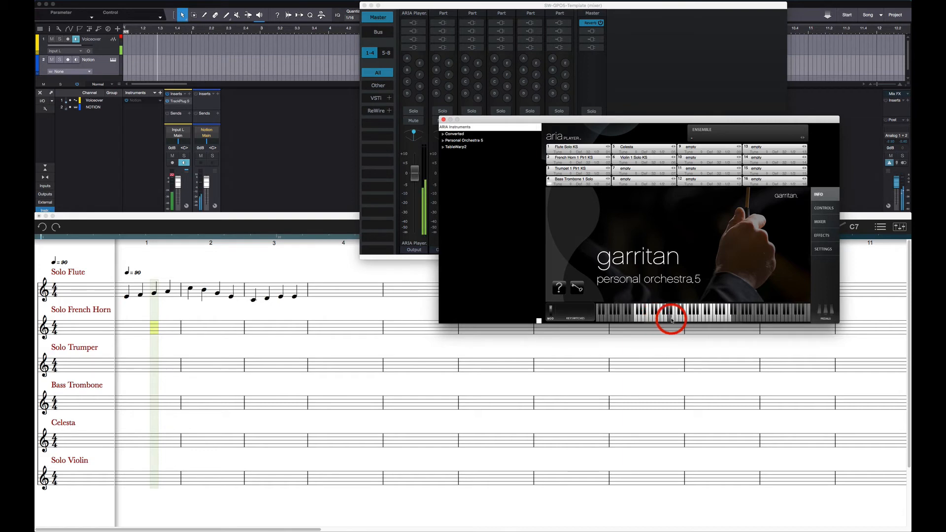
Audition the Celesta on channel 5, select Violin 1 Solo KS on channel 6, and close the ARIA Player
left_click(618, 152)
mouse_move(715, 311)
left_mouse_down()
mouse_move(765, 312)
mouse_move(710, 321)
left_mouse_up()
left_click(620, 160)
left_click(696, 275)
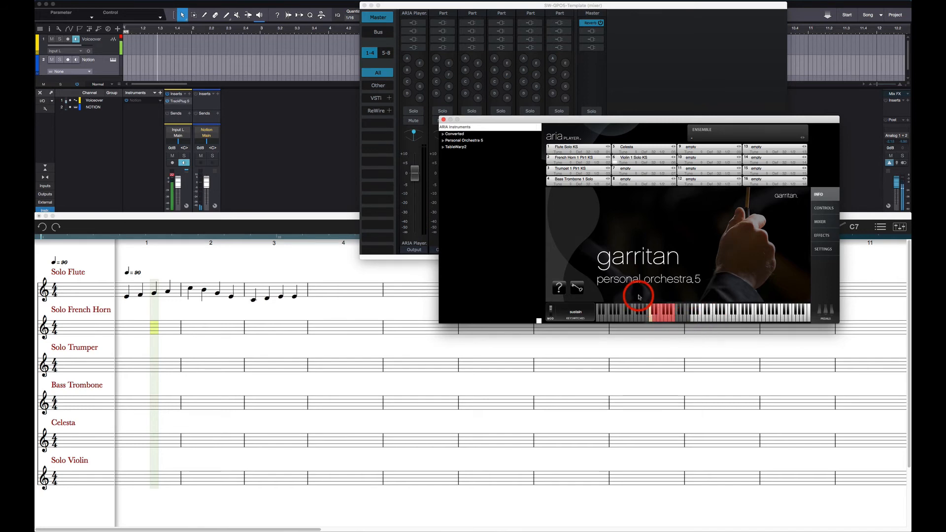
left_click(443, 120)
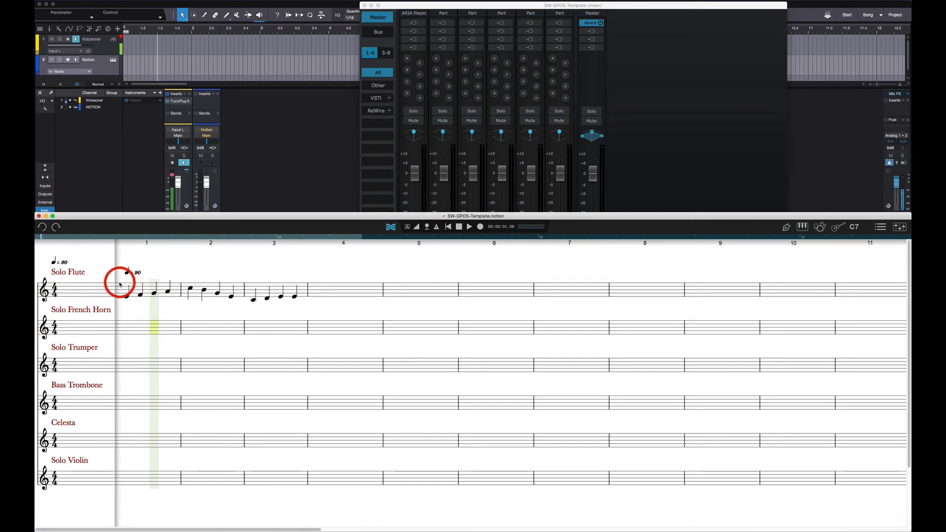
Copy the three-measure melody on the Solo Flute staff and paste it from measure 4 to extend it to six measures
left_click_drag(127, 285, 306, 302)
left_click(318, 296)
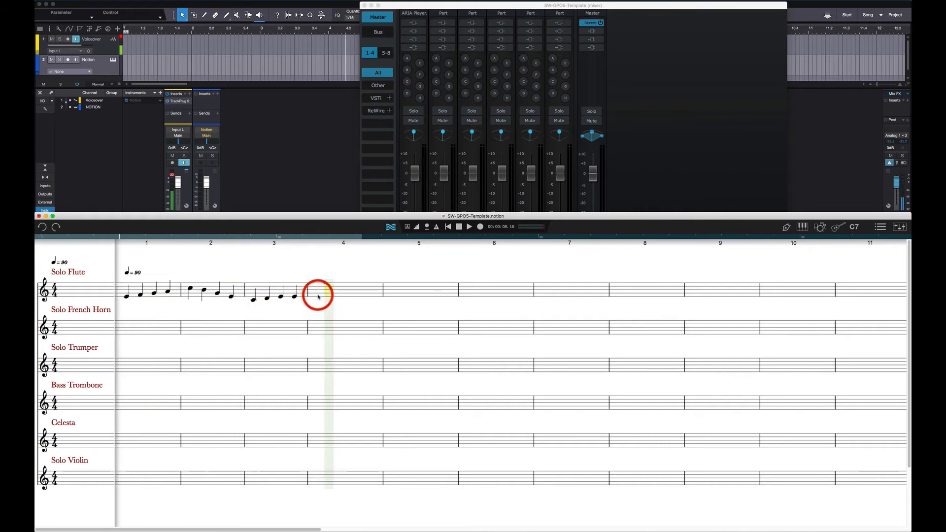
key("super+v")
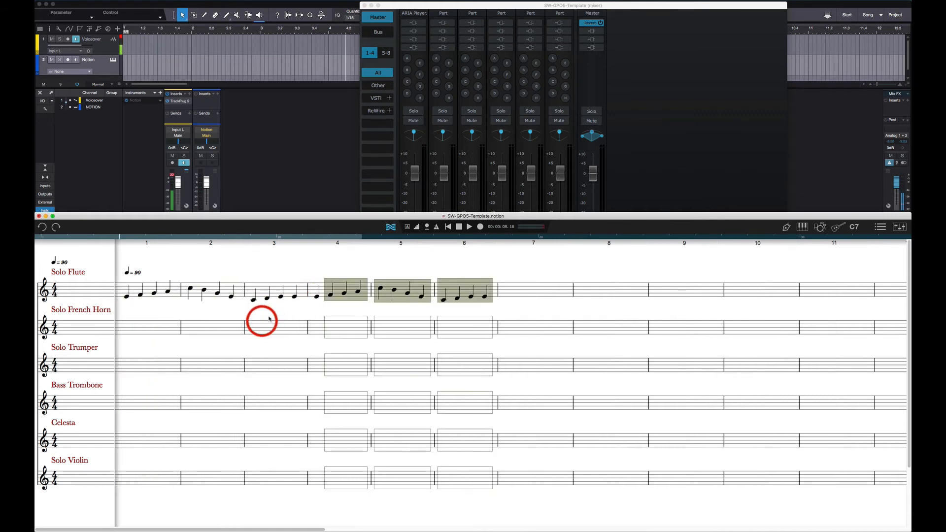
Copy the six-measure flute melody and paste it from measure 2 on Solo French Horn and from measure 3 on Solo Trumper
left_click(126, 296, "shift")
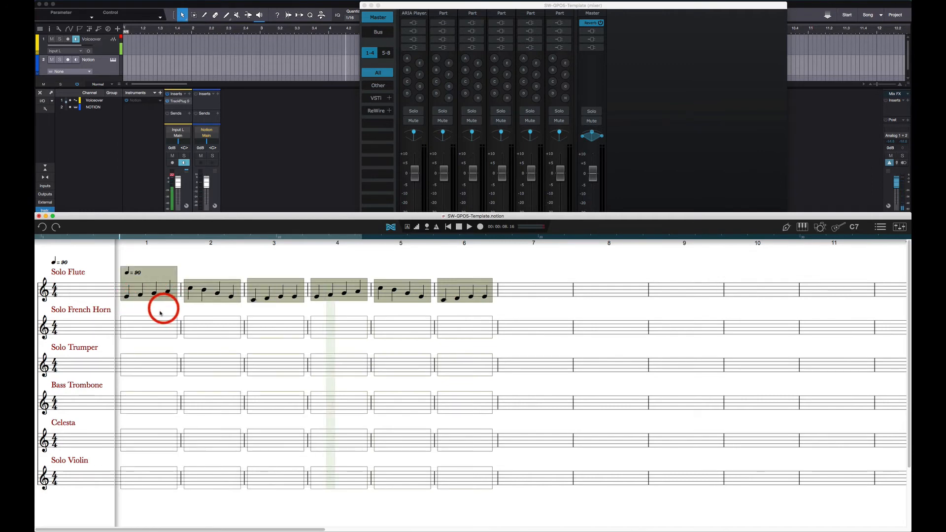
left_click(130, 332)
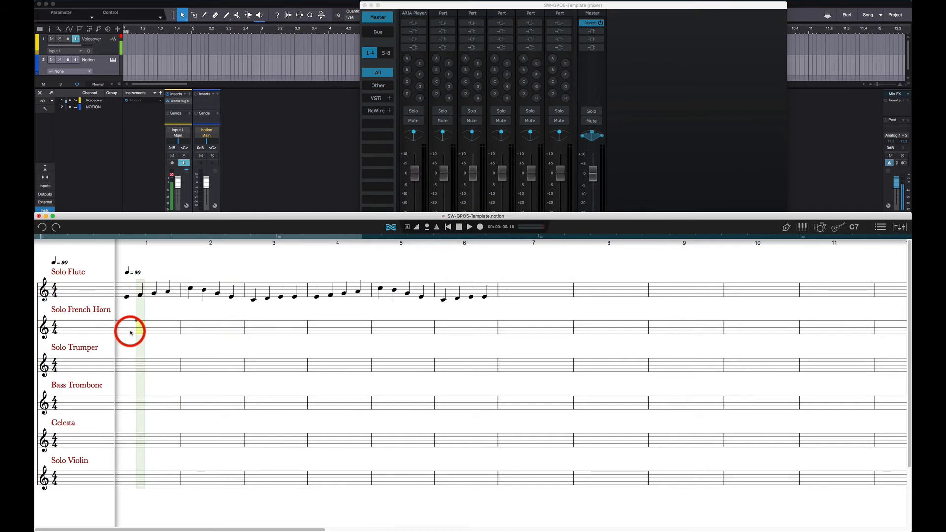
left_click(194, 330)
key("super+v")
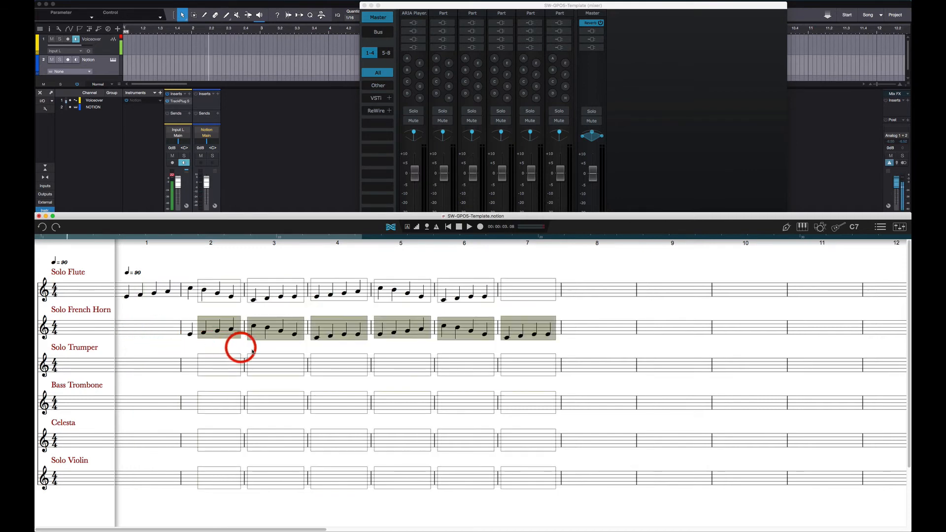
left_click(261, 366)
key("super+v")
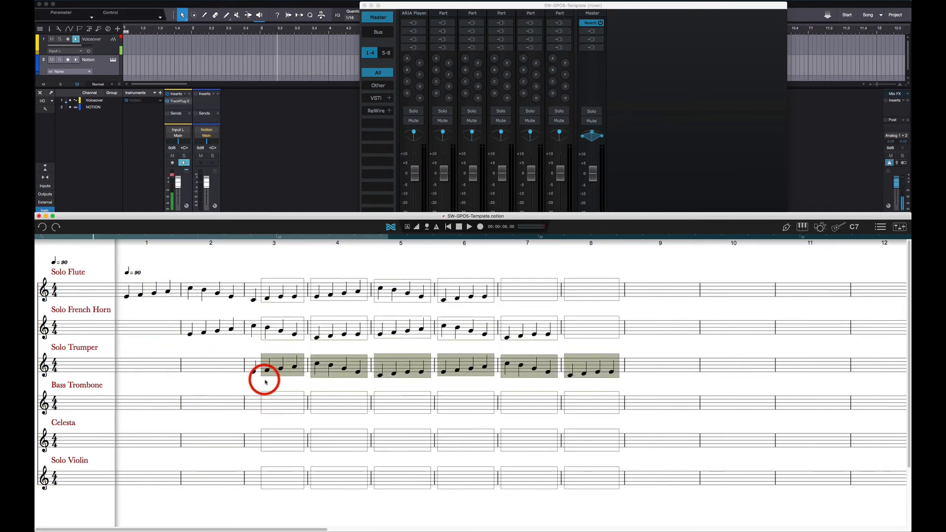
Paste the melody on Bass Trombone from measure 4, Celesta from measure 5 and Solo Violin from measure 6
left_click(317, 404)
key("super+v")
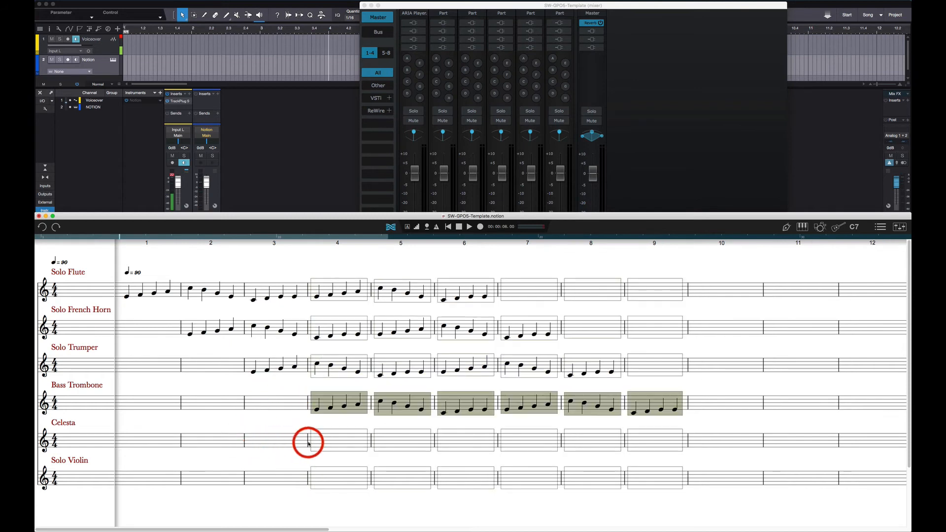
left_click(383, 443)
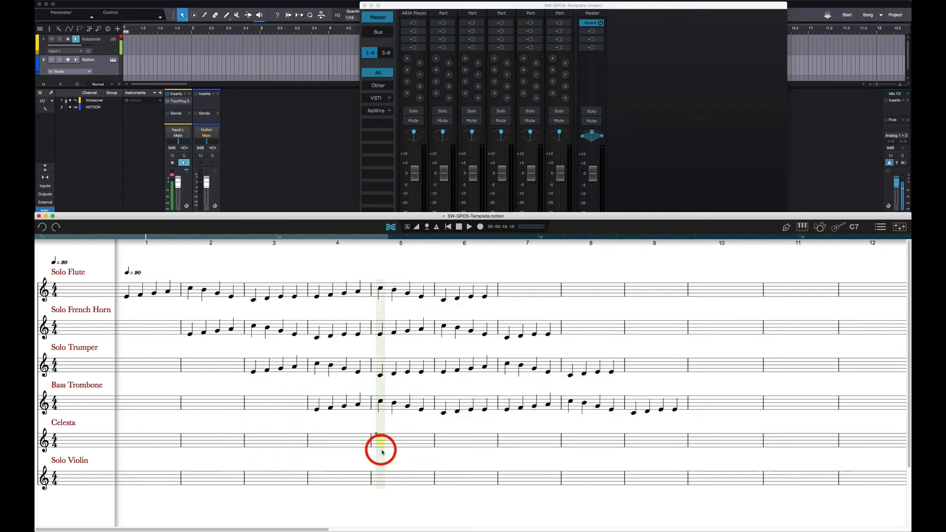
key("super+v")
left_click(445, 482)
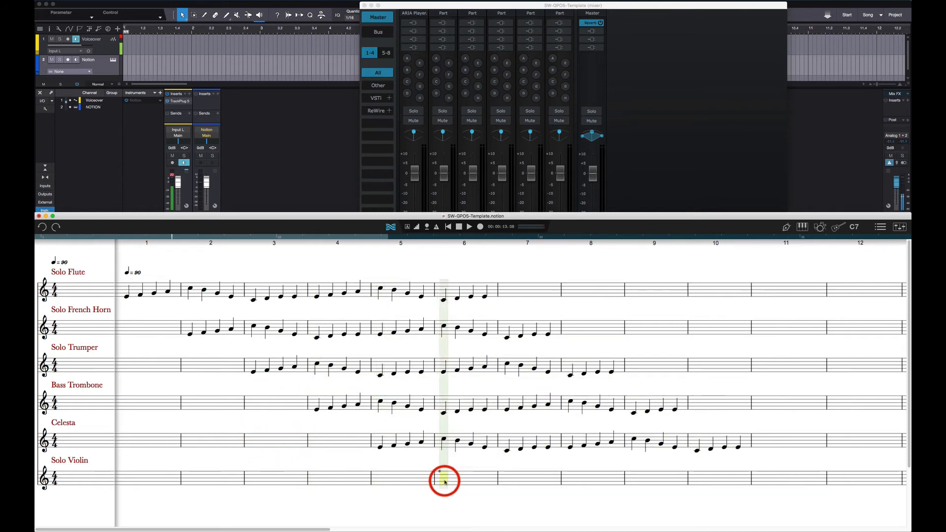
key("super+v")
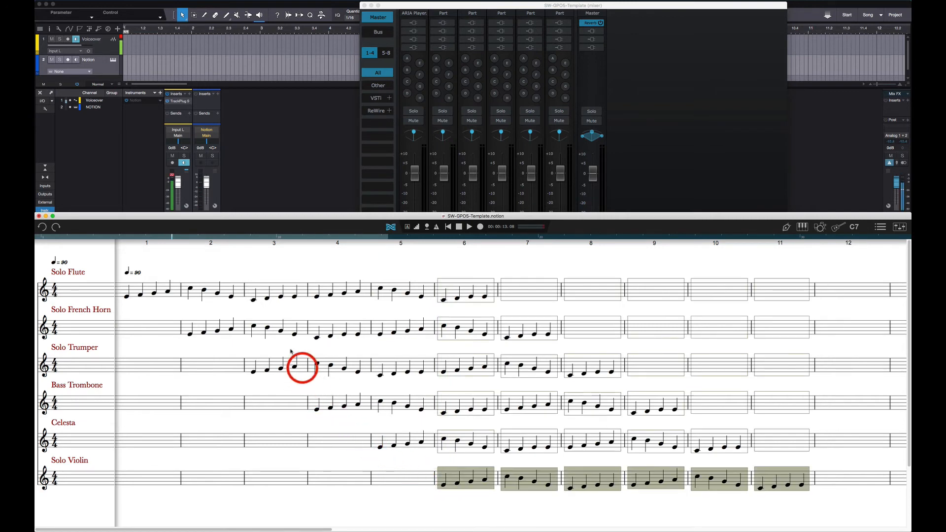
Play the staggered canon from measure 1 to hear all six instruments, stop it, and put the mixer away
left_click(126, 294)
key("space")
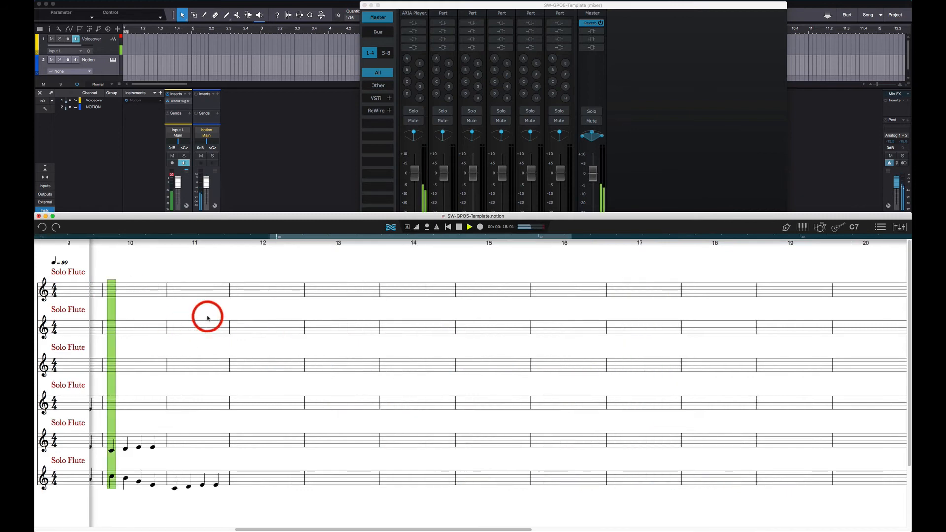
key("space")
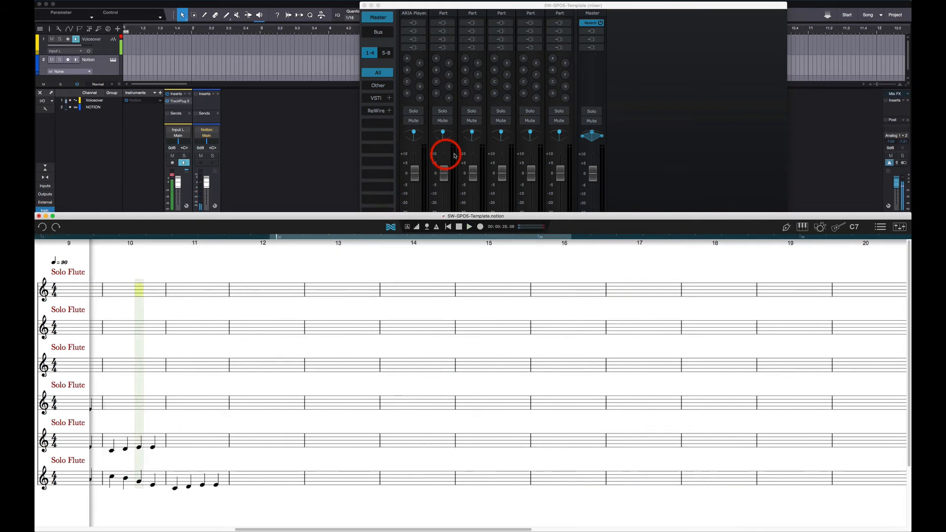
left_click(697, 126)
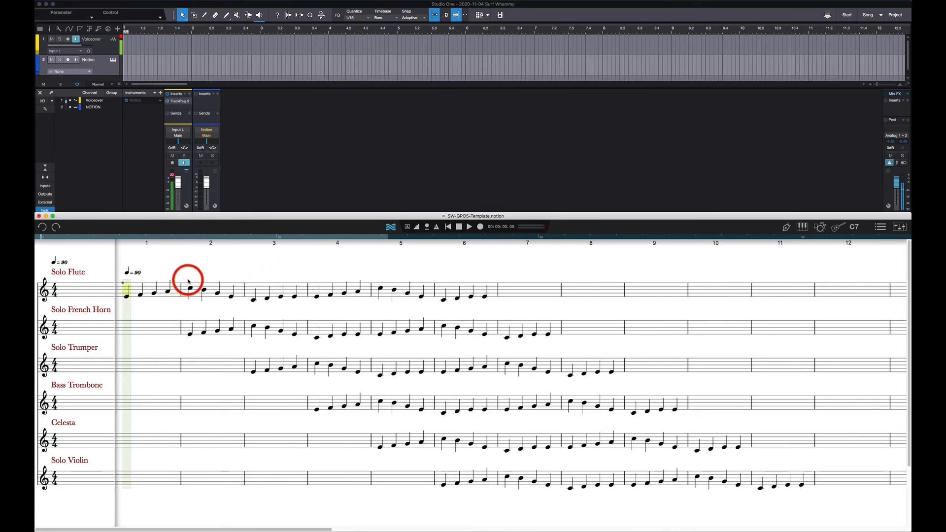
Delete the test notes from all six staves, leaving the tempo marking in measure 1, and save the template
left_click_drag(187, 282, 811, 493)
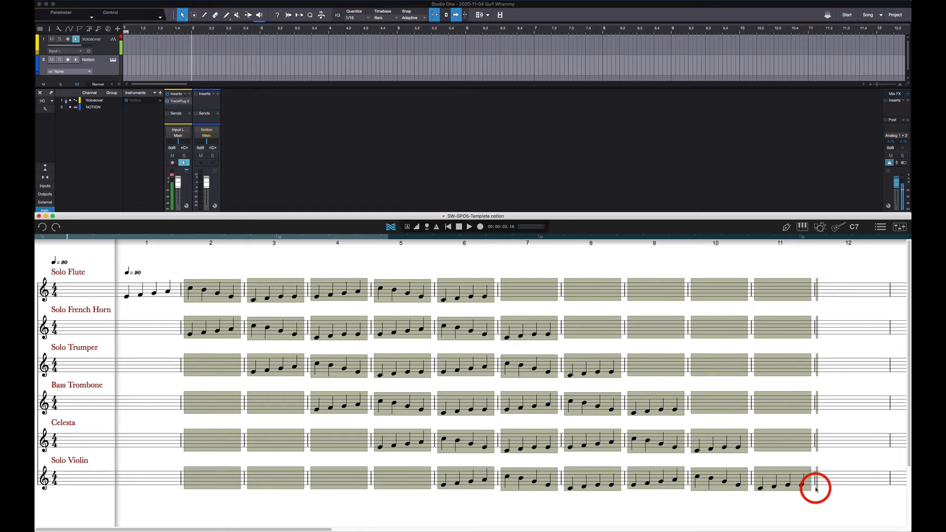
key("Delete")
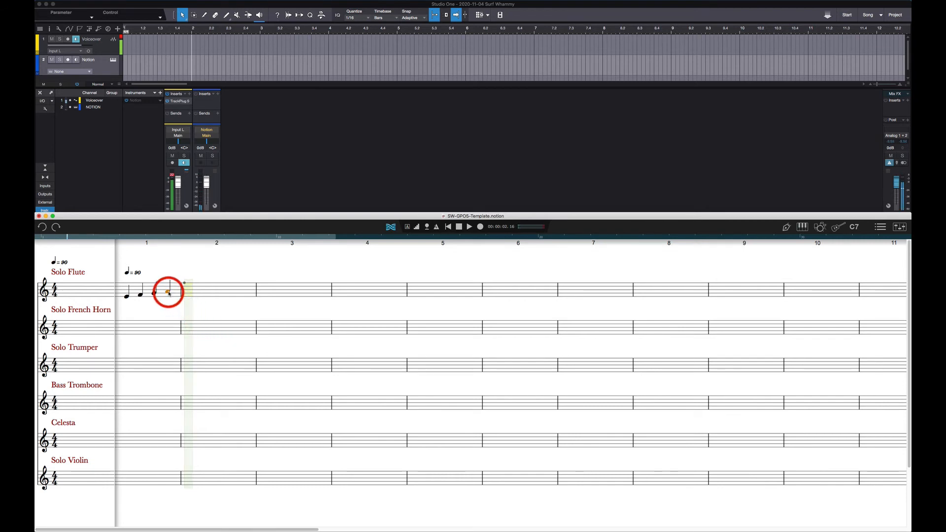
key("Delete")
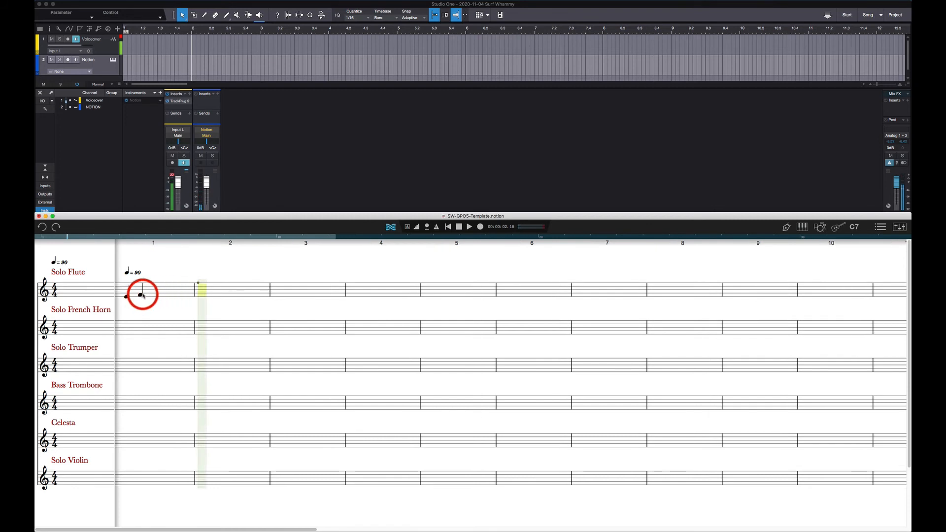
key("Delete")
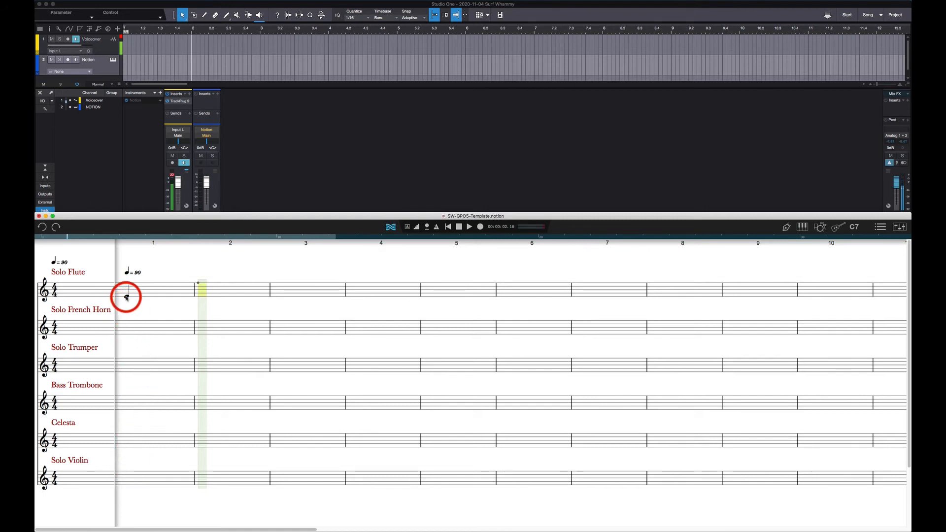
left_click_drag(122, 263, 182, 308)
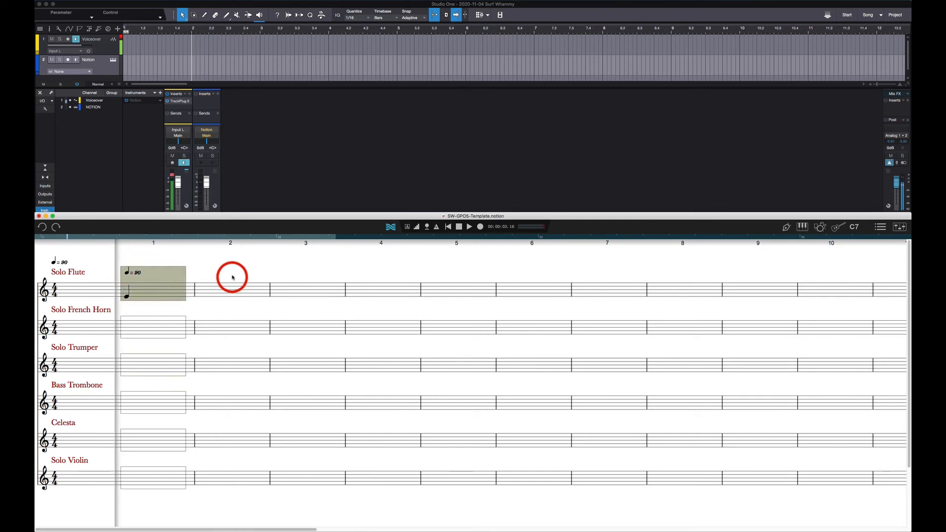
left_click(232, 268)
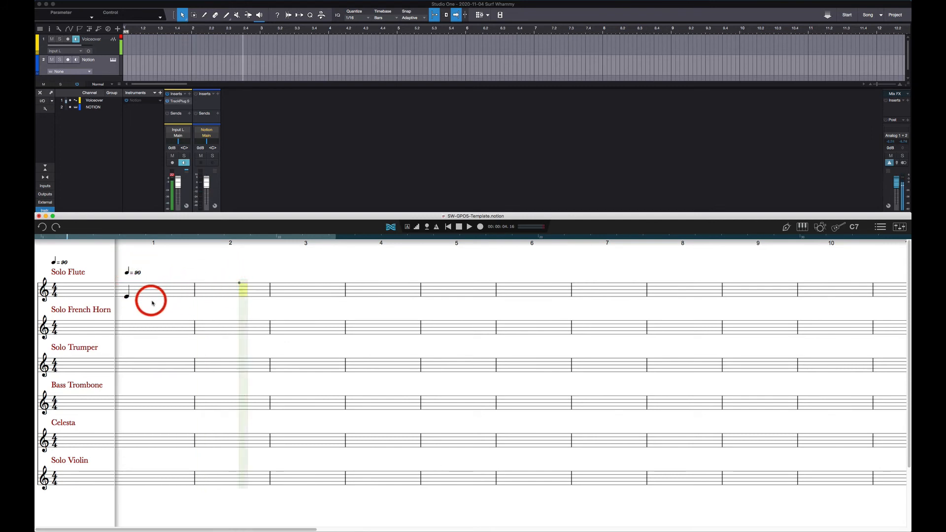
left_click(127, 297)
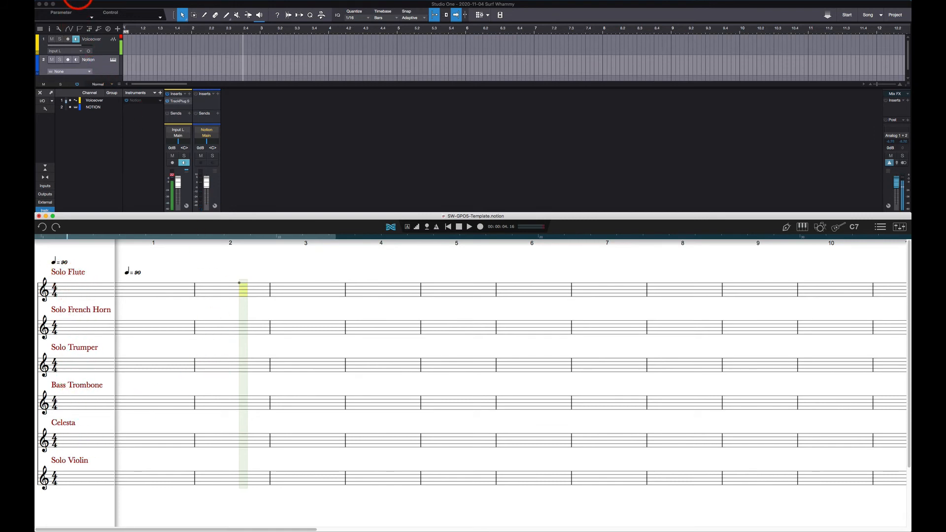
left_click(77, 2)
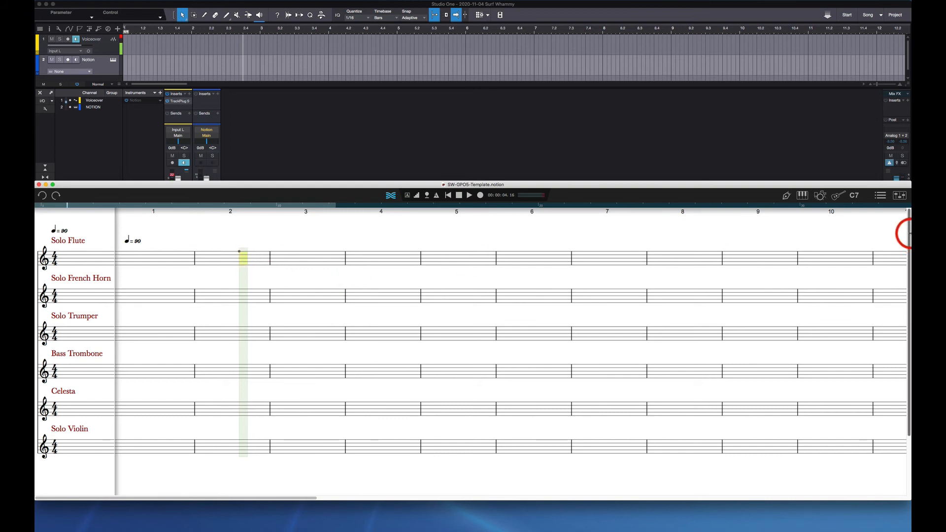
Examine the instrument slots in the mixer's ARIA Player, and close both the player and the mixer
left_click(898, 196)
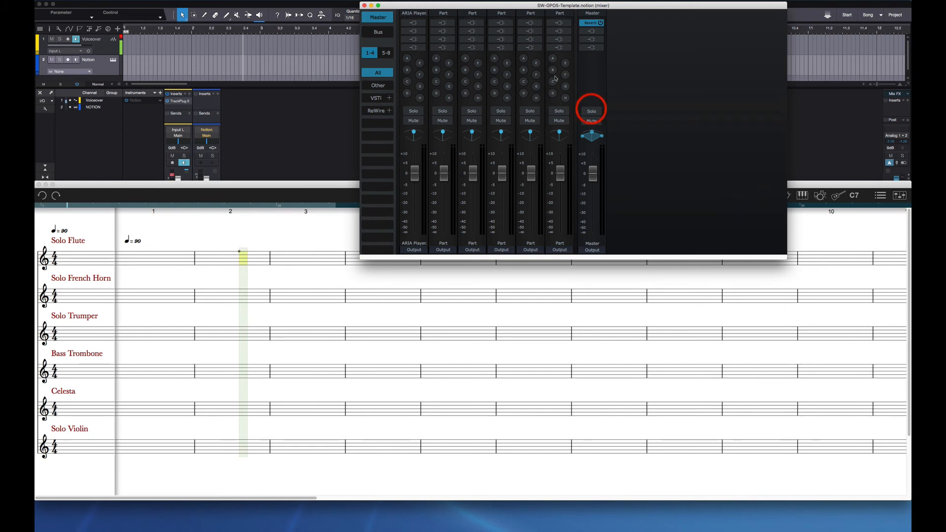
left_click(413, 15)
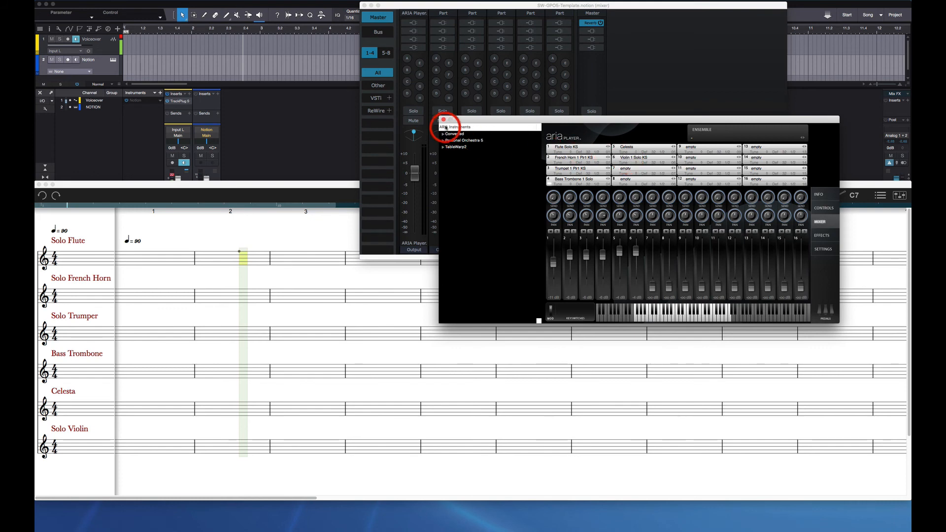
left_click(443, 120)
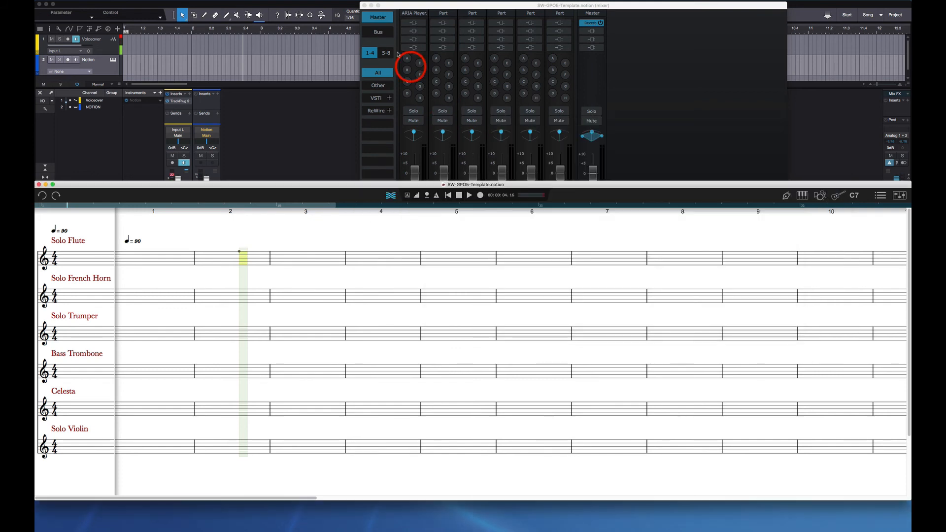
left_click(365, 5)
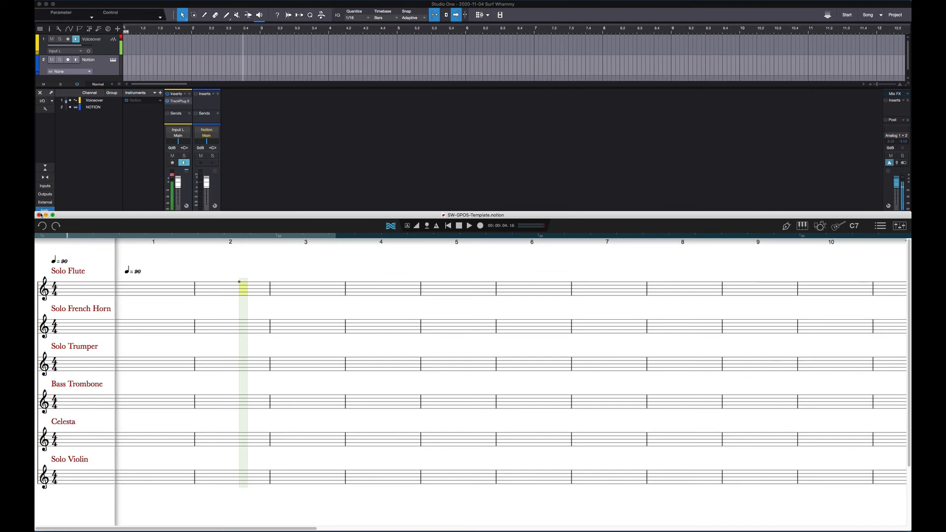
Close the template score and reopen SW-GPO5-Template.notion from the recent files
left_click(39, 215)
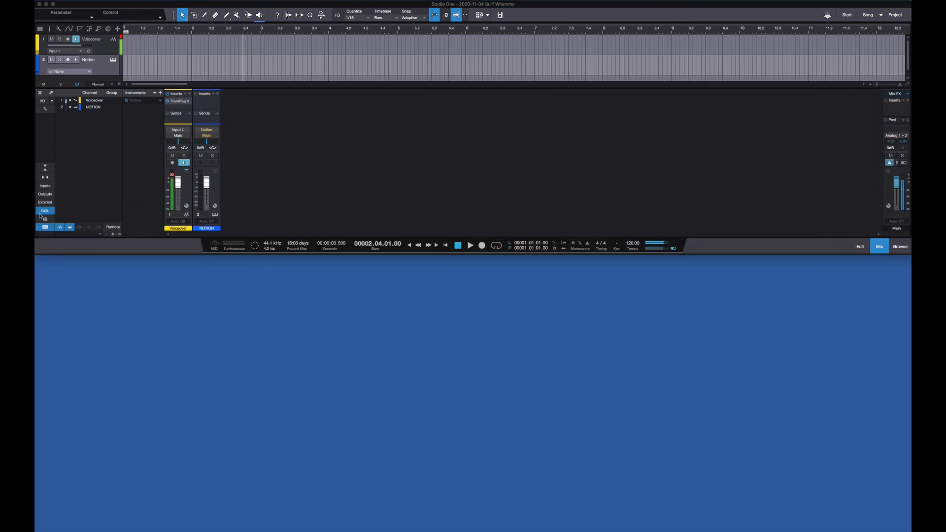
left_click(76, 1)
mouse_move(78, 25)
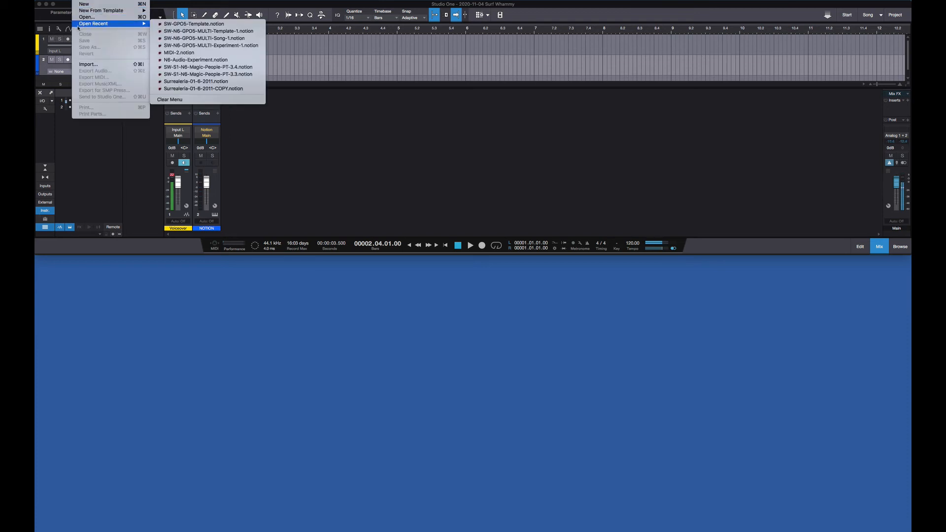
left_click(175, 24)
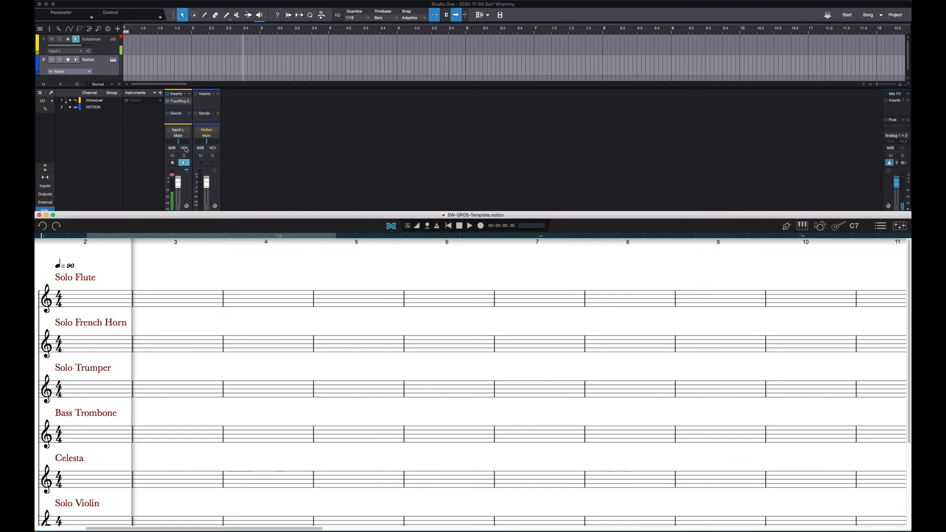
key("super+minus")
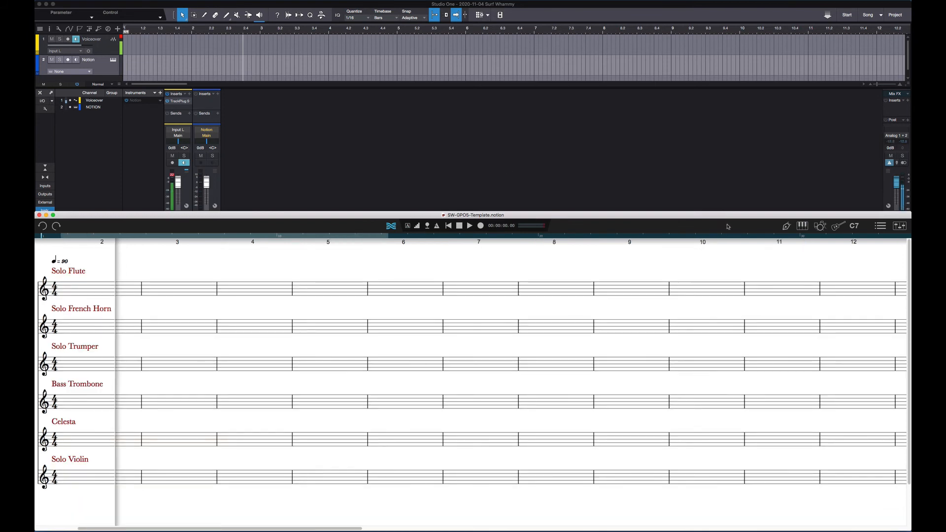
Check through the mixer that the reopened score's ARIA Player still holds its instruments, and close the player
left_click(899, 227)
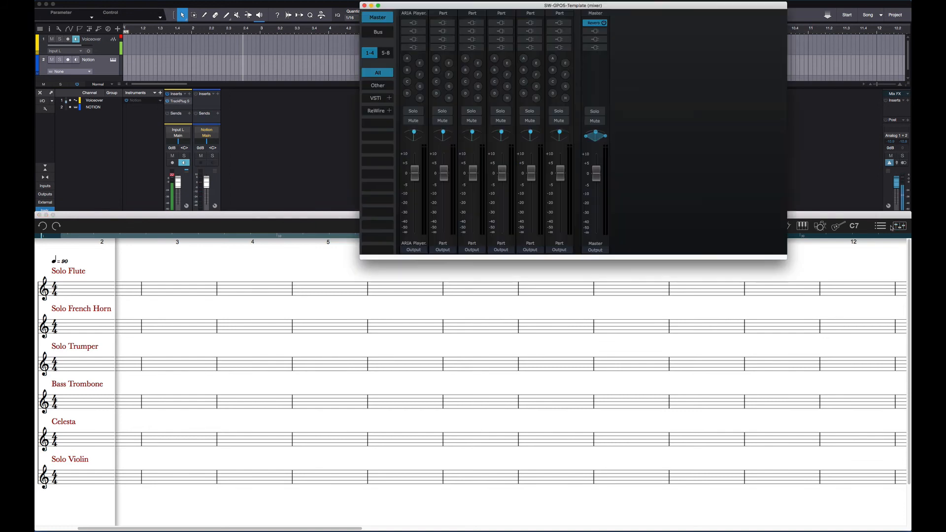
left_click(409, 13)
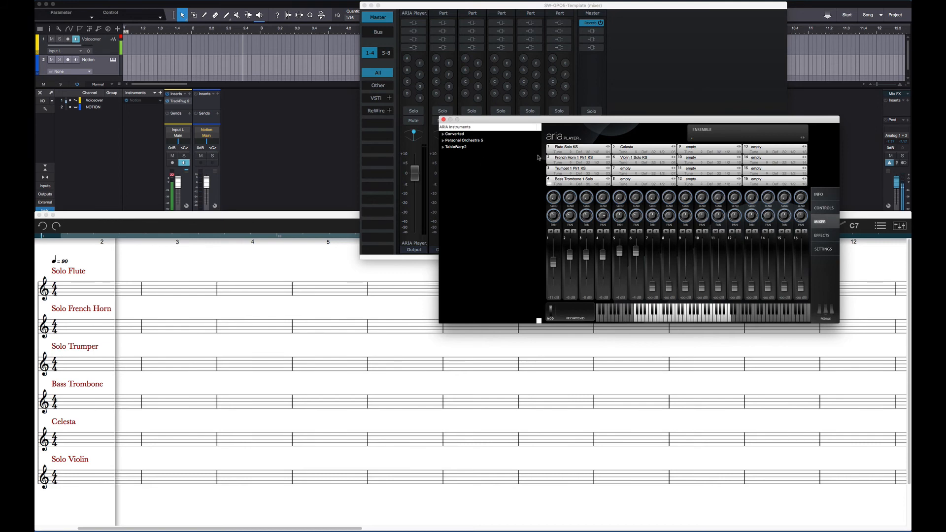
left_click(444, 120)
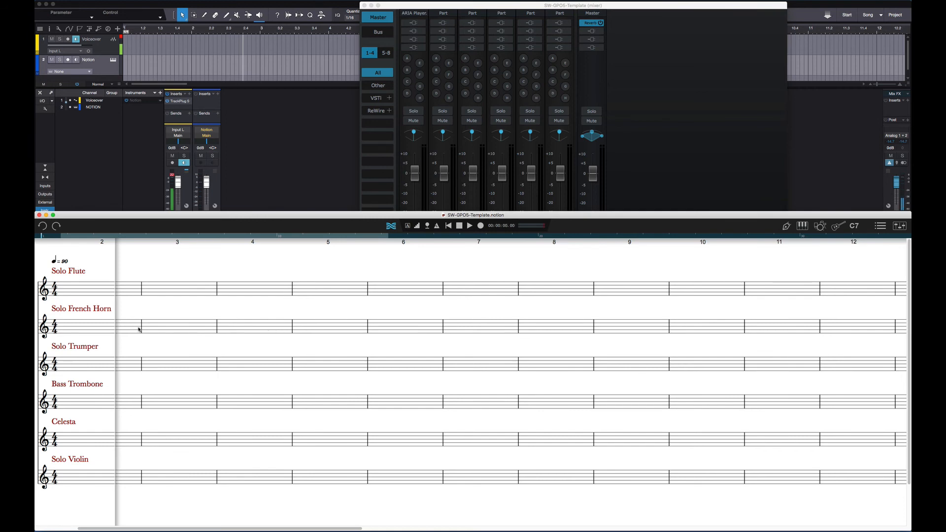
Enter a quarter-note melody on the Solo Flute staff: four notes in each of measures 1 to 3 and one in measure 4
scroll(190, 331, "left", 5)
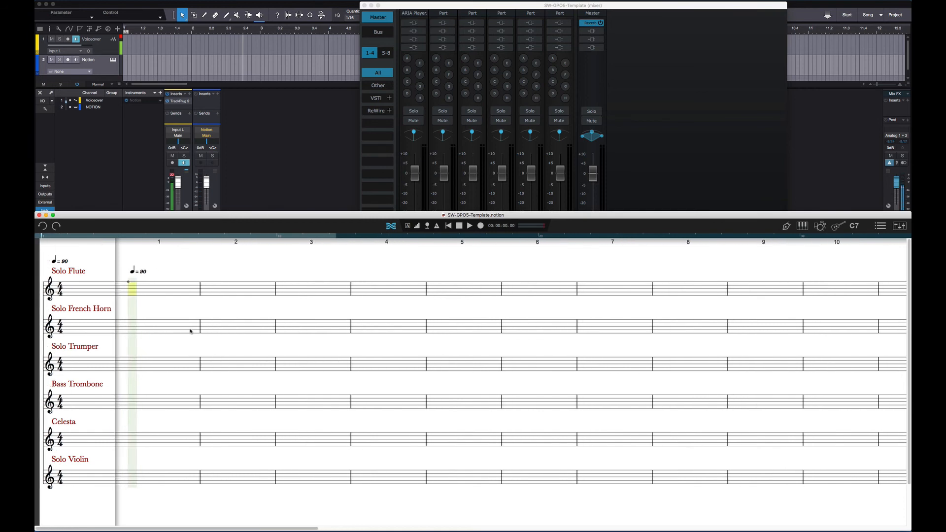
left_click(262, 377)
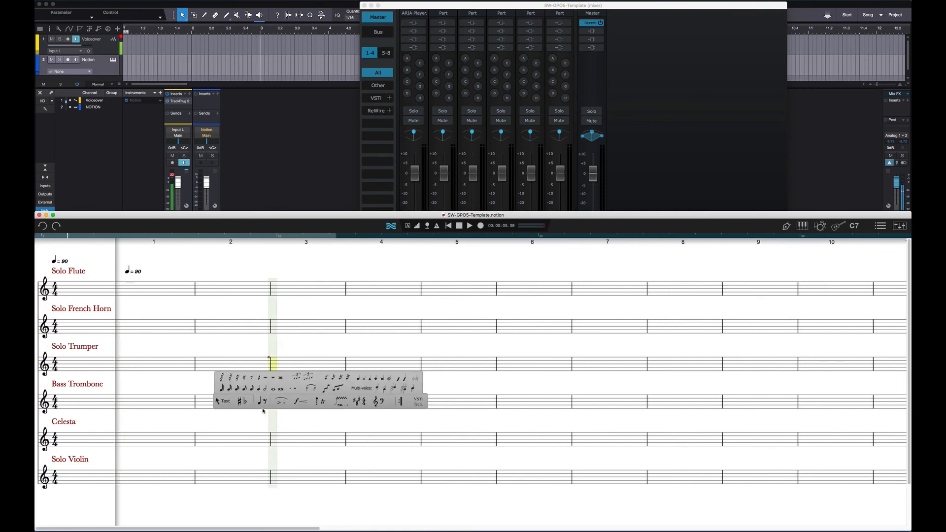
left_click(259, 390)
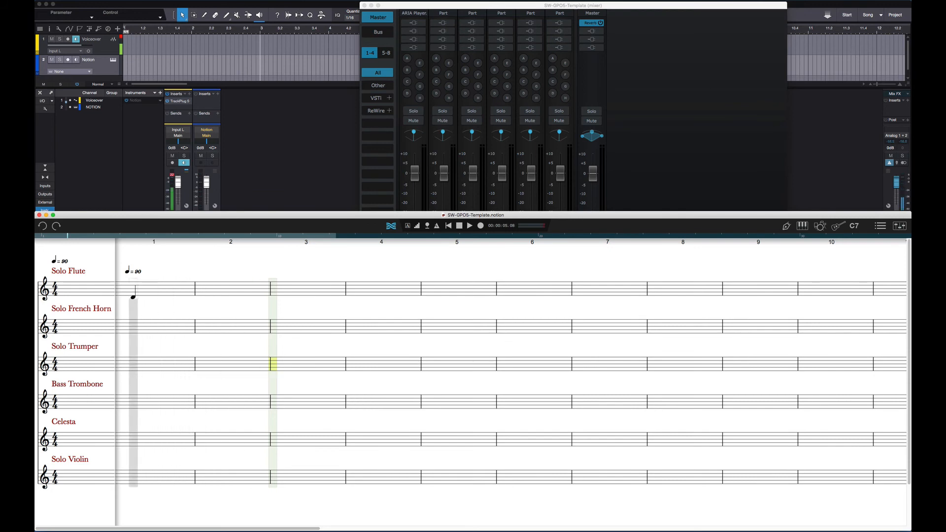
left_click(127, 296)
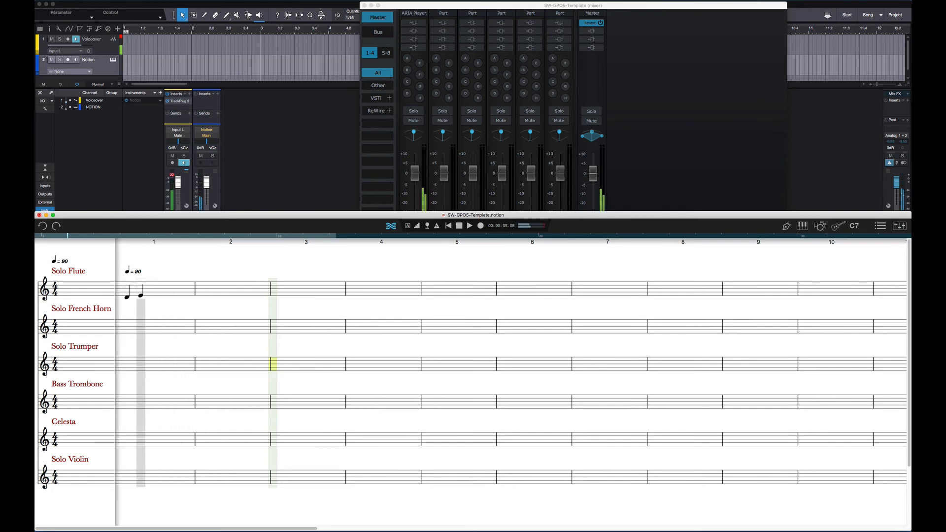
left_click(141, 295)
left_click(155, 290)
left_click(185, 286)
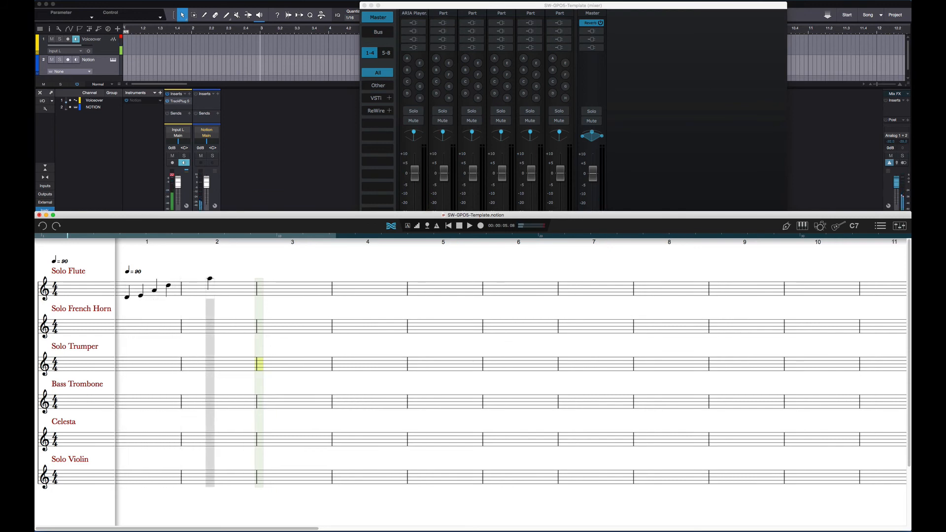
left_click(191, 277)
left_click(204, 287)
left_click(231, 293)
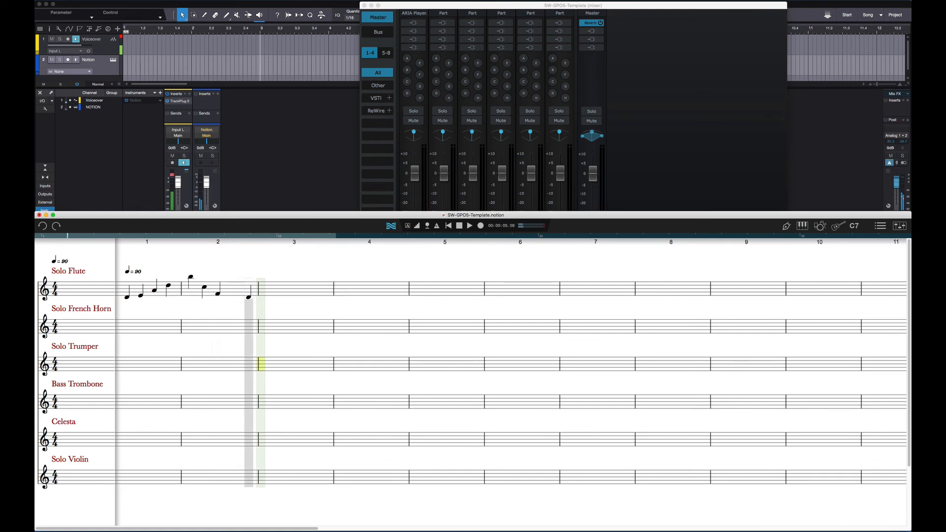
left_click(246, 296)
left_click(262, 294)
left_click(278, 294)
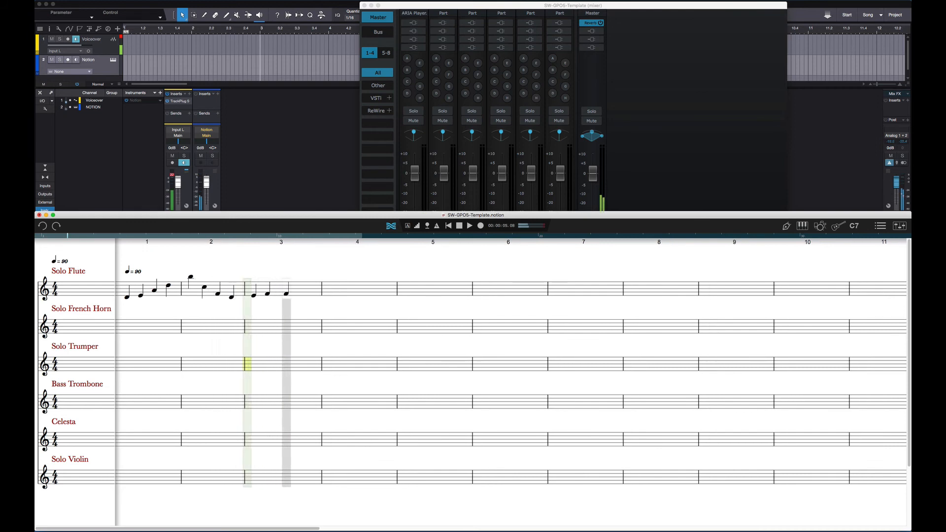
left_click(289, 291)
left_click(309, 287)
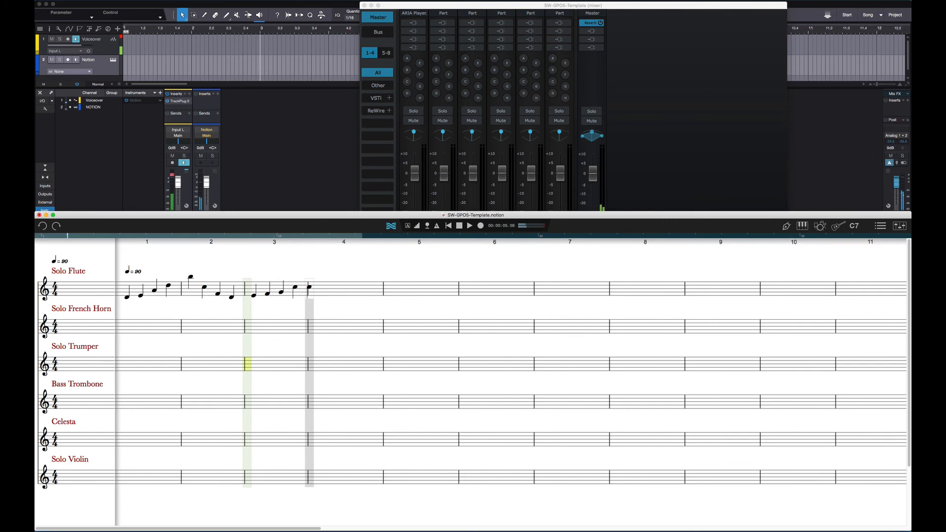
left_click(317, 287)
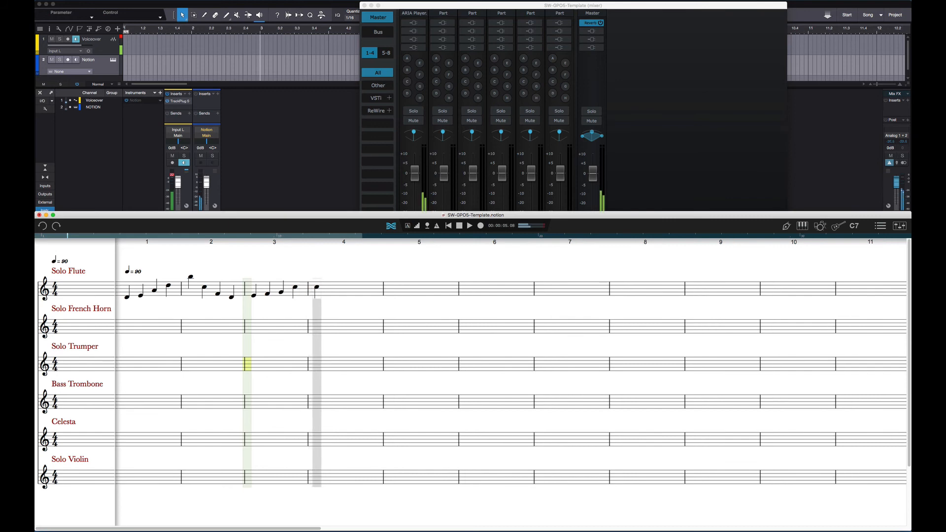
left_click(208, 316)
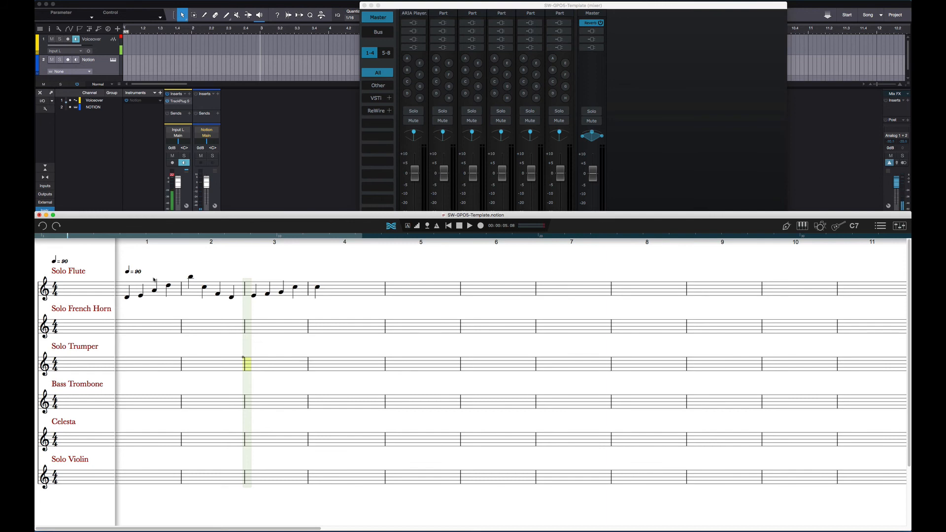
Copy the flute melody and paste it onto the Solo French Horn staff from measure 2 and the Solo Trumper staff from measure 3
mouse_move(124, 277)
left_mouse_down()
mouse_move(133, 286)
mouse_move(326, 300)
left_mouse_up()
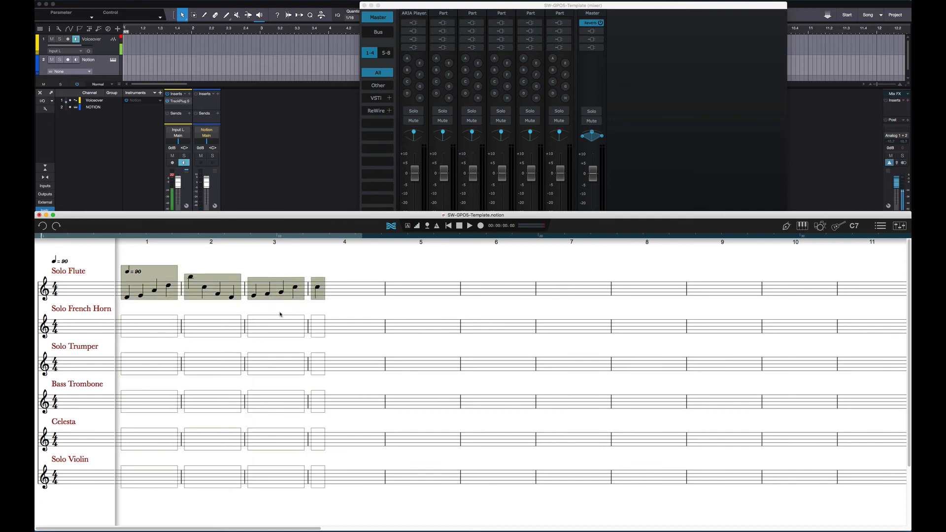
left_click(140, 329)
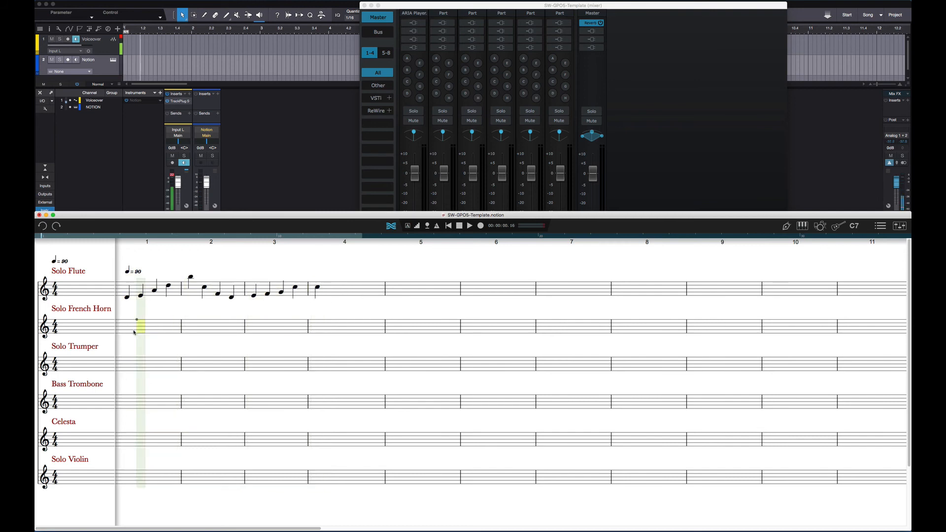
left_click(185, 330)
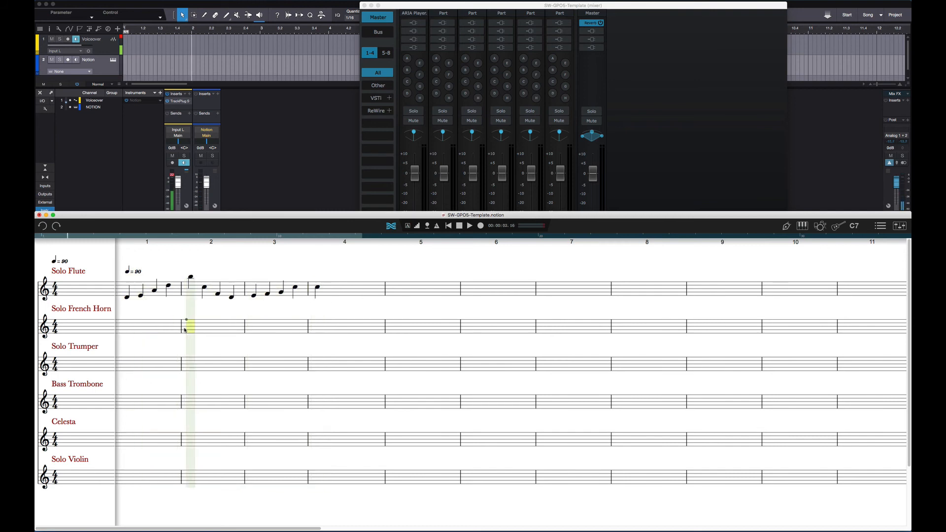
key("super+v")
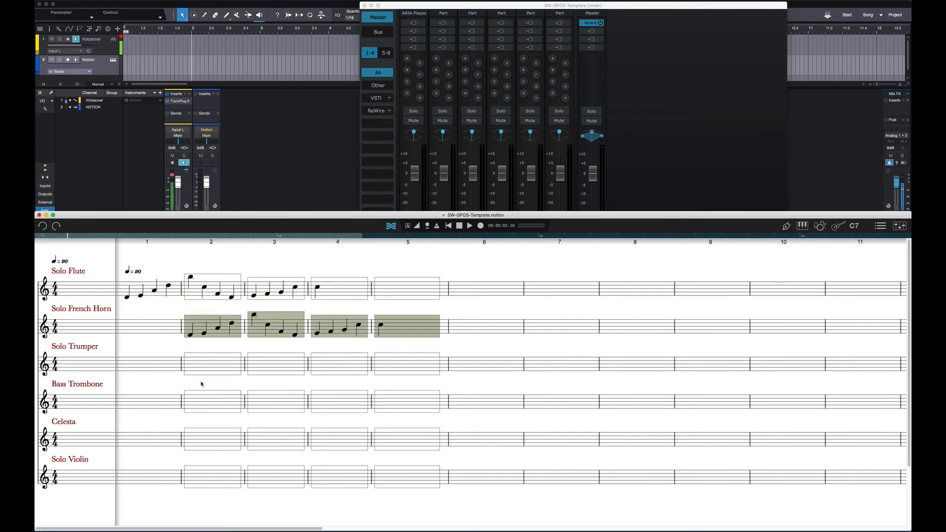
left_click(251, 367)
key("super+v")
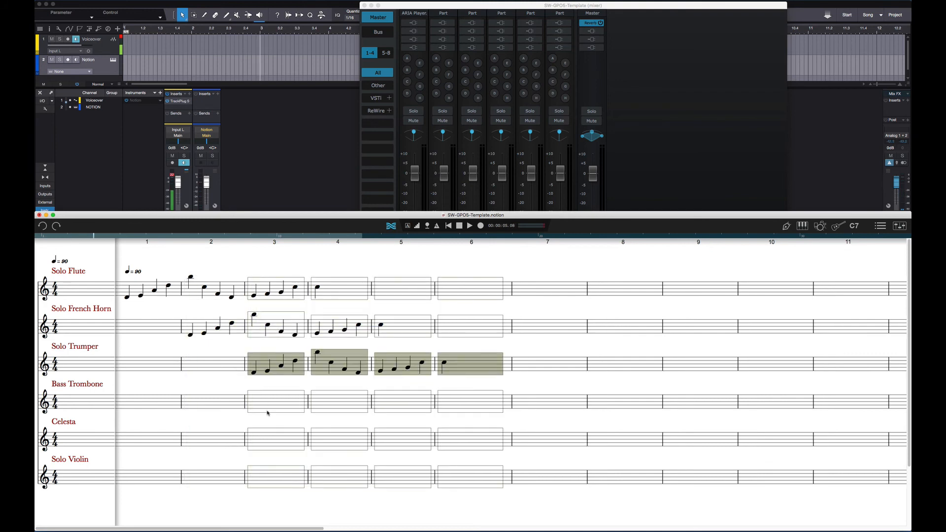
Paste the same melody onto the Bass Trombone staff from measure 4, Celesta from measure 5 and Solo Violin from measure 6
left_click(321, 406)
key("super+v")
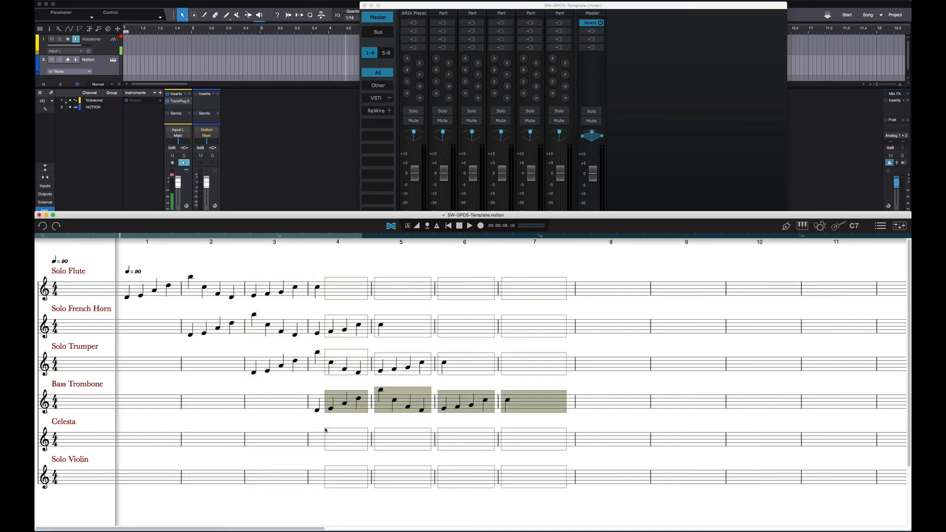
left_click(392, 444)
key("super+v")
left_click(449, 482)
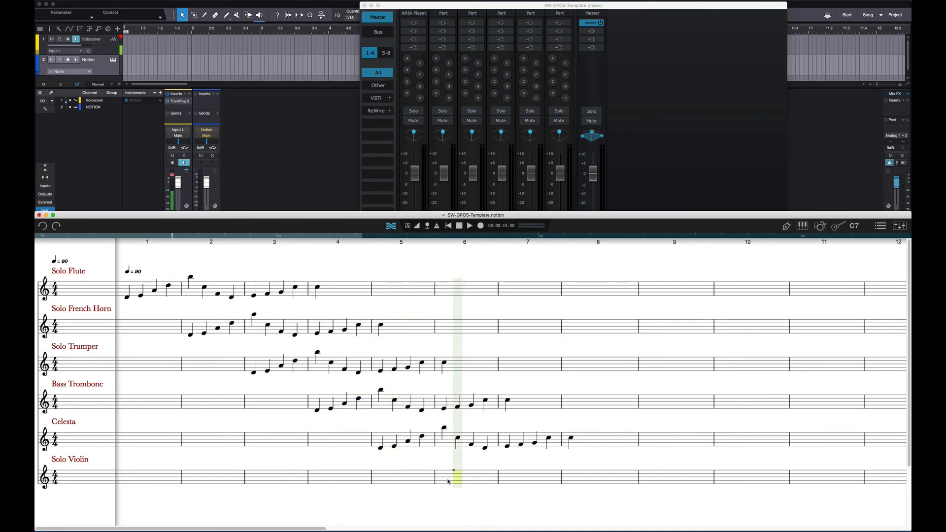
key("super+v")
Play the score from the start of measure 1 and save it under the new name SW-GPO5-Song.notion
left_click(403, 347)
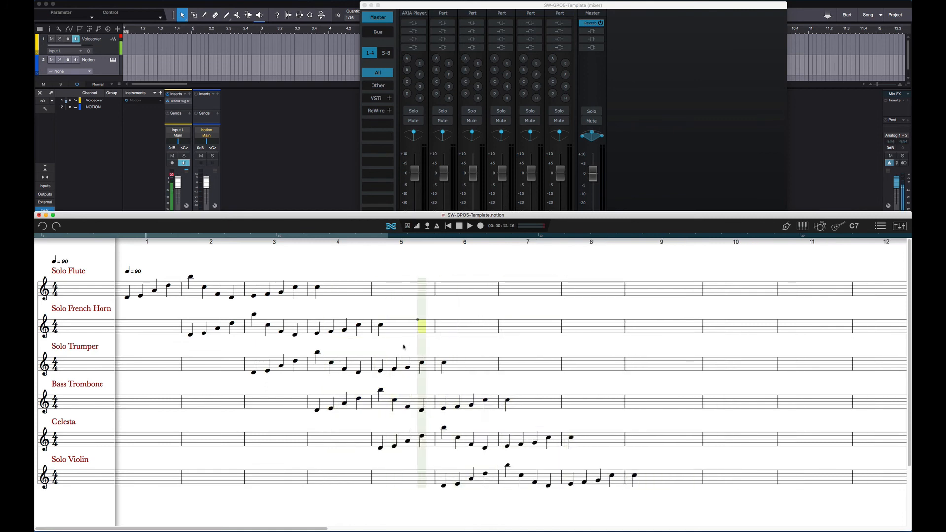
left_click(125, 287)
key("space")
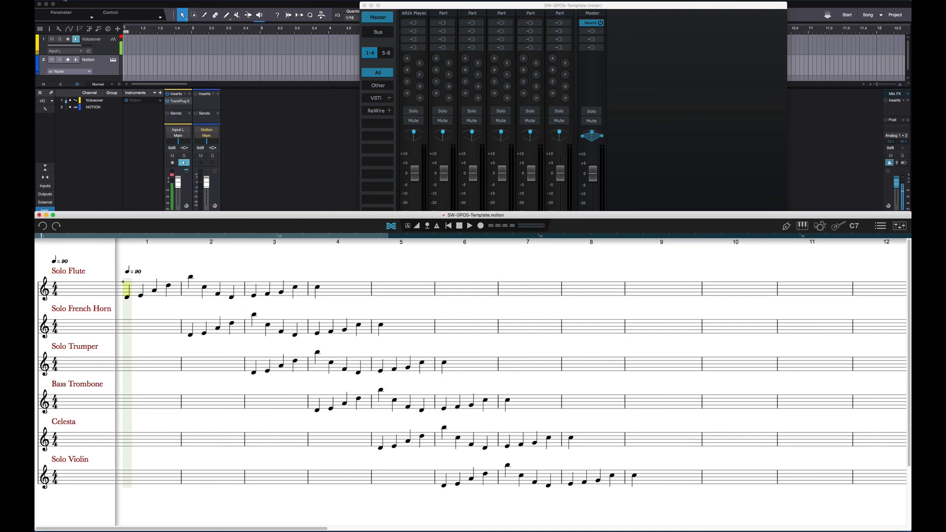
left_click(82, 0)
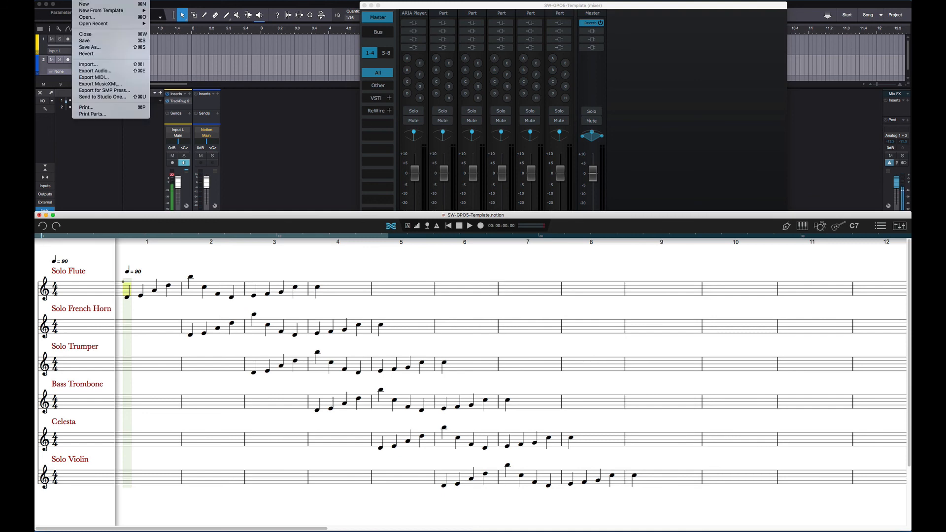
left_click(84, 47)
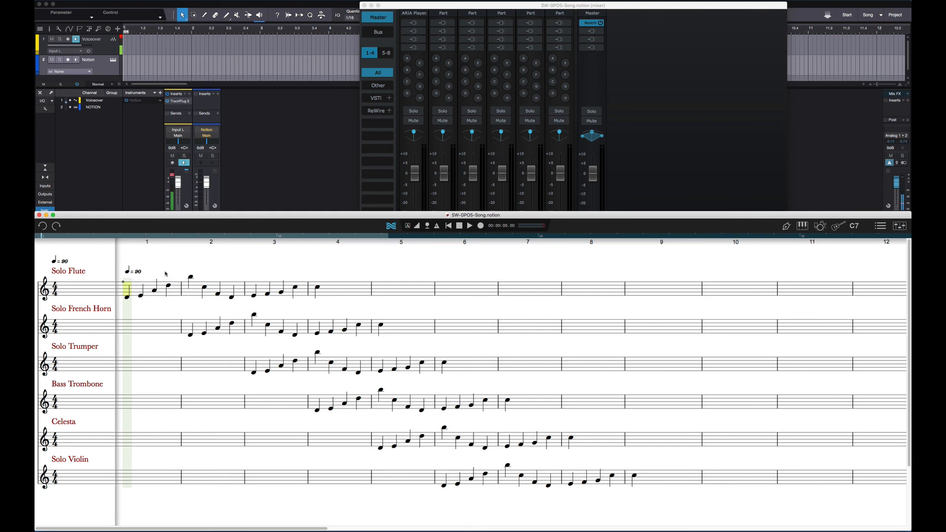
Show the hidden items to examine the instrument labels on measures 1 to 7 of all six staves, and hide them again
left_click(98, 0)
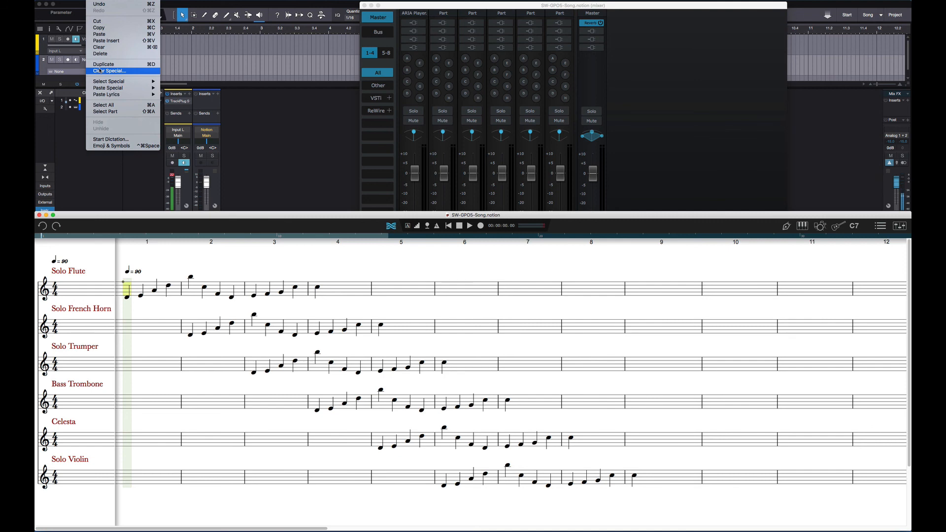
left_click(115, 1)
left_click(108, 1)
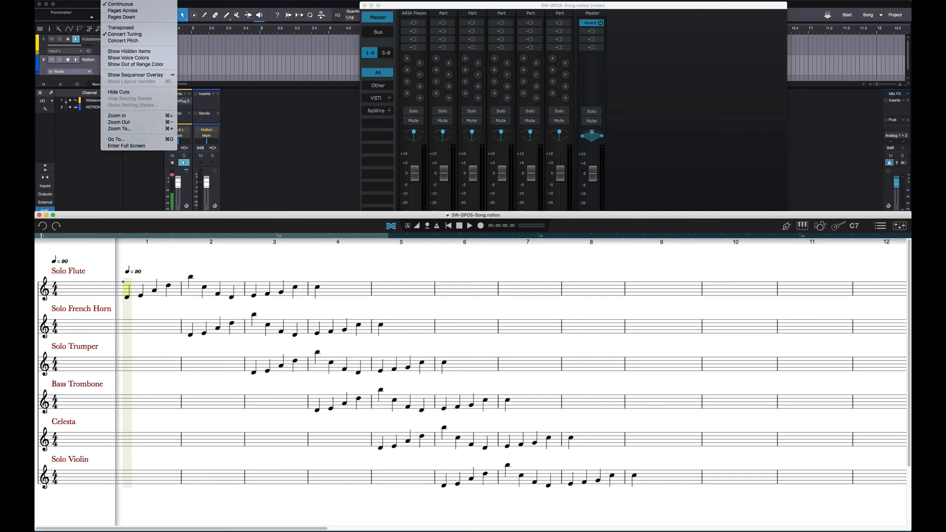
left_click(105, 51)
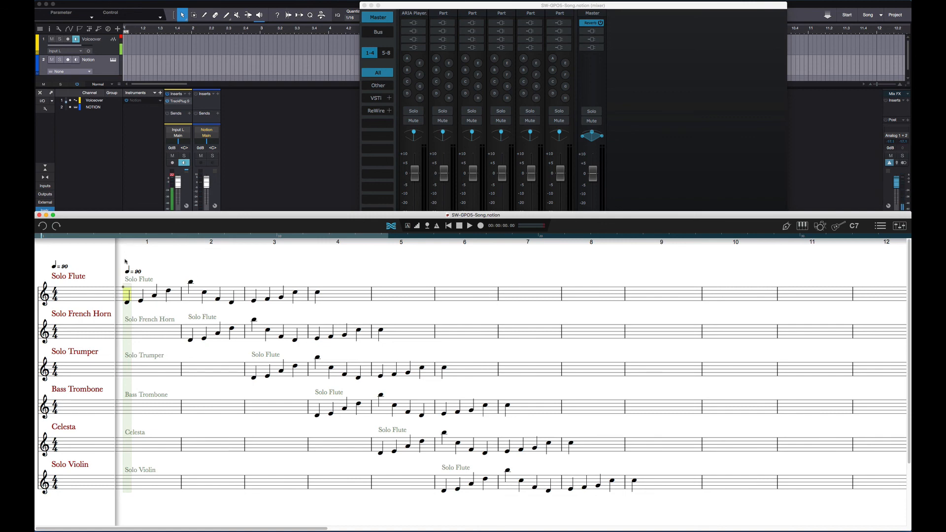
mouse_move(125, 261)
left_mouse_down()
mouse_move(127, 277)
mouse_move(191, 329)
mouse_move(264, 523)
mouse_move(550, 524)
left_mouse_up()
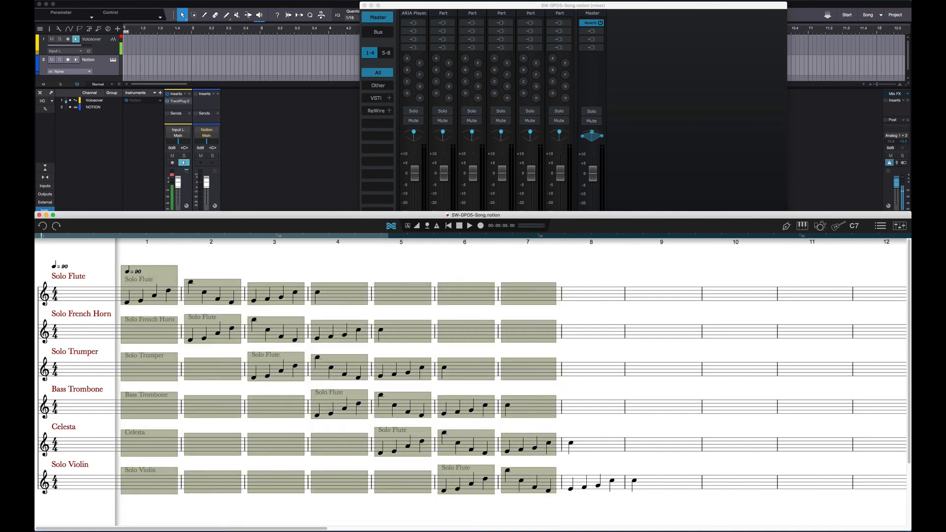
left_click(112, 0)
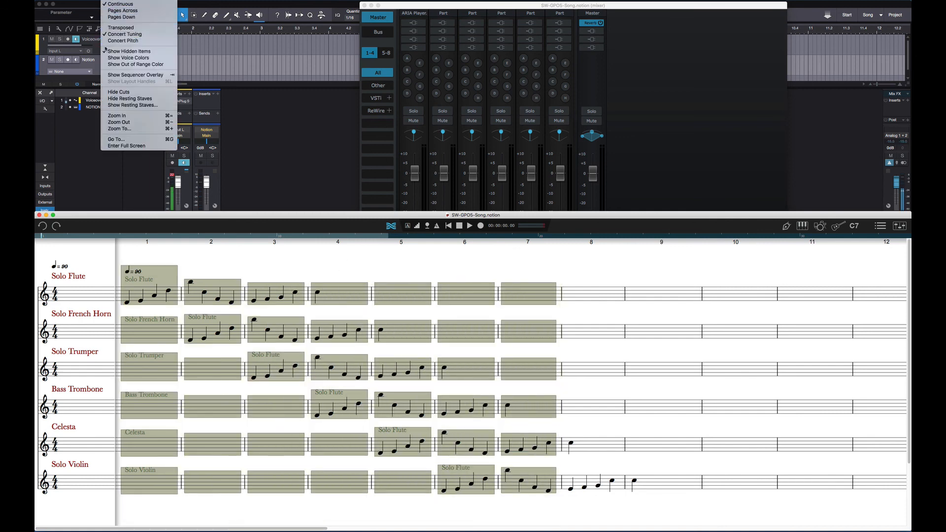
left_click(113, 51)
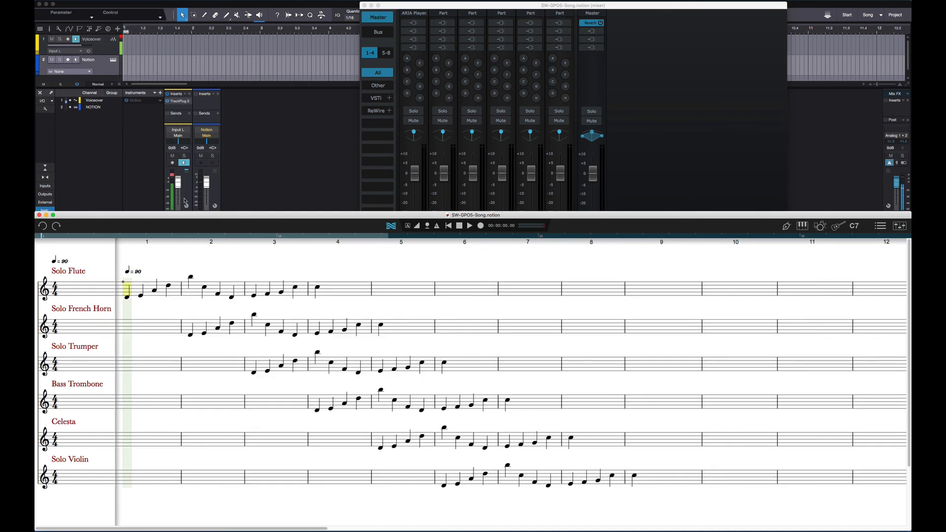